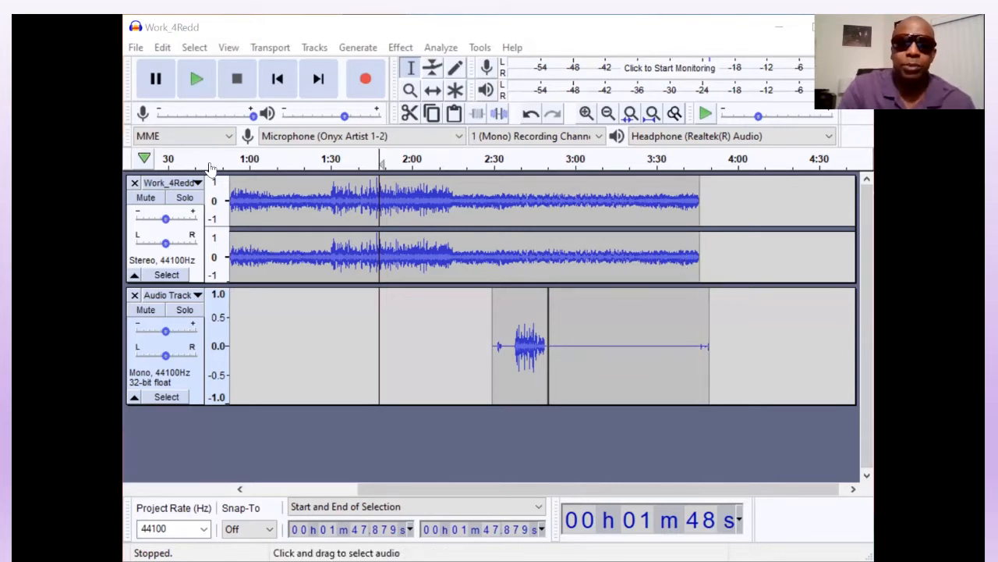
- Solo the Work_4Redd stereo track and start exporting it as WAV
click(185, 199)
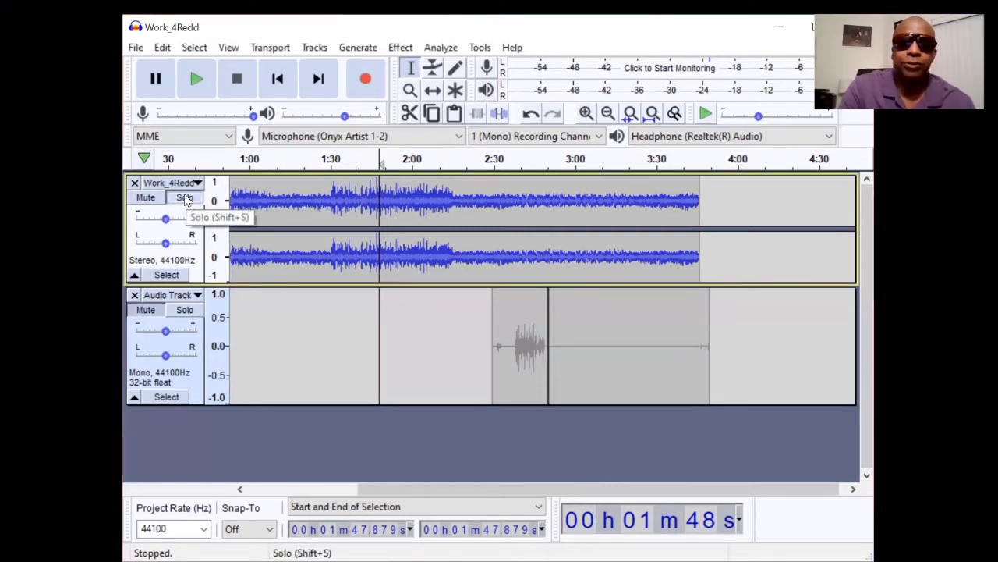
click(135, 47)
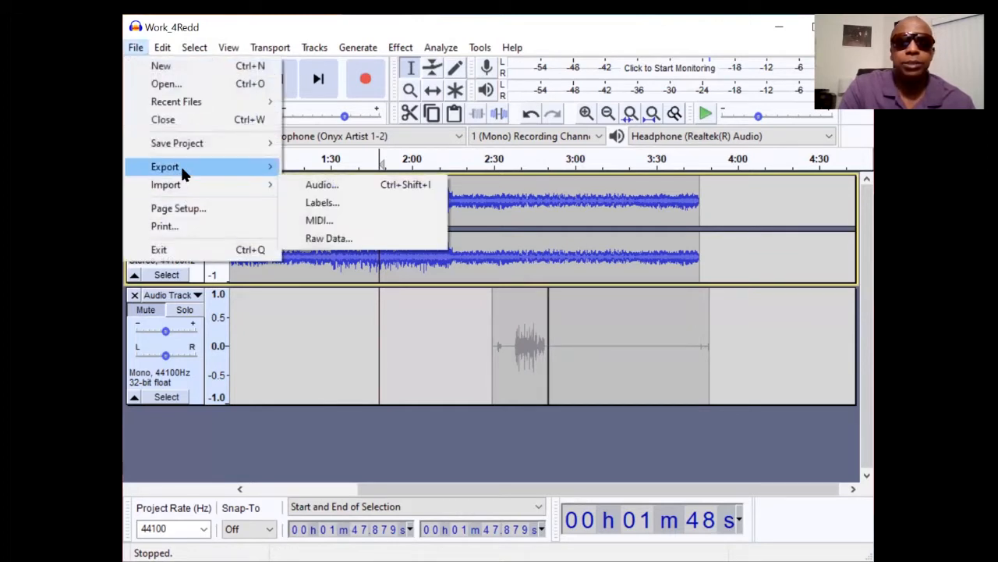
mouse_move(181, 165)
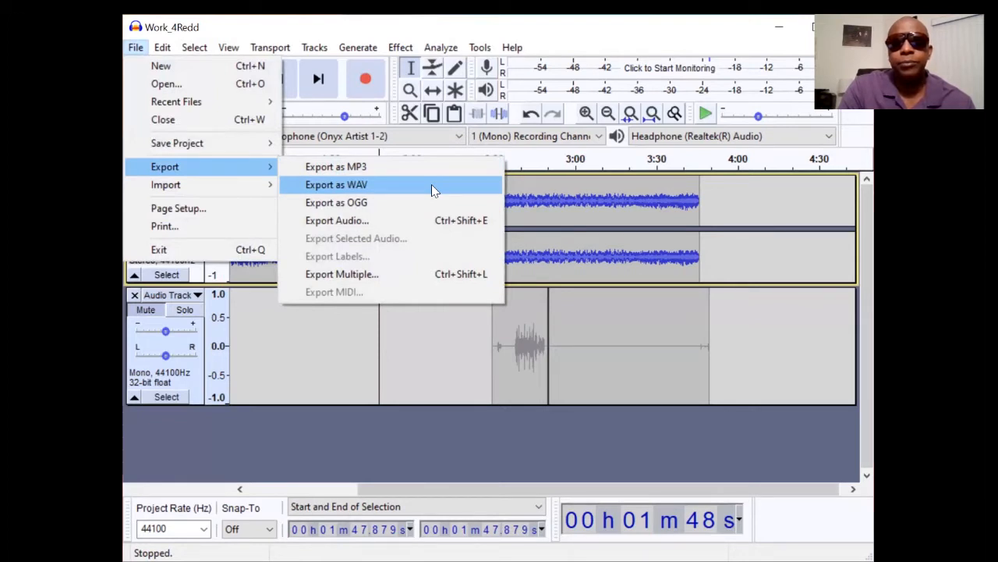
click(348, 189)
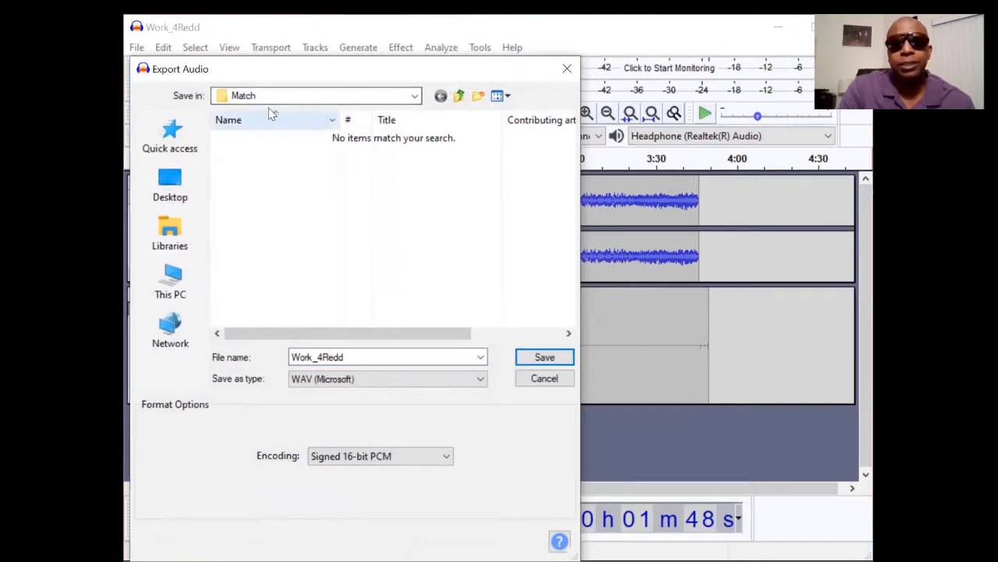
- Save the WAV export as Work_4Redd in a new Documents folder named "Work 4 Redd", accepting the existing metadata tags
click(416, 96)
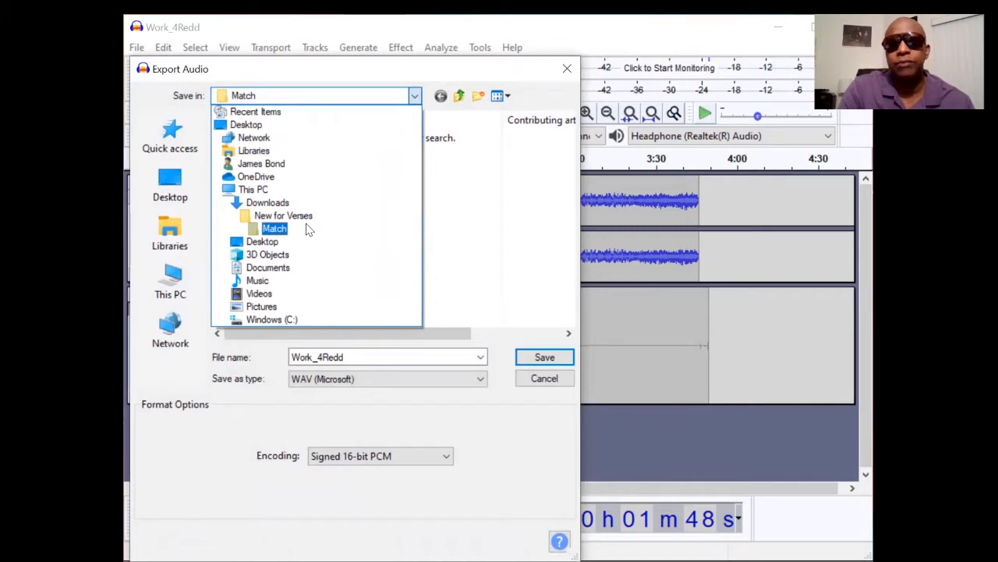
click(291, 274)
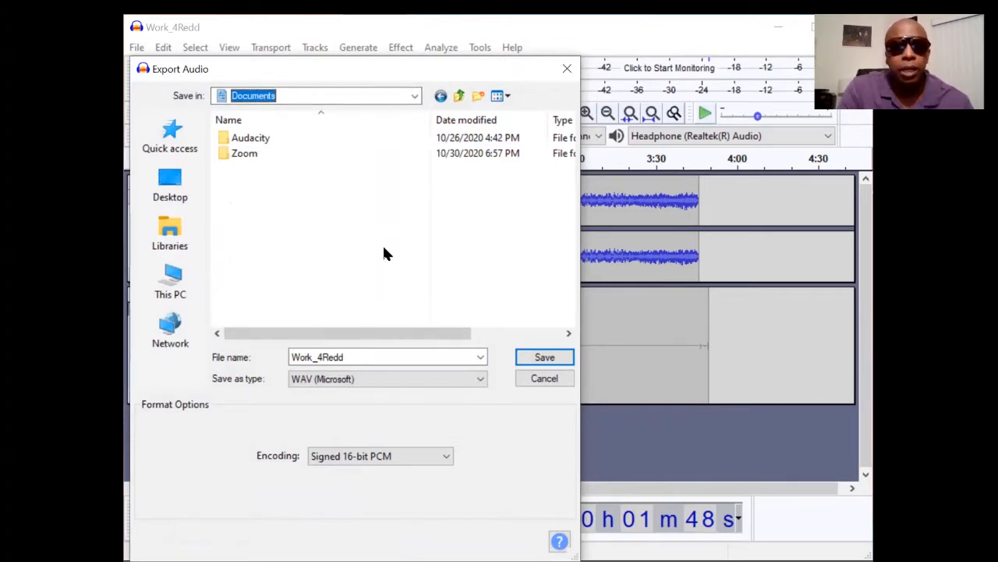
click(478, 96)
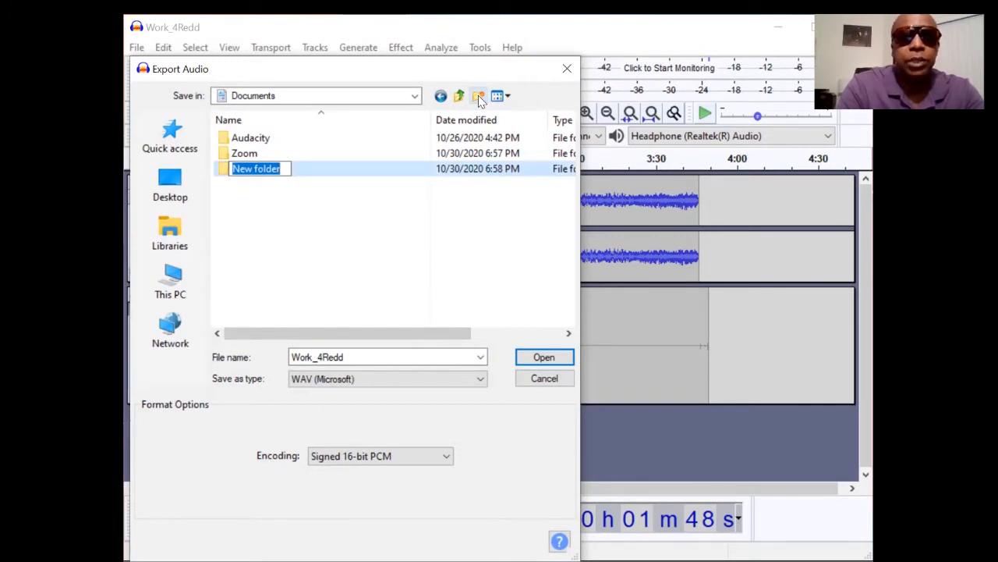
text(Work)
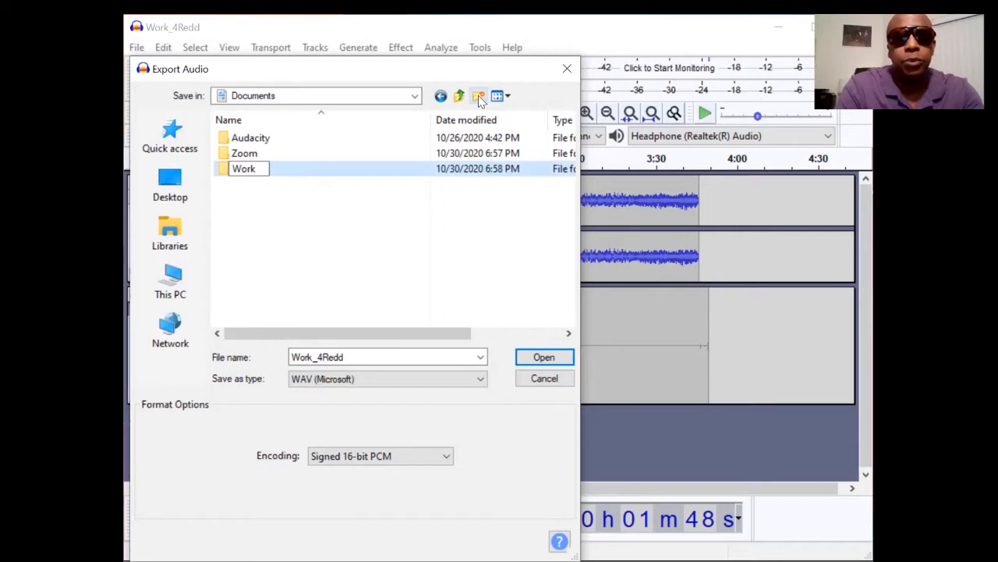
text( 4 Redd)
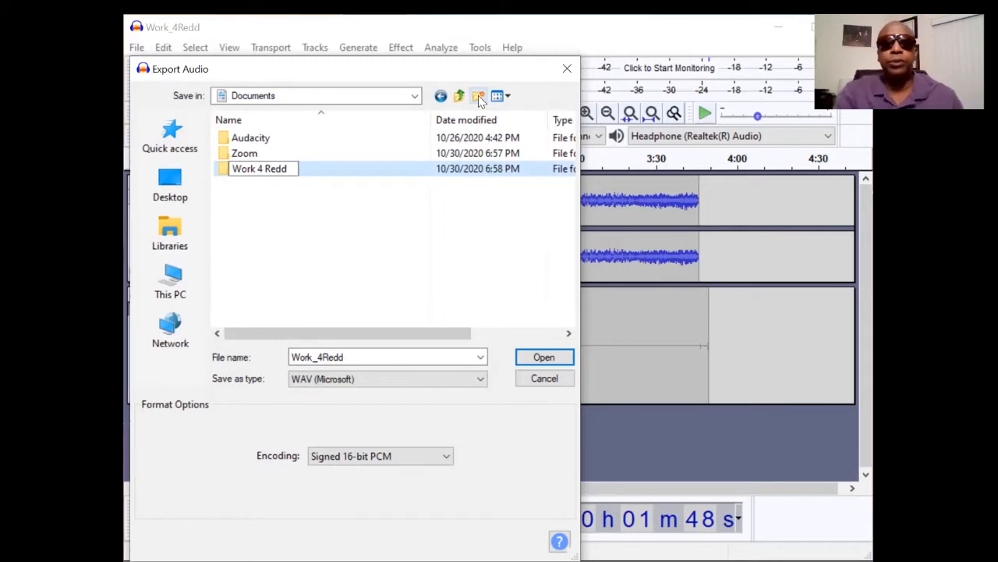
key(Return)
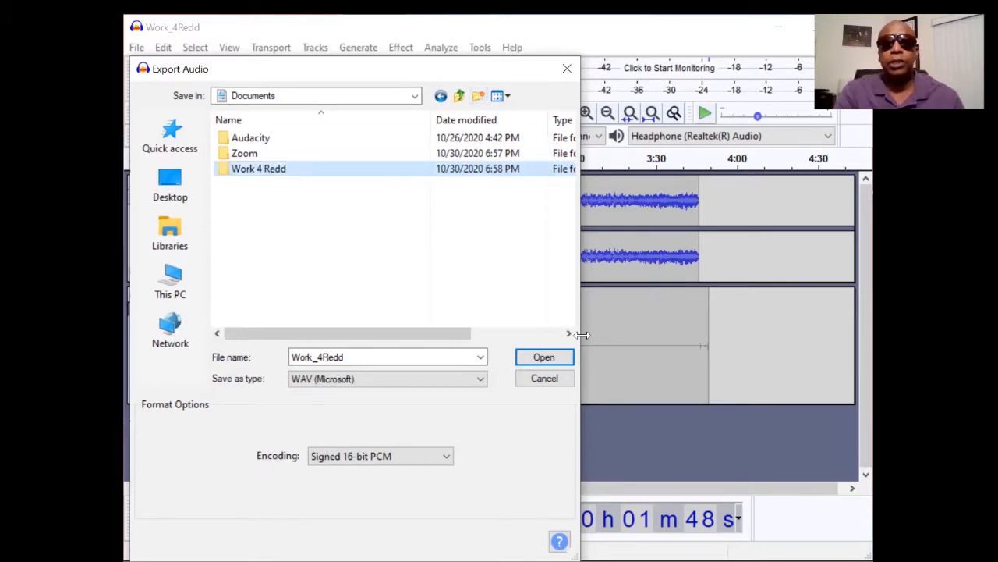
double_click(284, 170)
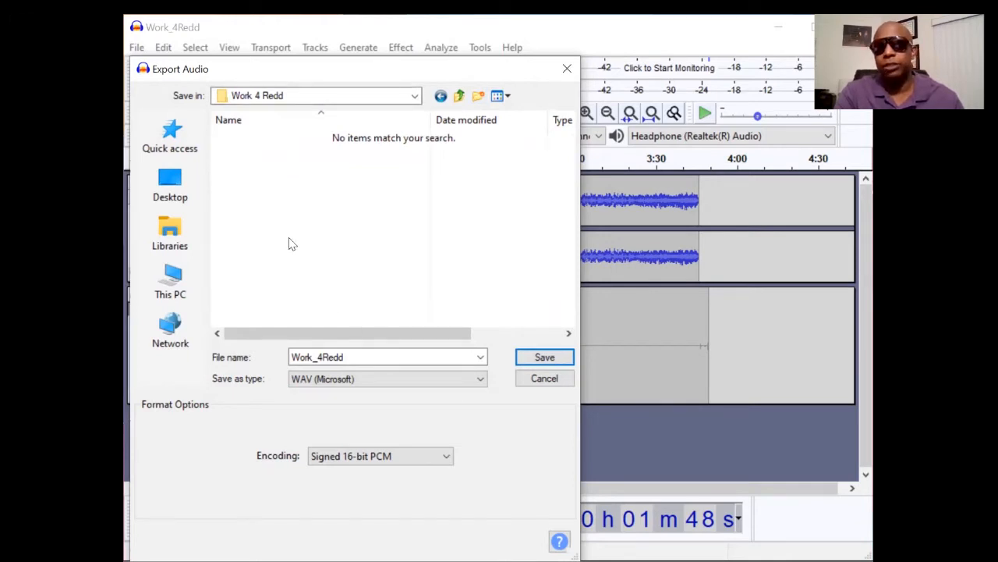
click(549, 357)
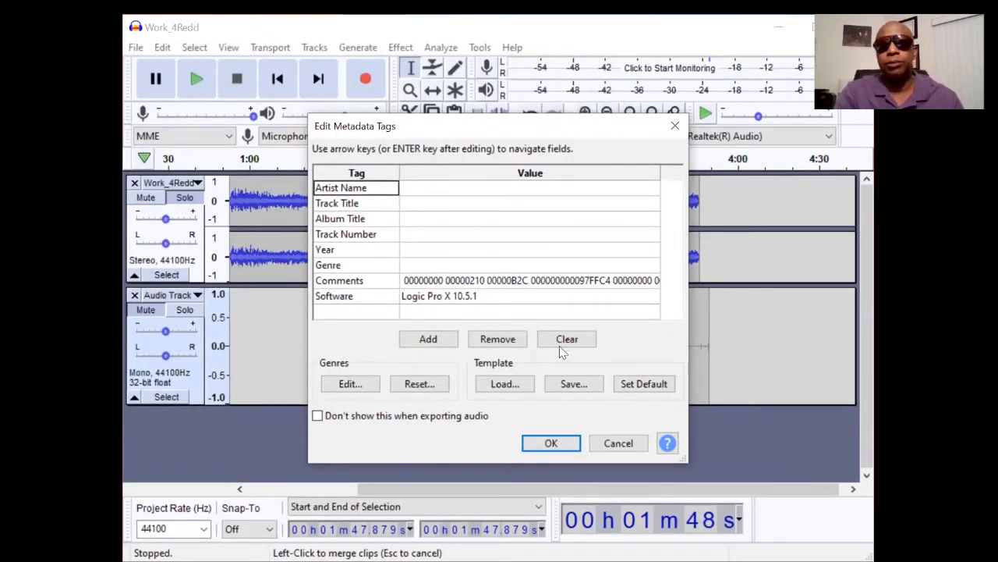
click(555, 437)
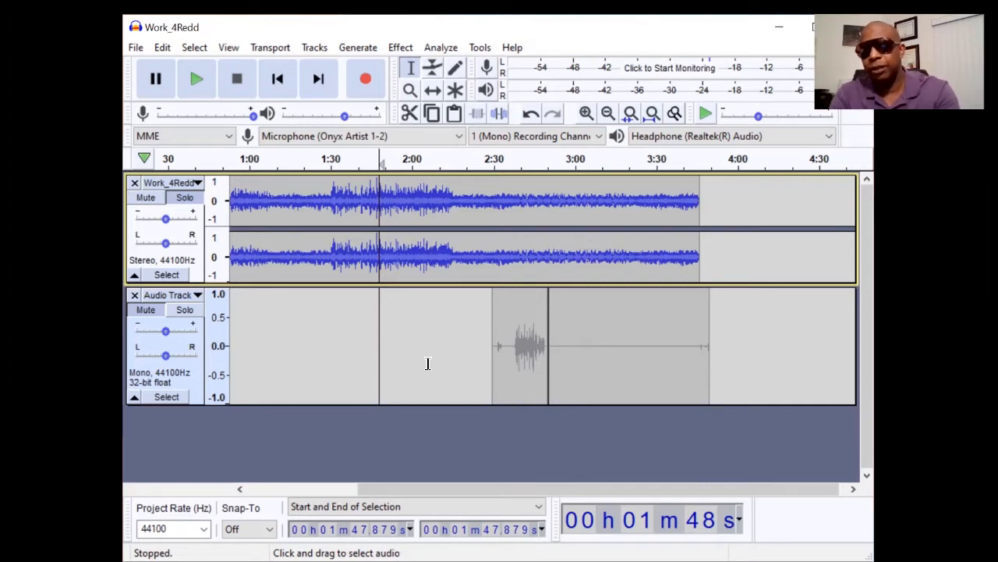
- Solo the mono Audio Track instead of the stereo track and start exporting it as WAV
click(187, 311)
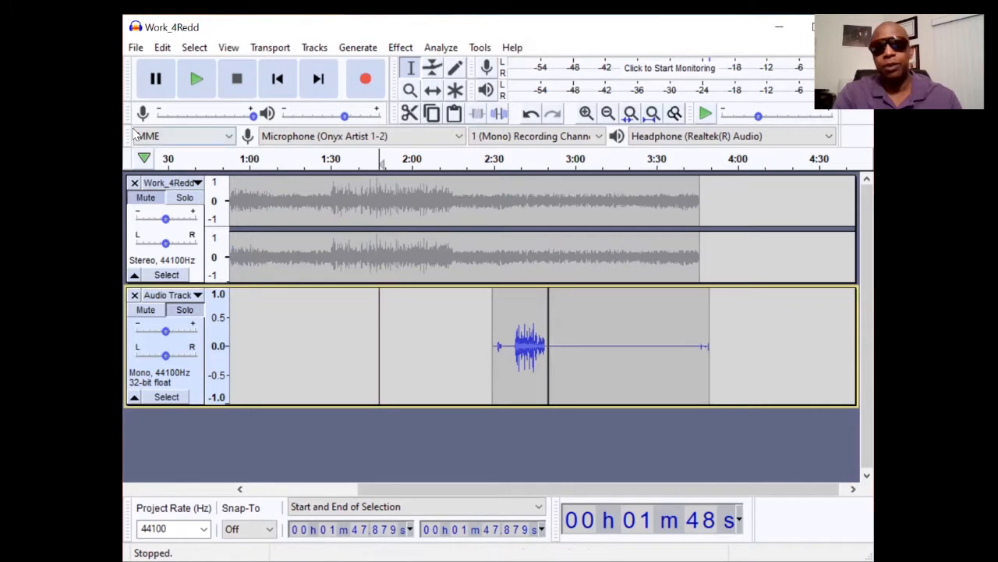
click(135, 47)
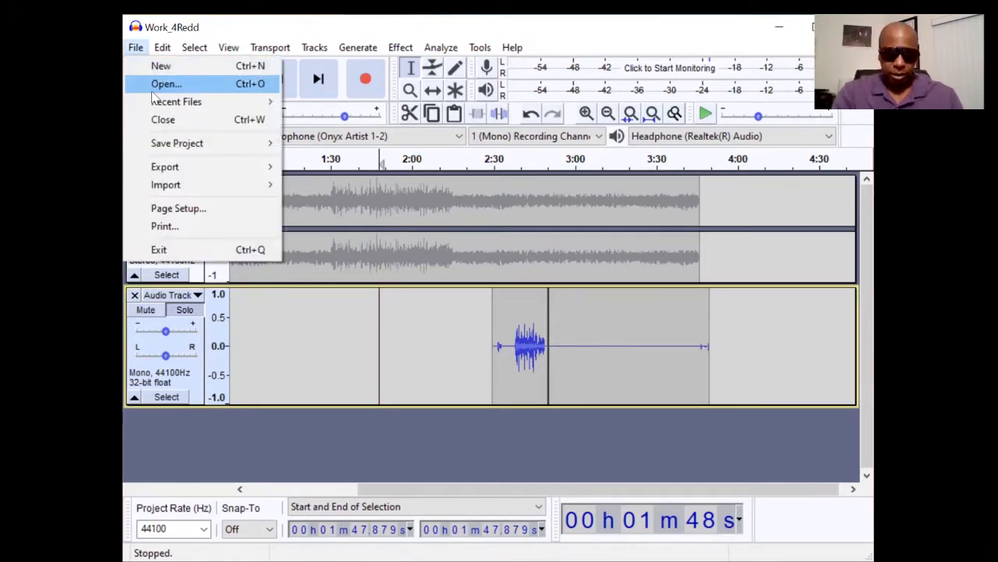
mouse_move(189, 160)
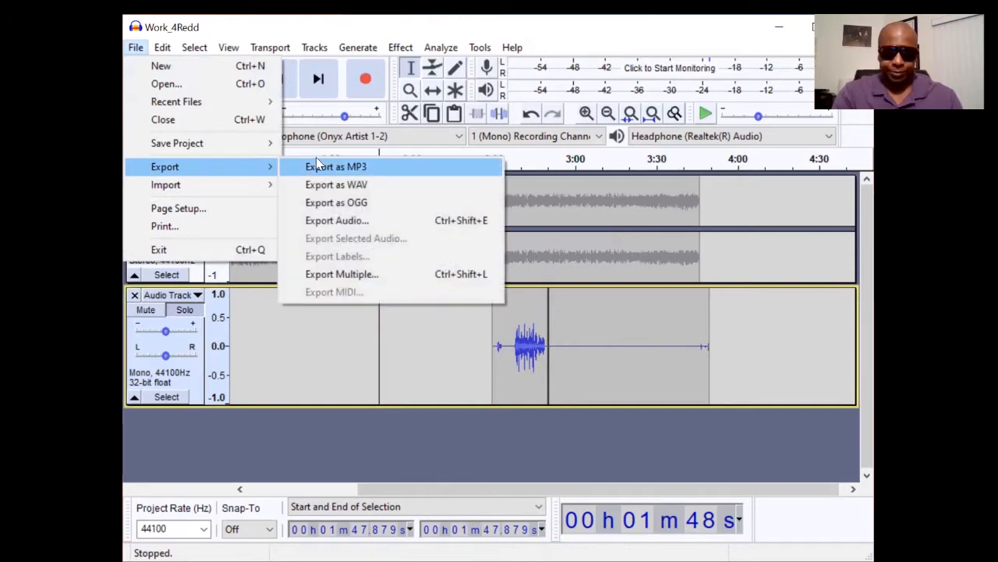
click(331, 185)
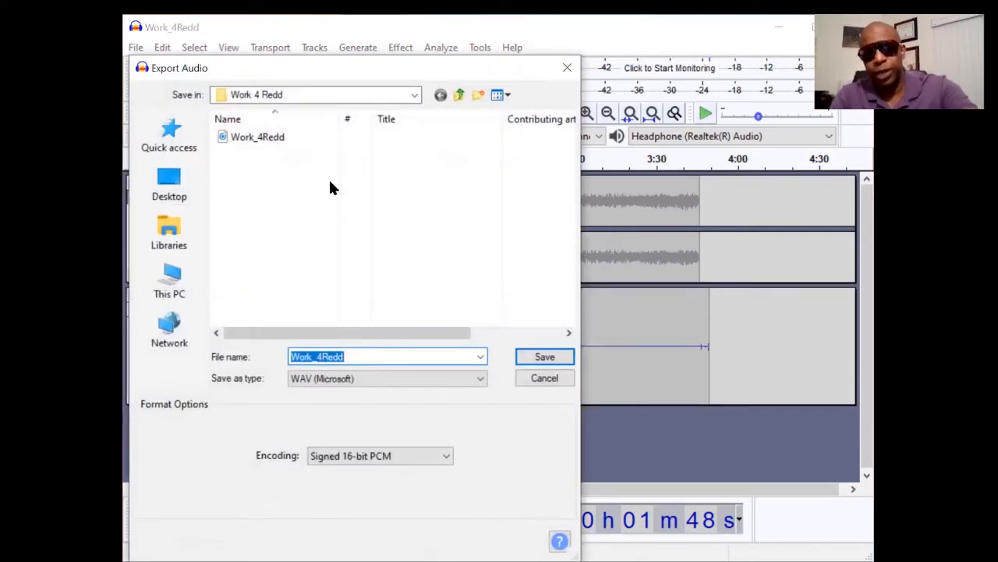
- Name the export Work_Verse and save it in the Work 4 Redd folder, accepting the existing metadata tags
click(414, 95)
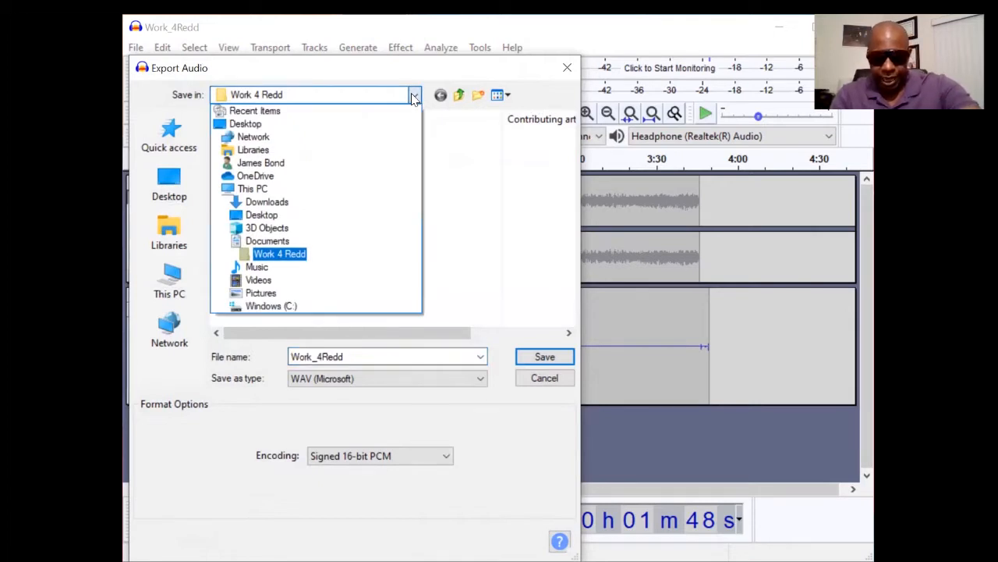
click(415, 96)
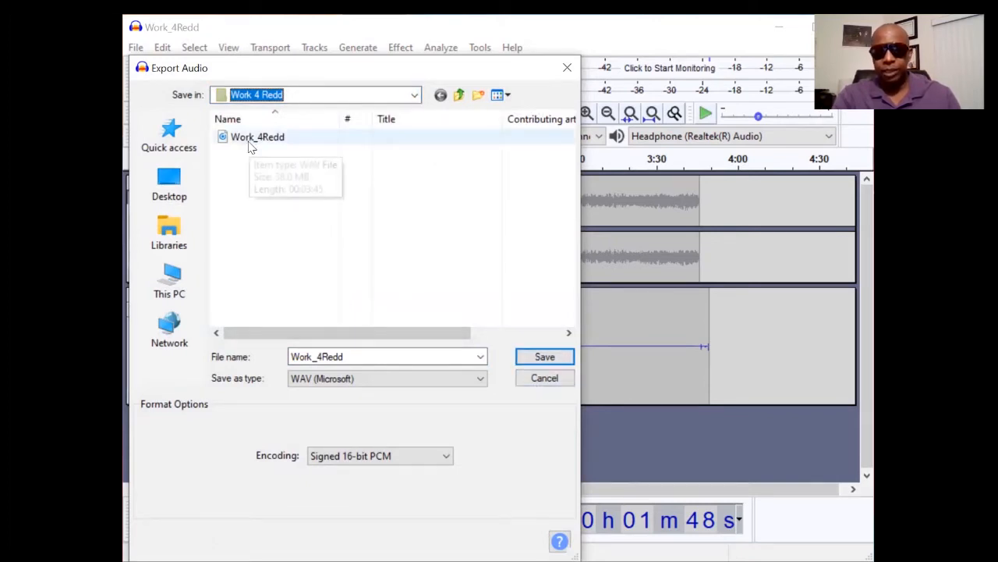
right_click(312, 355)
click(312, 355)
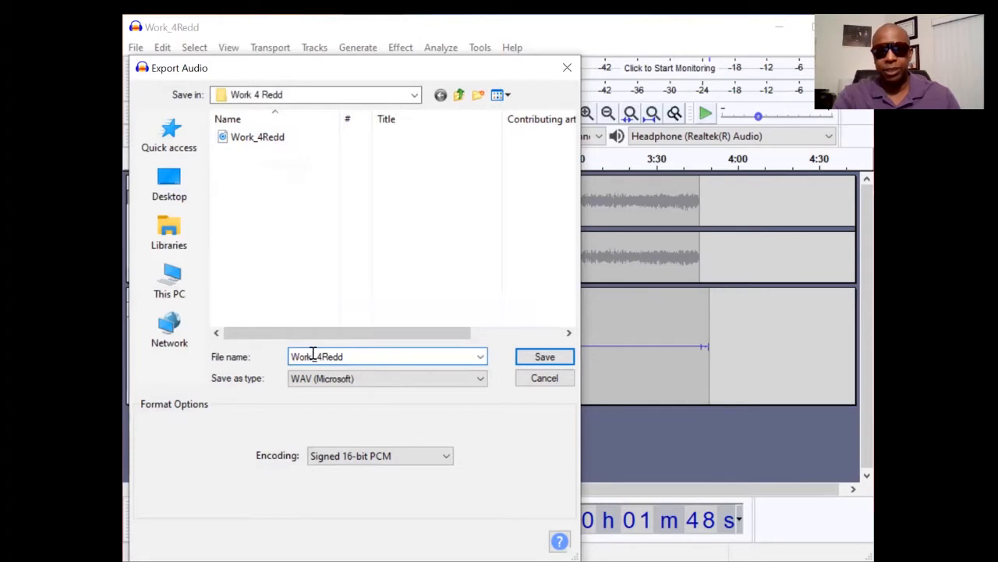
drag(315, 355, 391, 355)
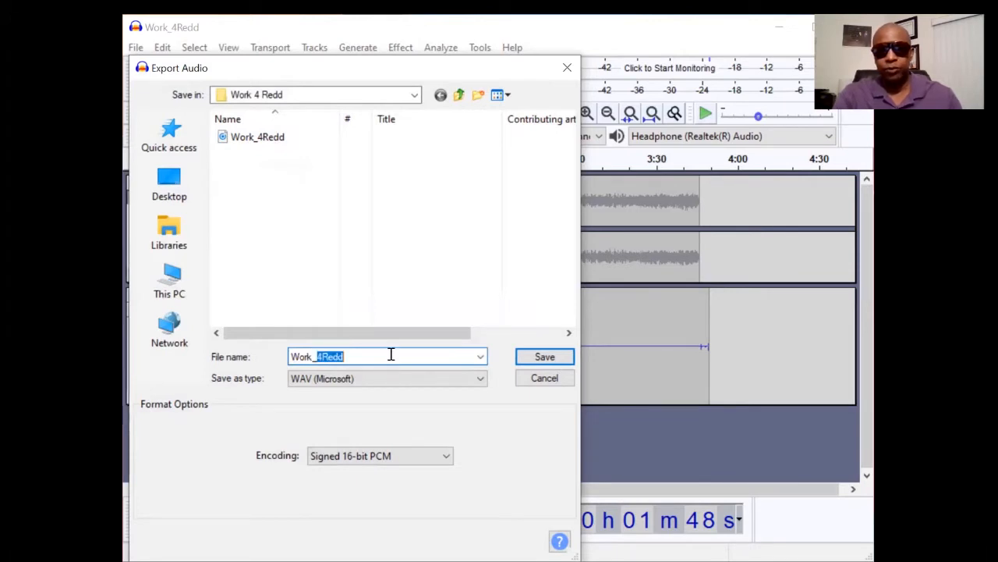
text(Verse)
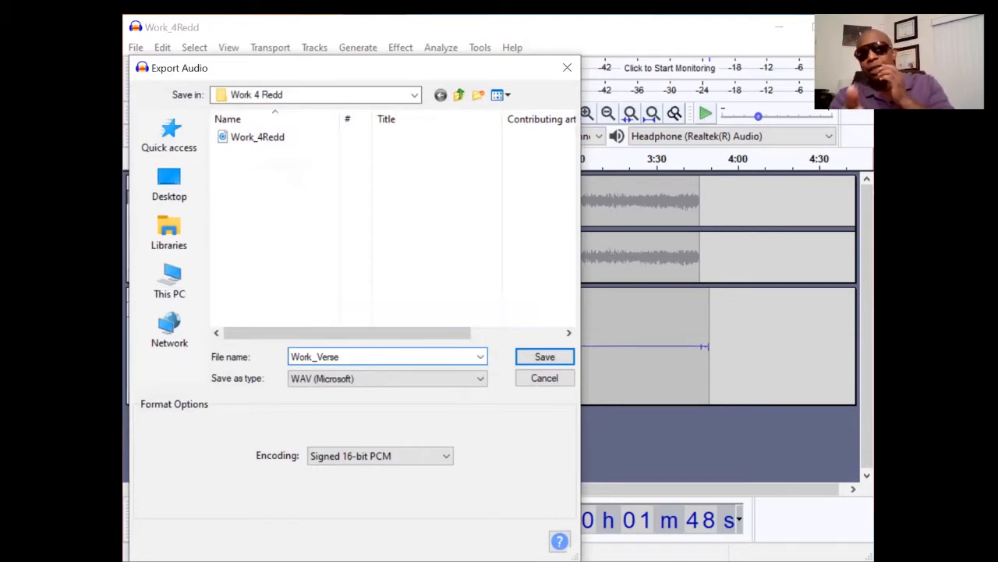
click(546, 357)
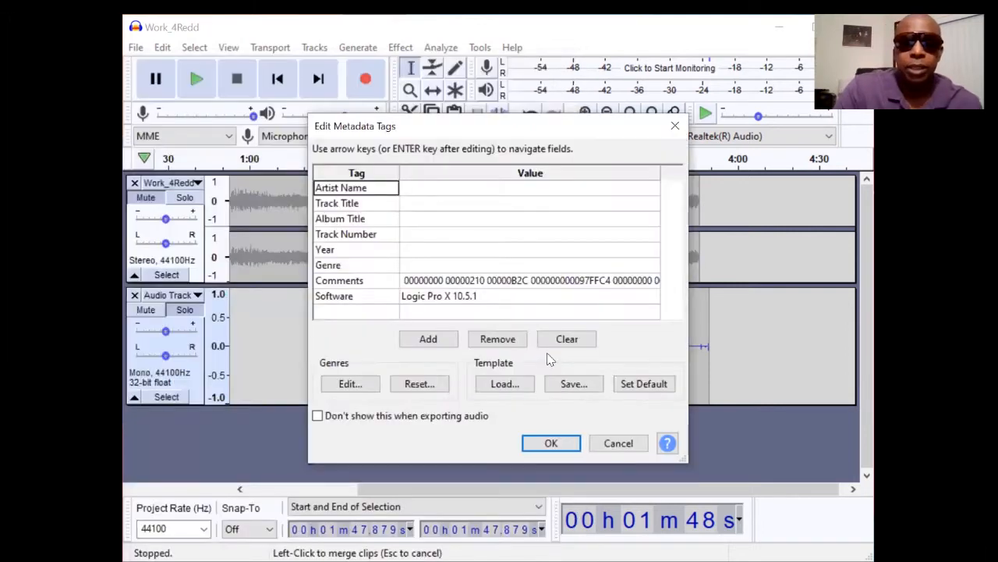
click(539, 443)
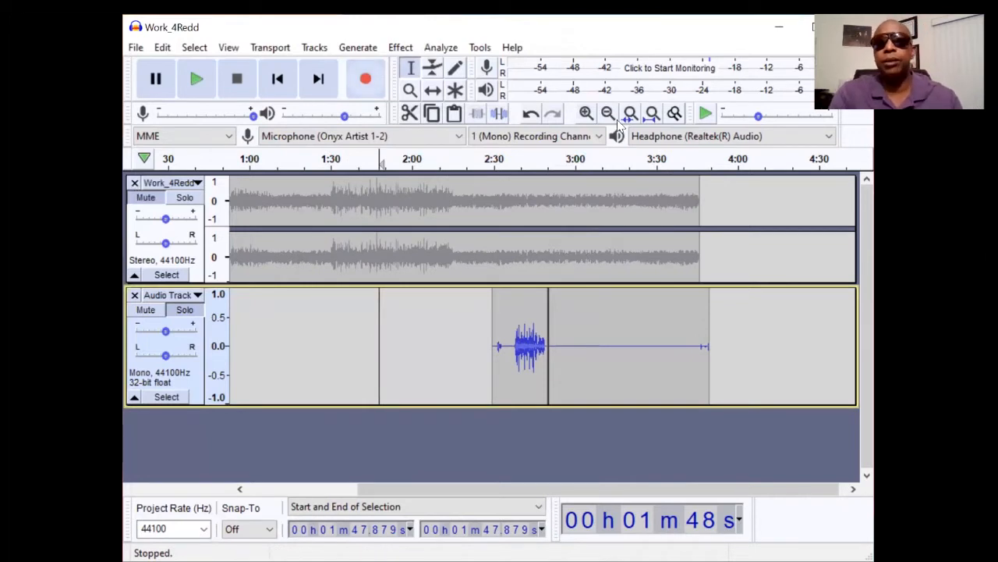
- Close the Work_4Redd project without saving its changes
click(855, 27)
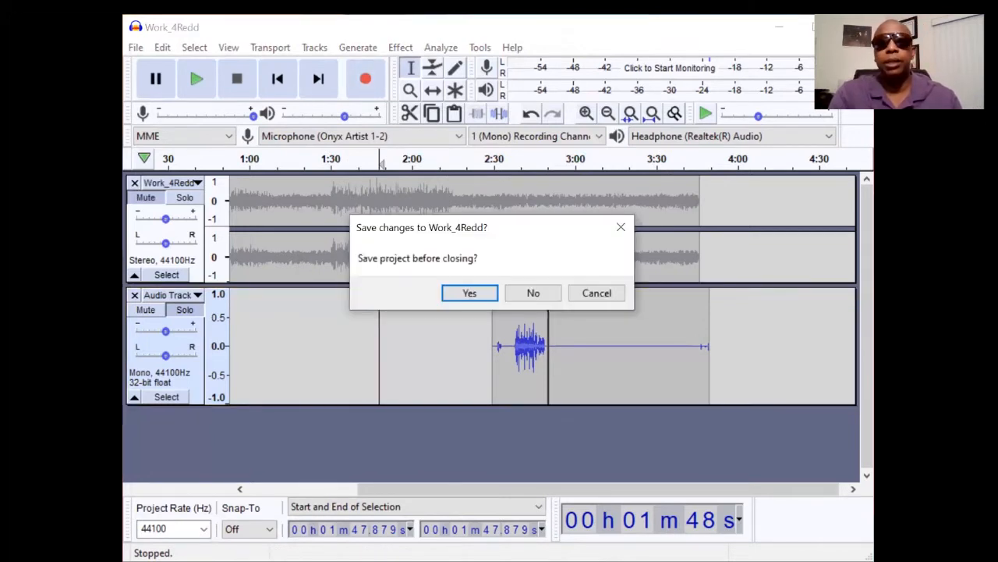
click(538, 295)
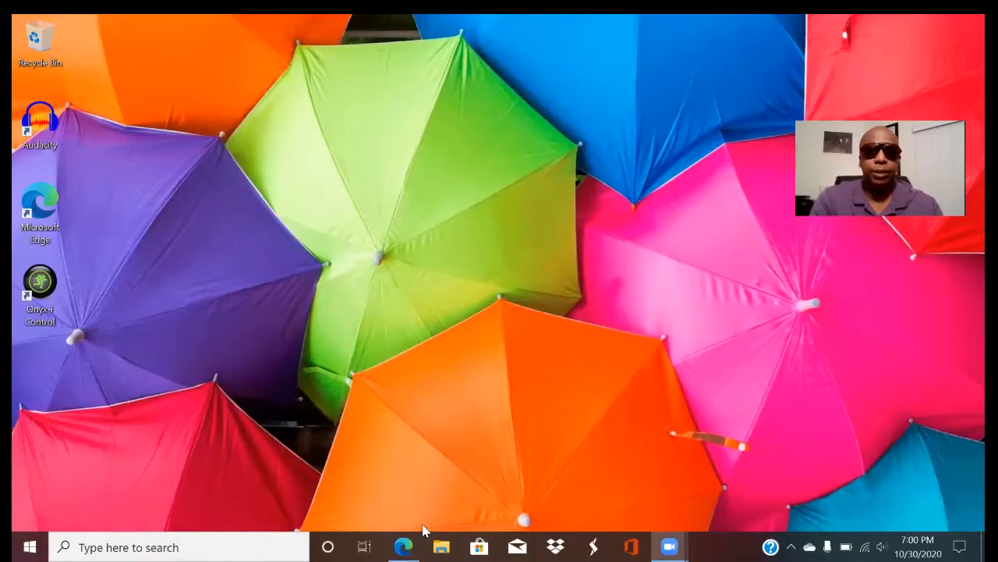
- Open the Work 4 Redd folder from Documents in File Explorer and move its window aside to clear the desktop
click(442, 546)
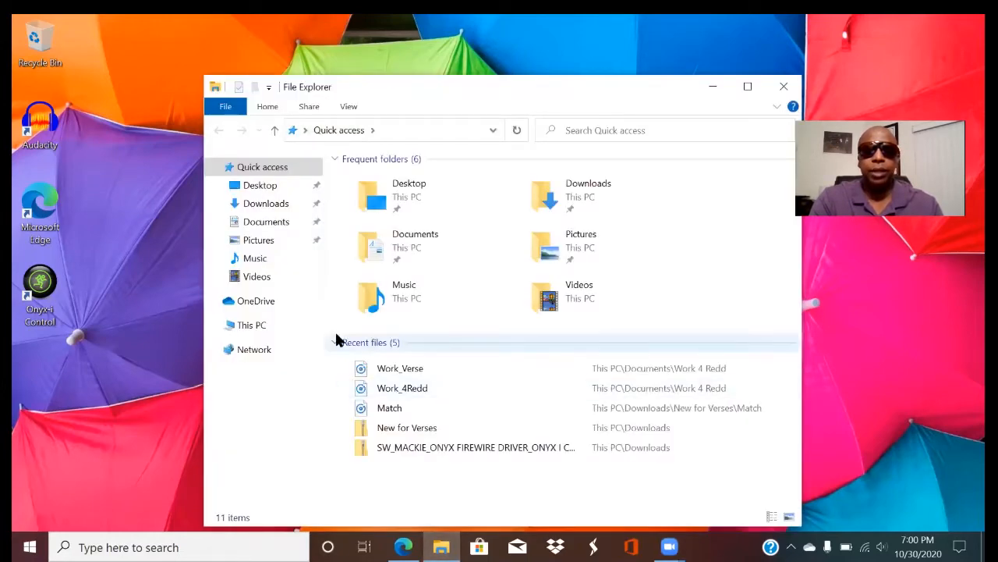
click(262, 222)
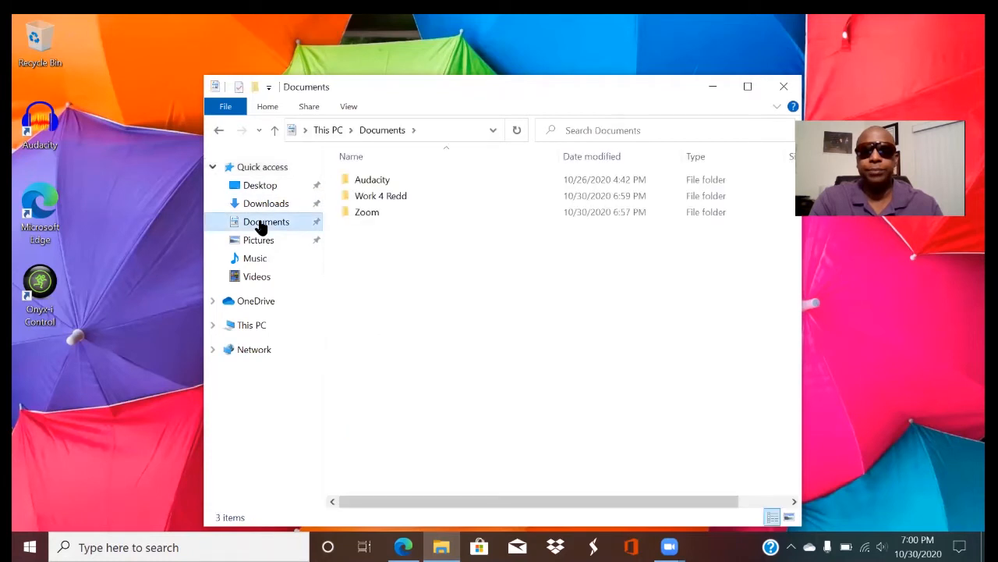
double_click(390, 199)
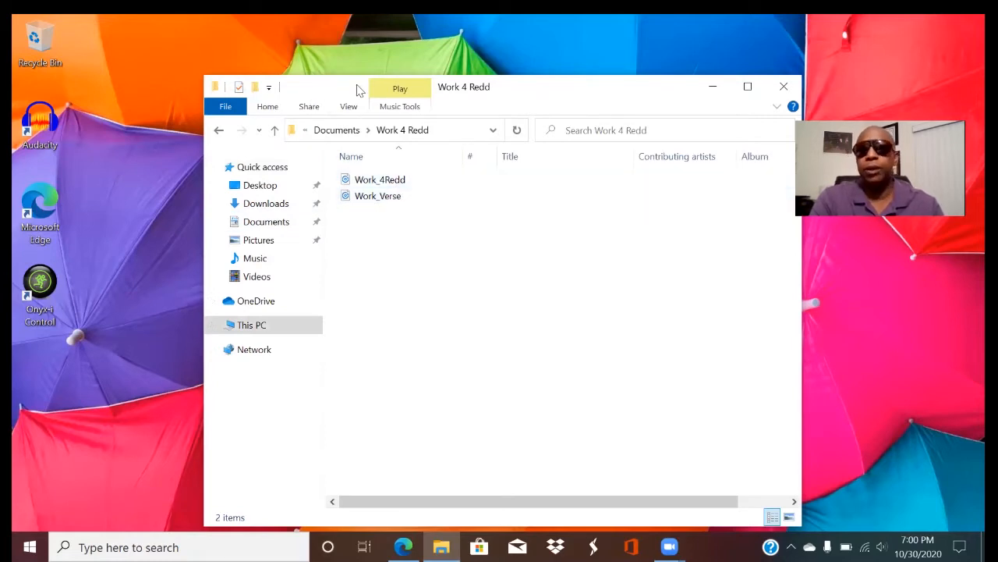
drag(357, 89, 694, 92)
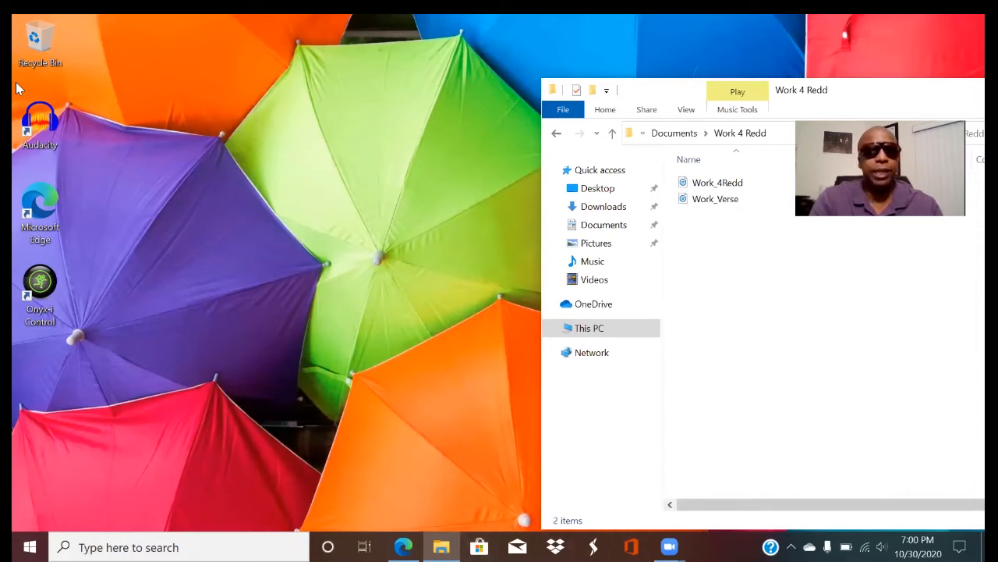
- Launch Audacity from the desktop and dismiss its welcome window to get an empty project
right_click(34, 118)
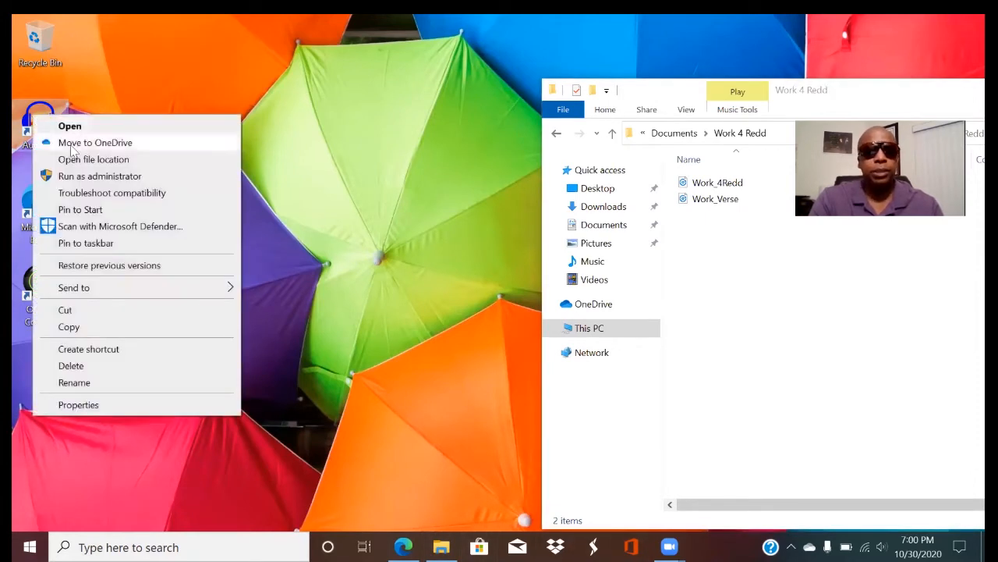
mouse_move(113, 287)
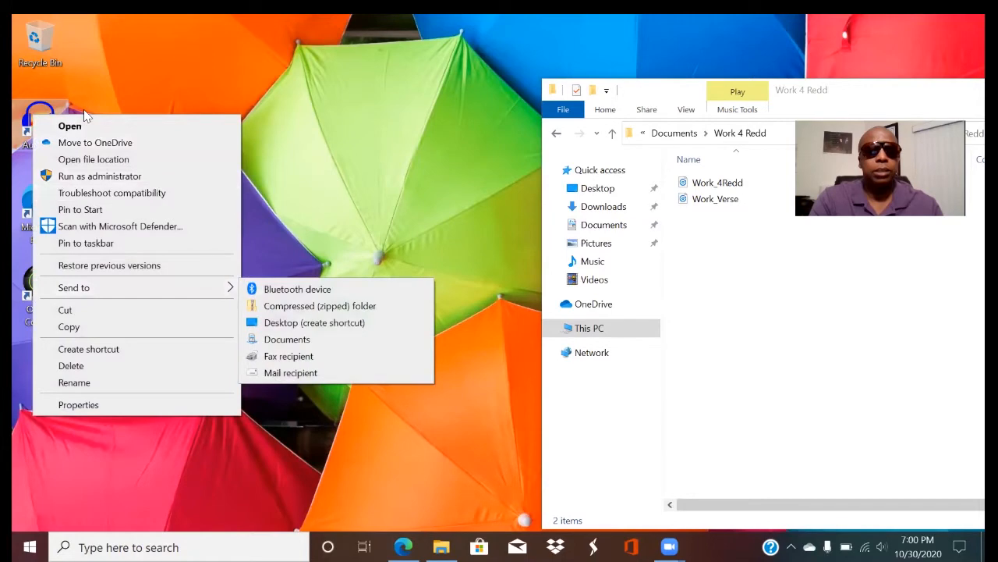
click(72, 128)
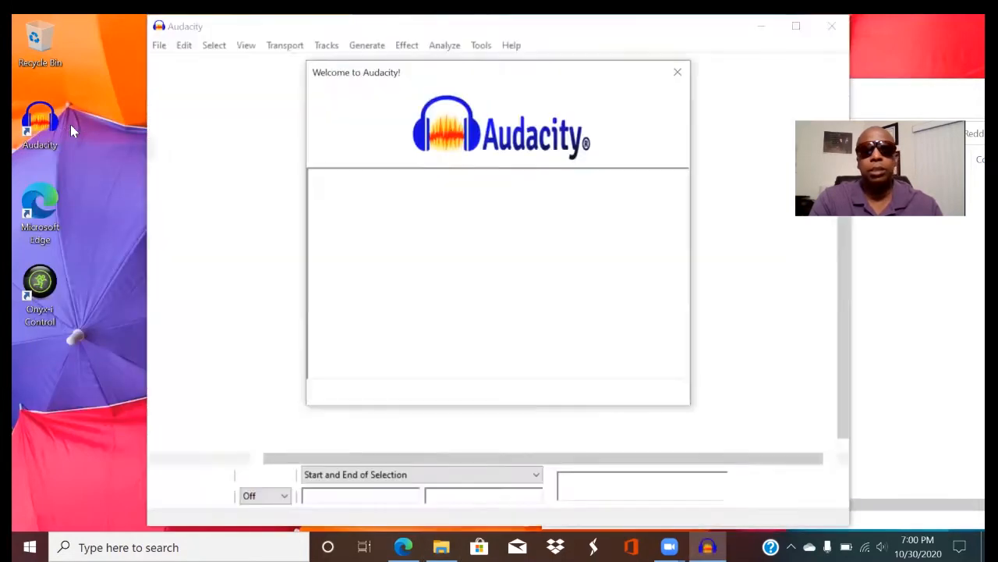
click(654, 394)
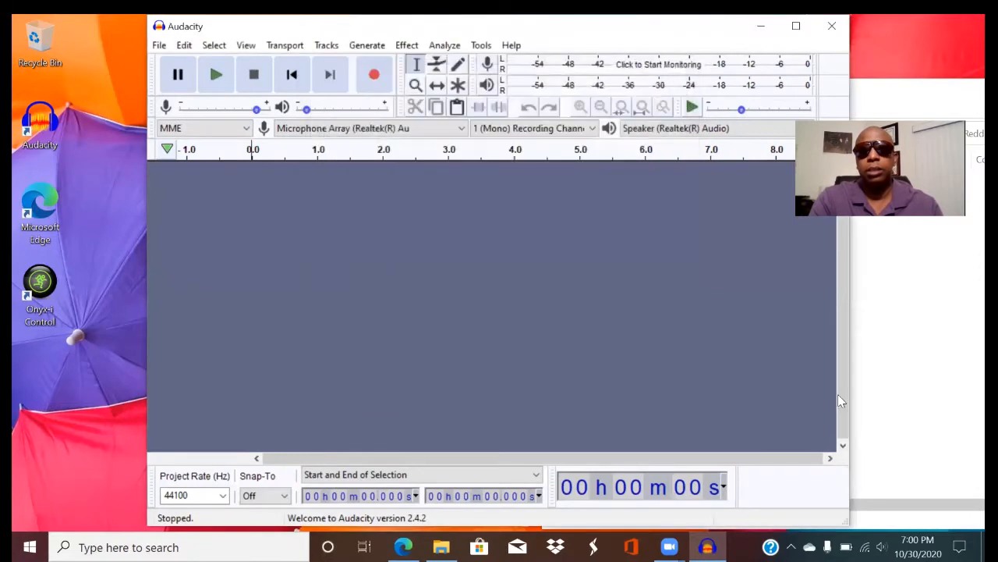
- Import the Work_4Redd WAV file from the Work 4 Redd folder into the empty Audacity project
click(935, 435)
drag(721, 182, 330, 268)
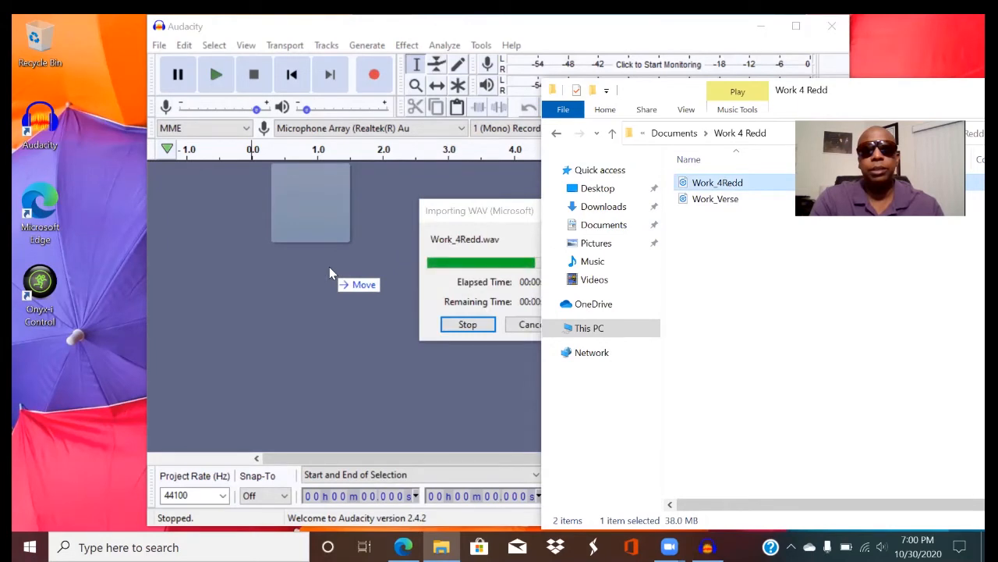
- Import the Work_Verse WAV file beneath the Work_4Redd track and move the File Explorer window off the project
drag(711, 200, 289, 421)
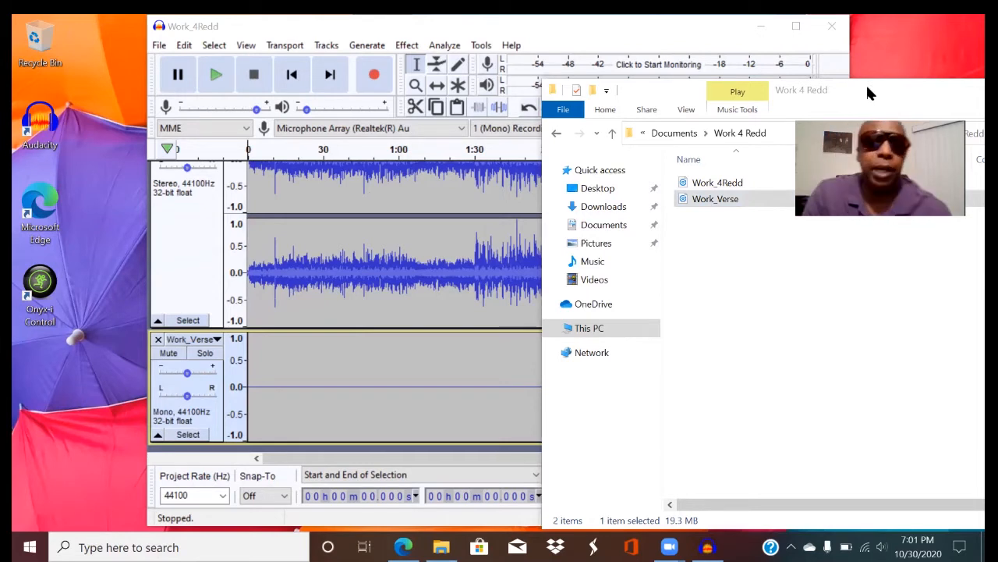
drag(866, 87, 559, 146)
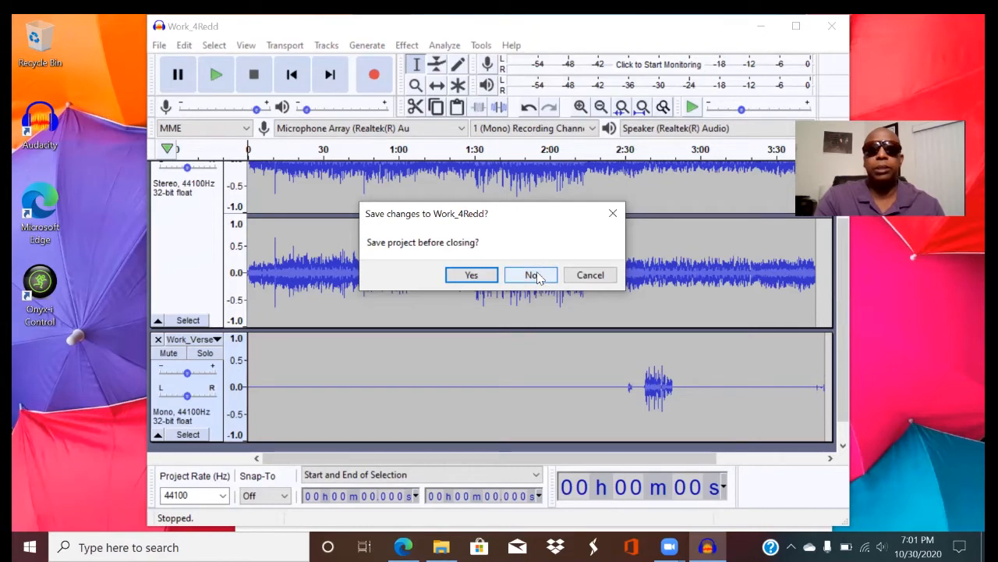
- Close the project without saving, dismiss the debug report, and close the Work 4 Redd folder window
click(535, 278)
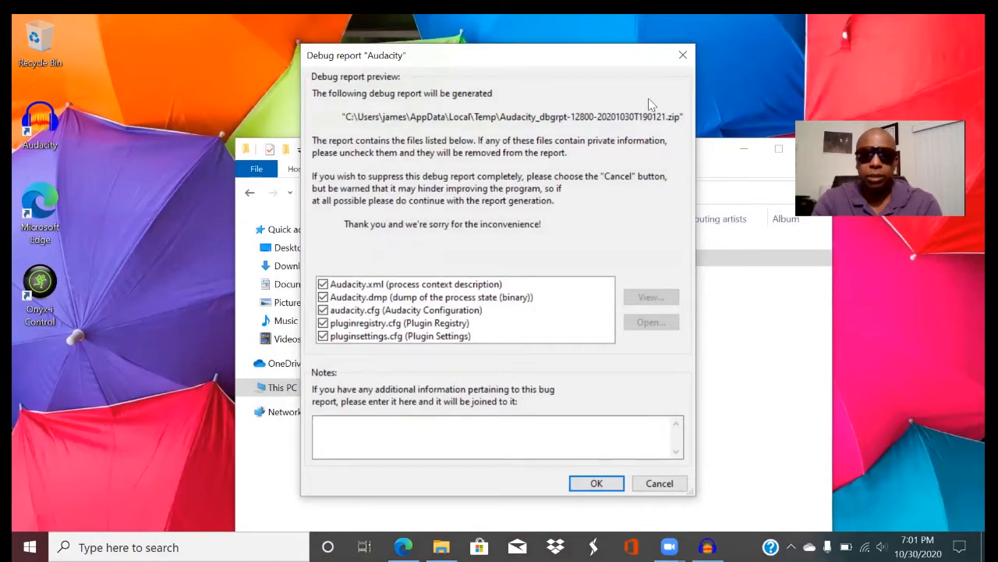
click(681, 47)
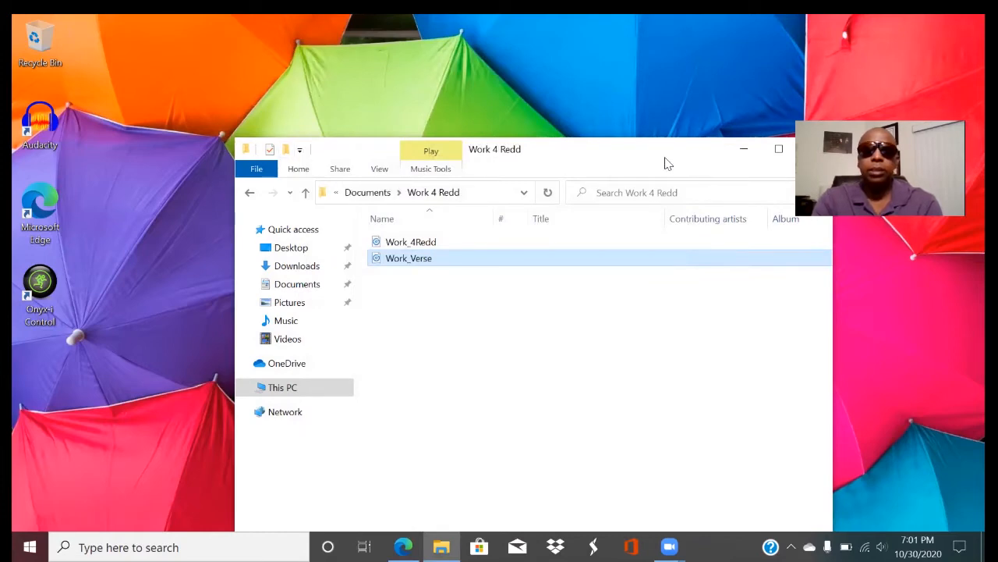
drag(667, 163, 668, 104)
click(754, 88)
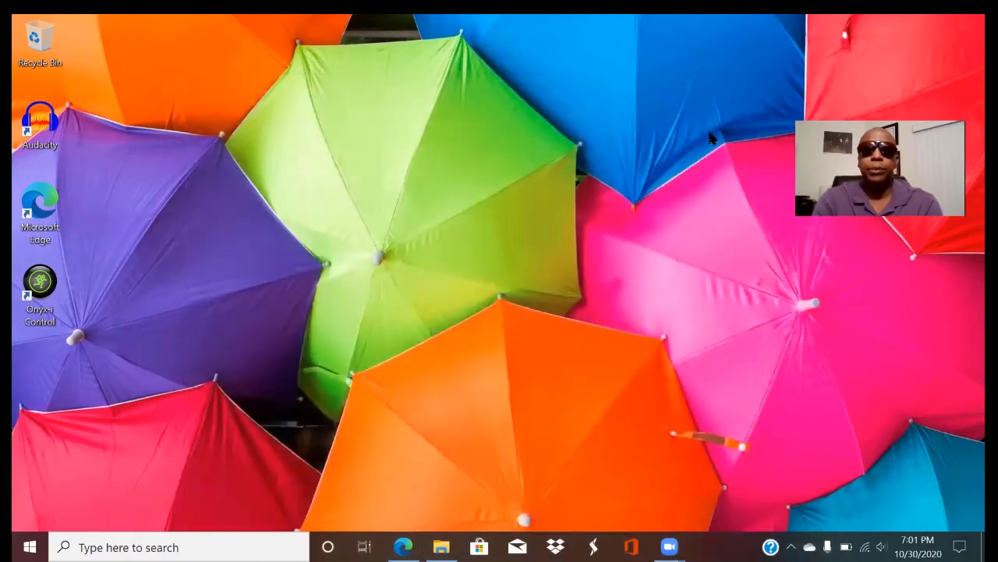
- Compress the Work 4 Redd folder in Documents into a zip file, keeping the name Work 4 Redd, and close File Explorer
click(442, 546)
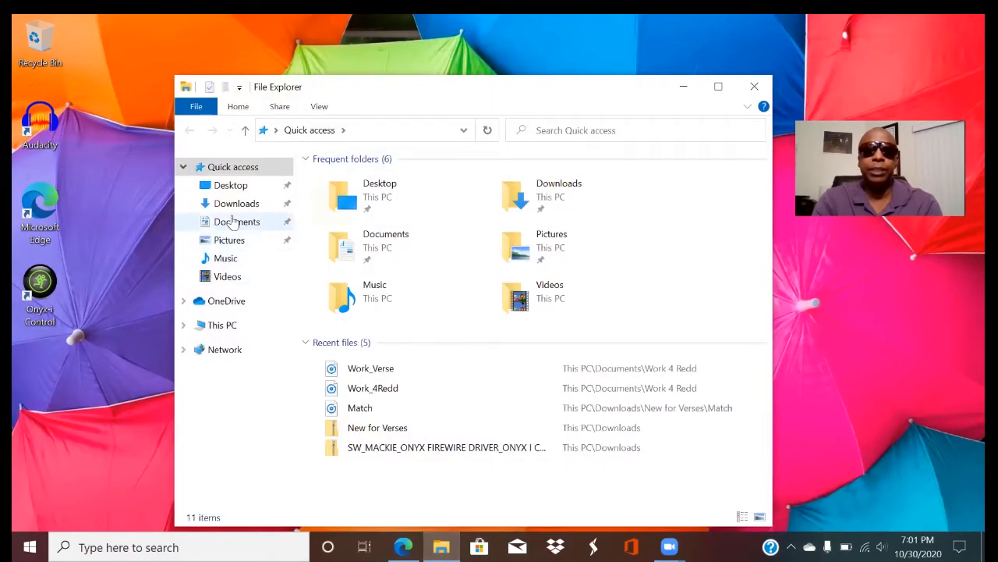
click(225, 224)
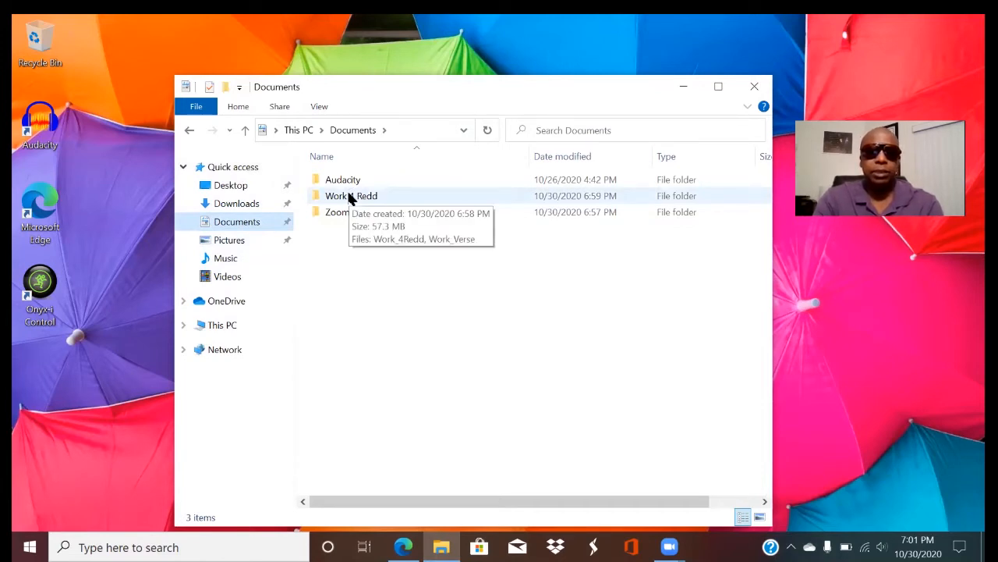
right_click(349, 198)
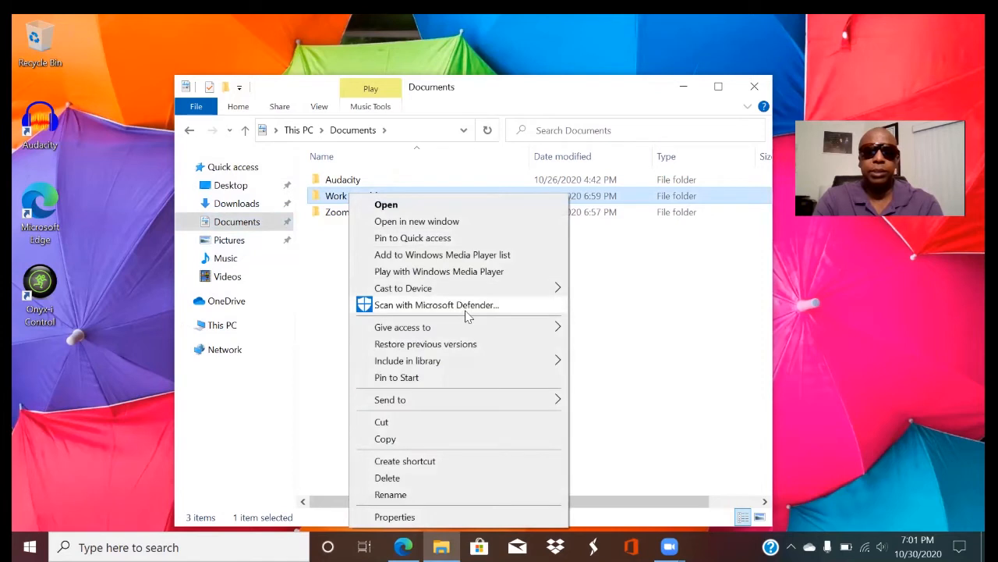
mouse_move(472, 408)
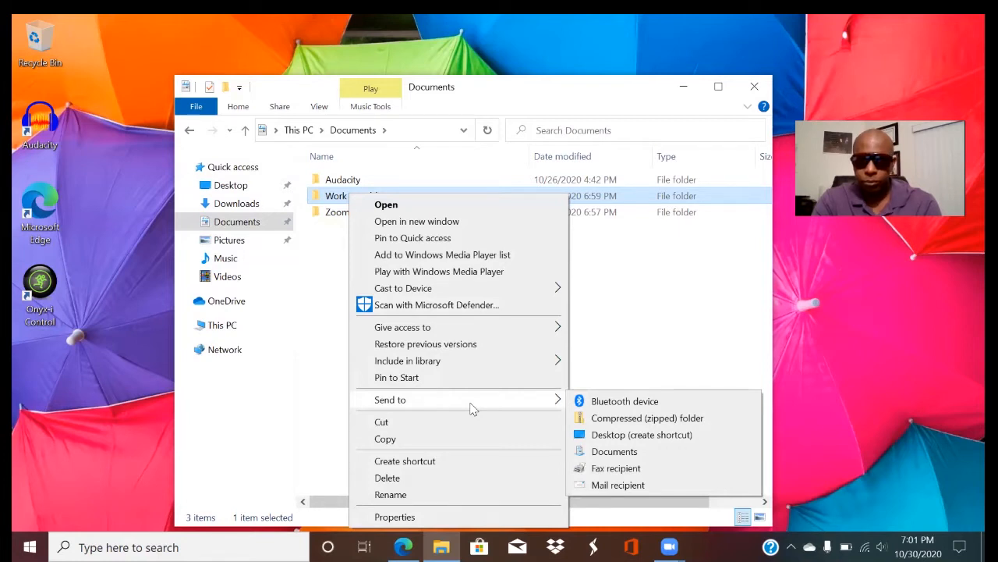
click(634, 420)
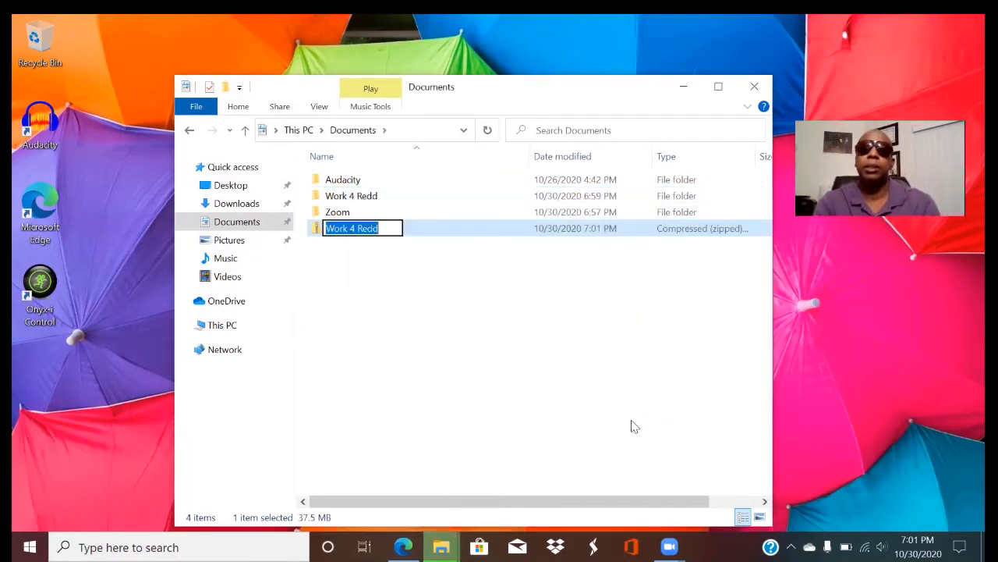
click(404, 392)
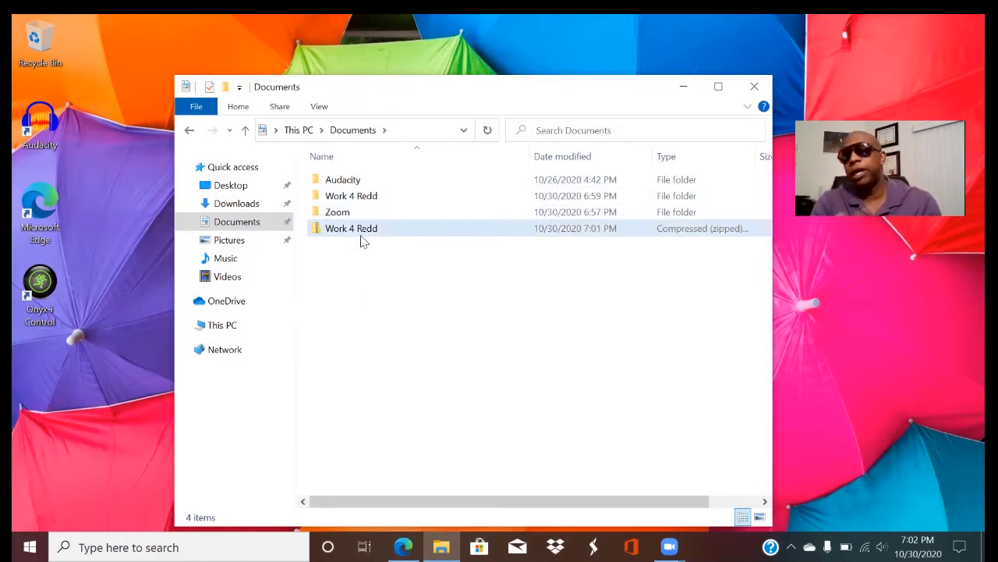
mouse_move(361, 241)
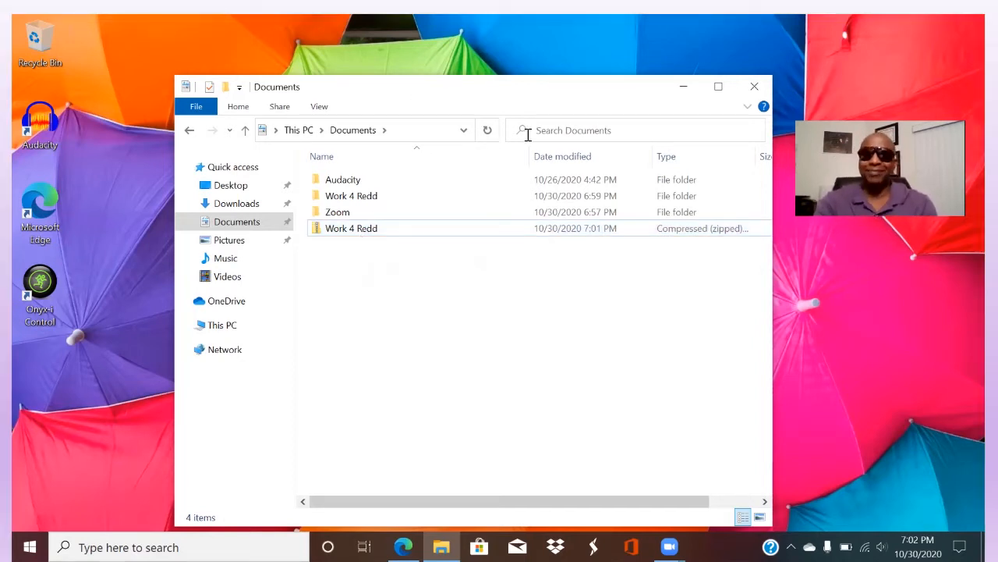
click(754, 87)
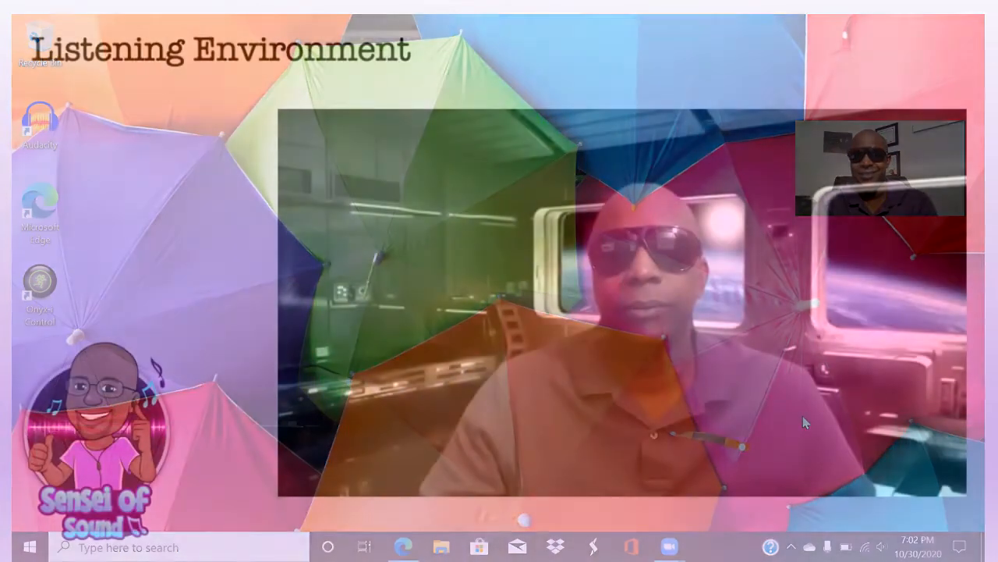
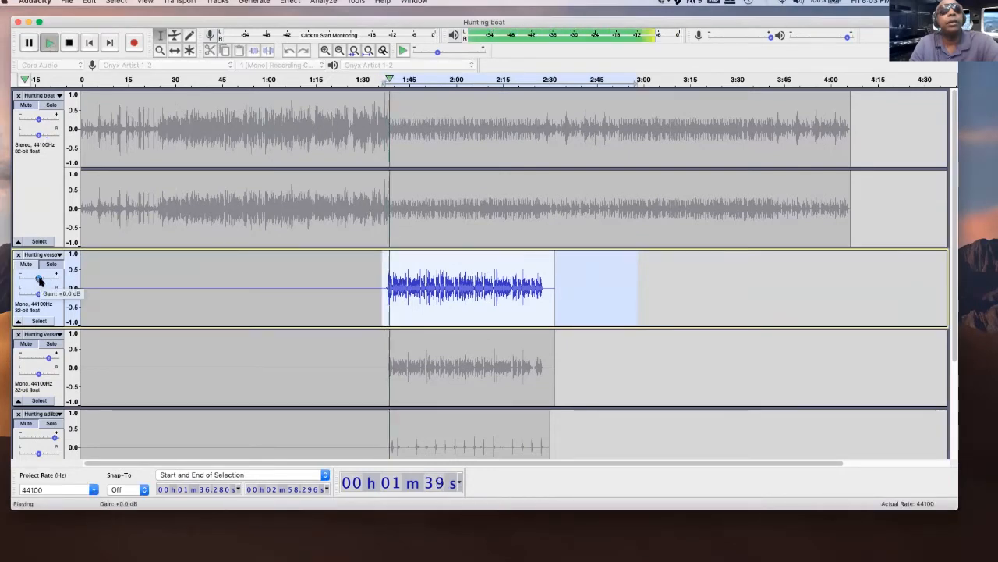
- Raise the gain of the first Hunting verse track slightly while it plays, and stop playback
drag(40, 281, 42, 282)
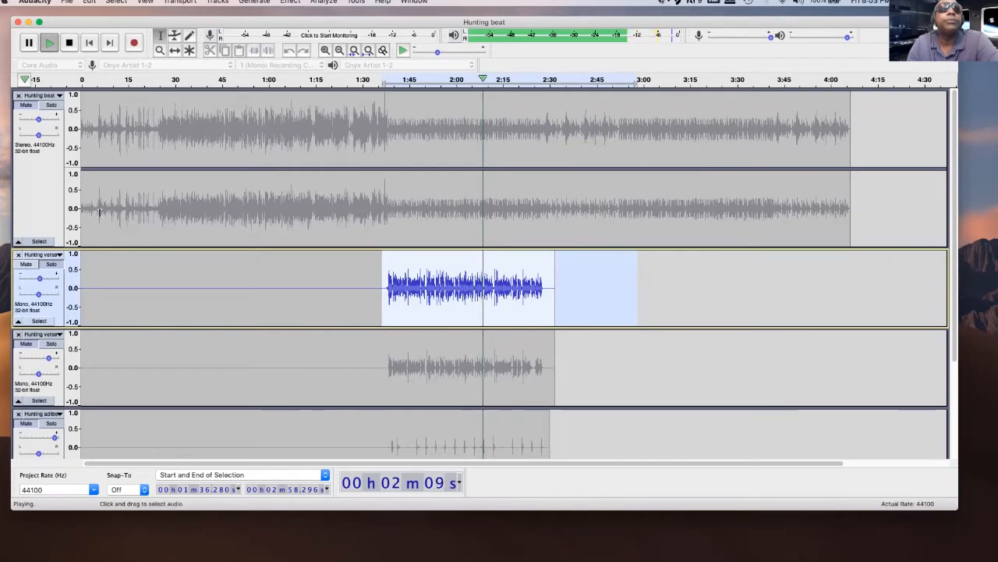
click(69, 43)
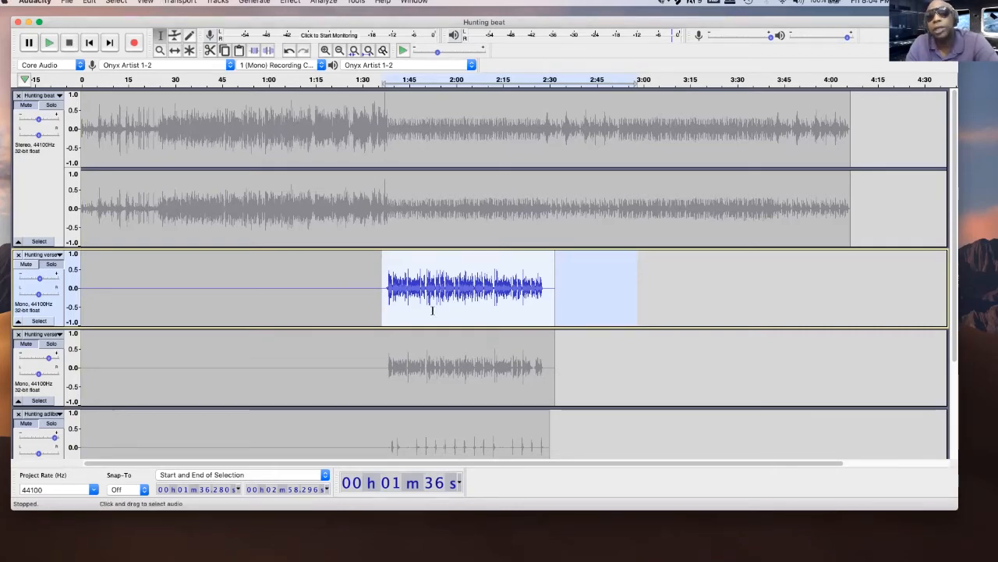
- Solo the second Hunting verse track instead of the first one
scroll(432, 305, down, 5)
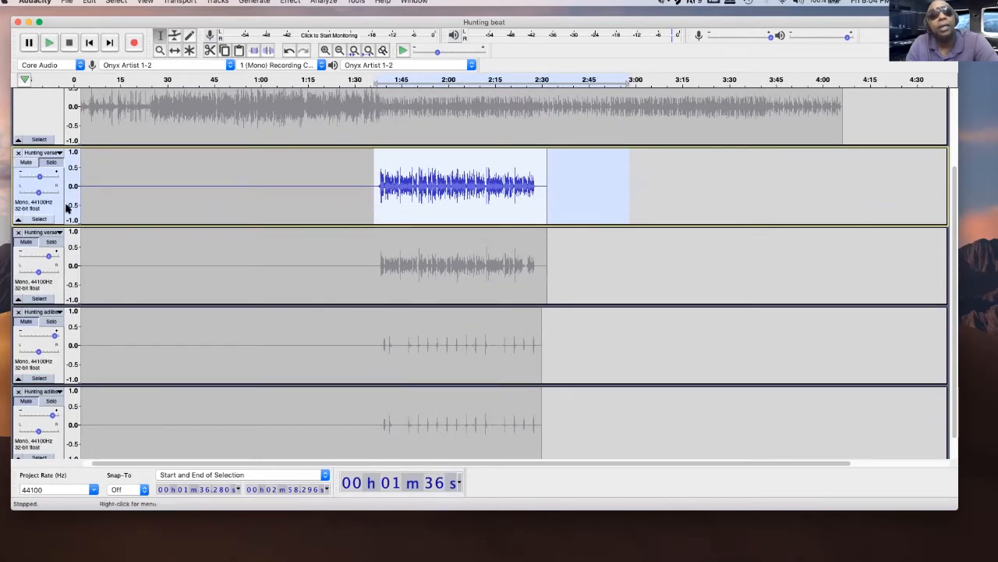
click(51, 244)
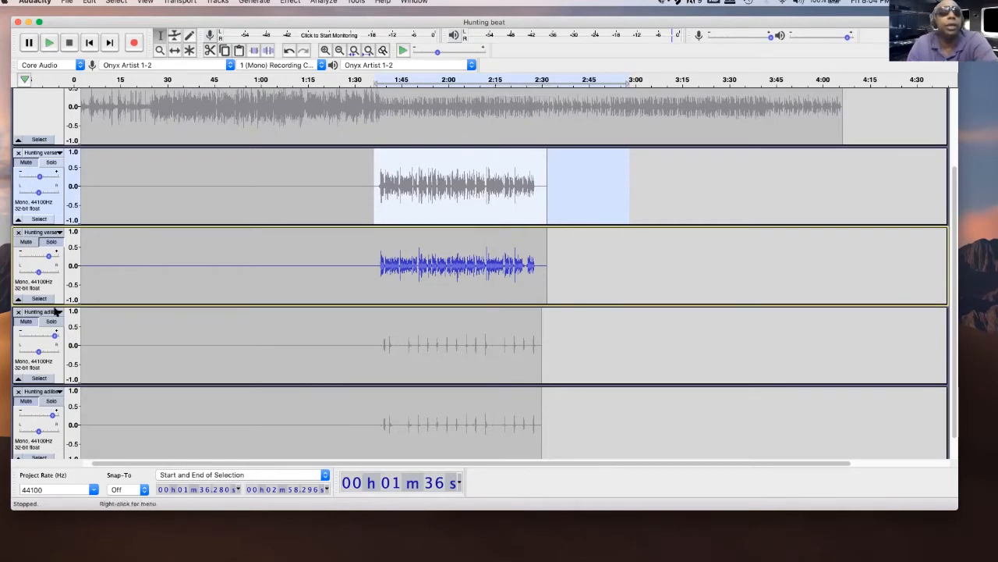
mouse_move(55, 177)
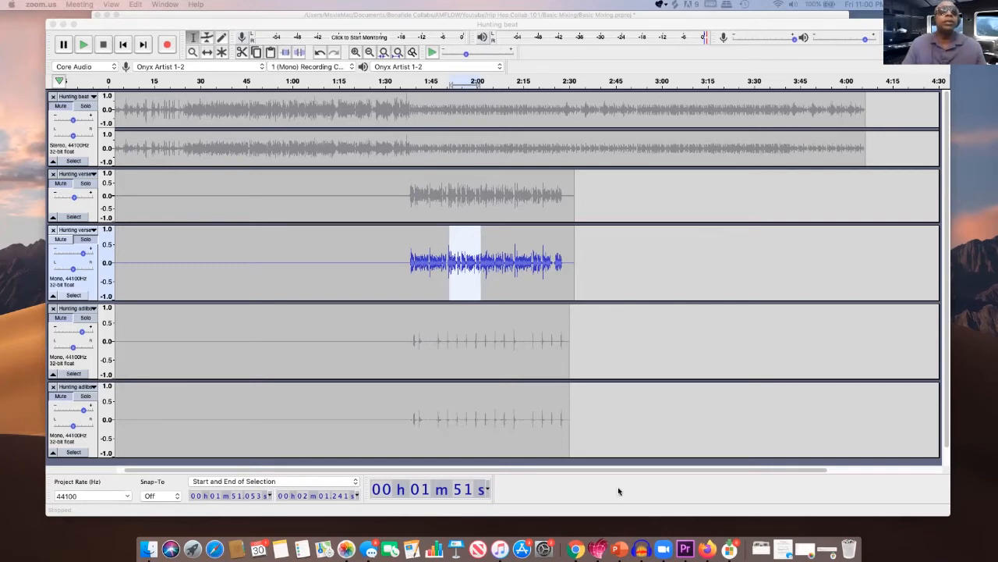
- Select the quiet gap in the soloed verse track from about 1:53.22 to 1:53.56 and audition it
click(81, 45)
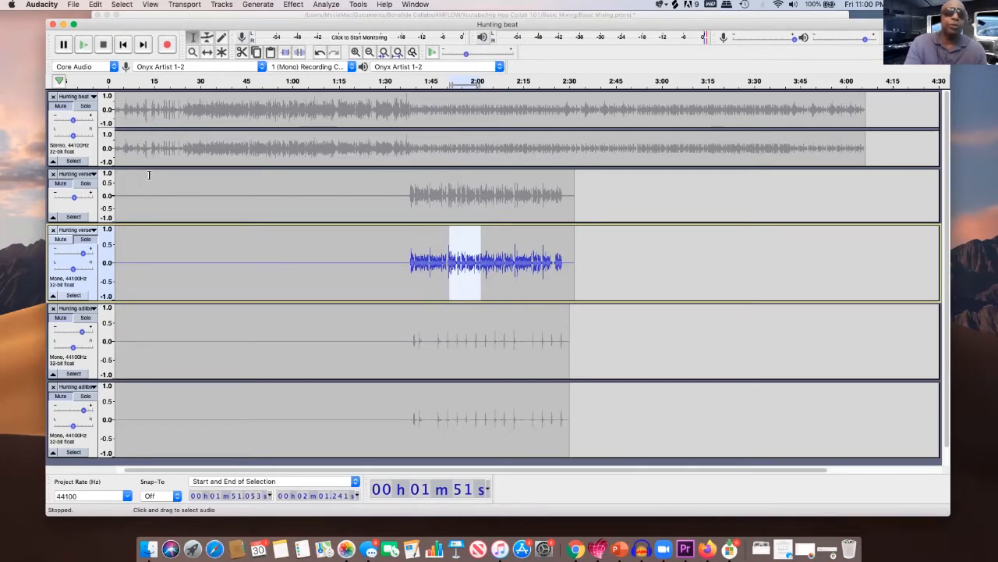
key(super+3)
key(super+3)
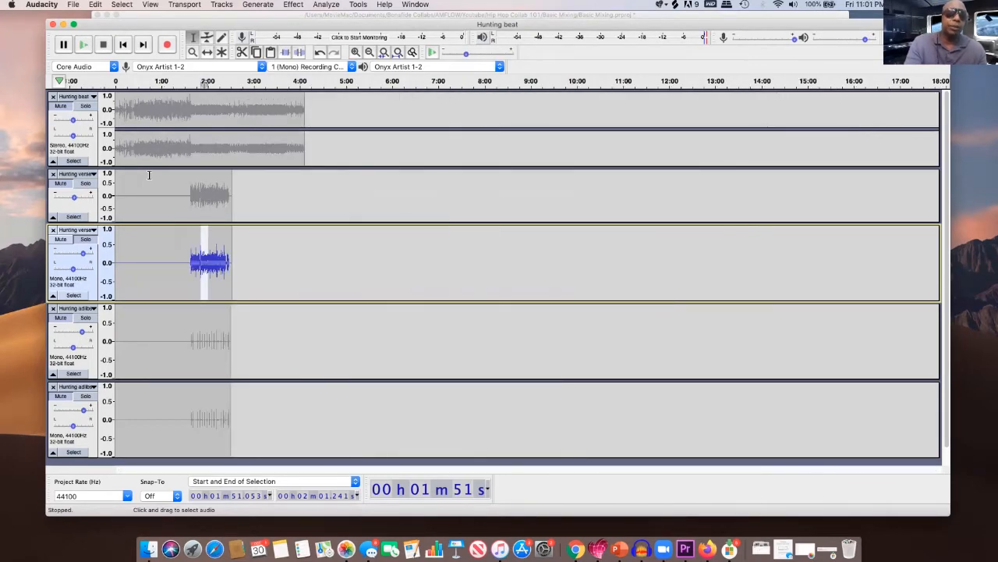
key(super+1)
key(super+1)
key(super+1)
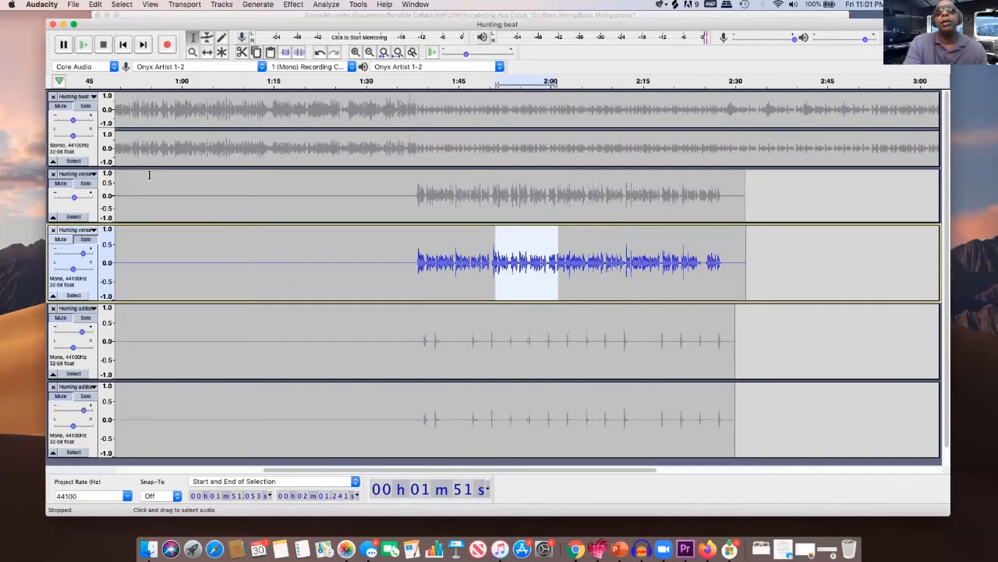
key(super+1)
key(super+1)
key(super+1)
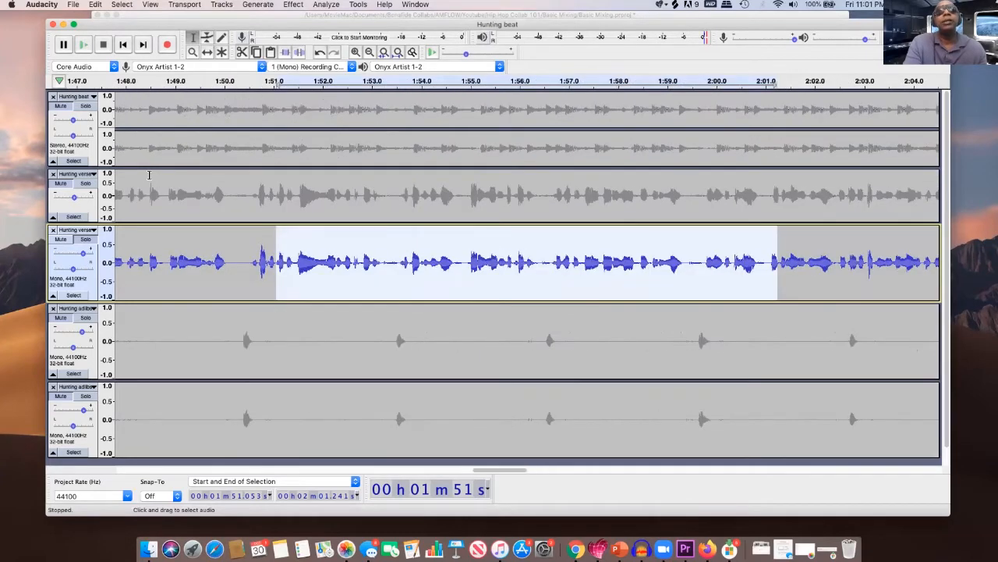
key(super+1)
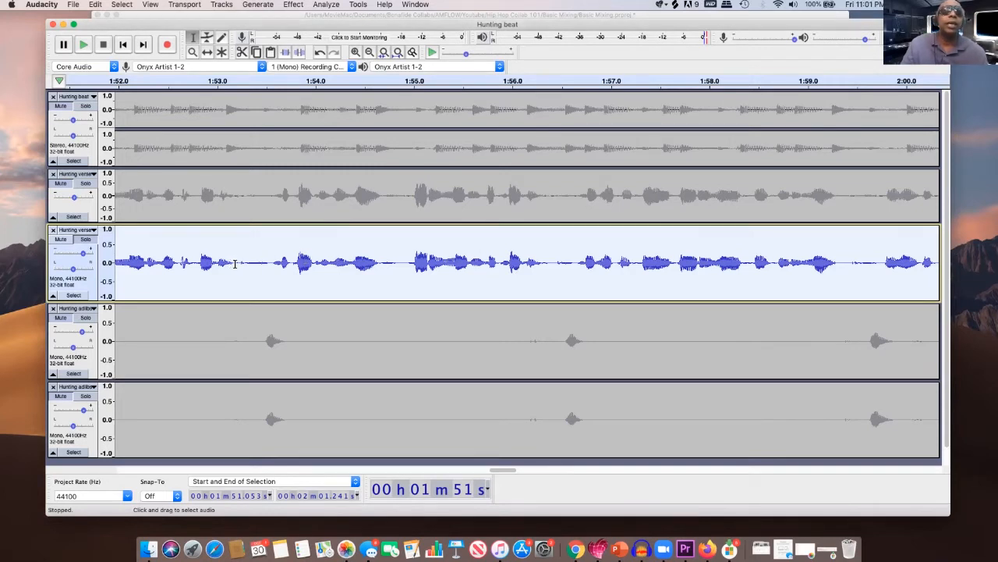
drag(239, 264, 272, 270)
key(space)
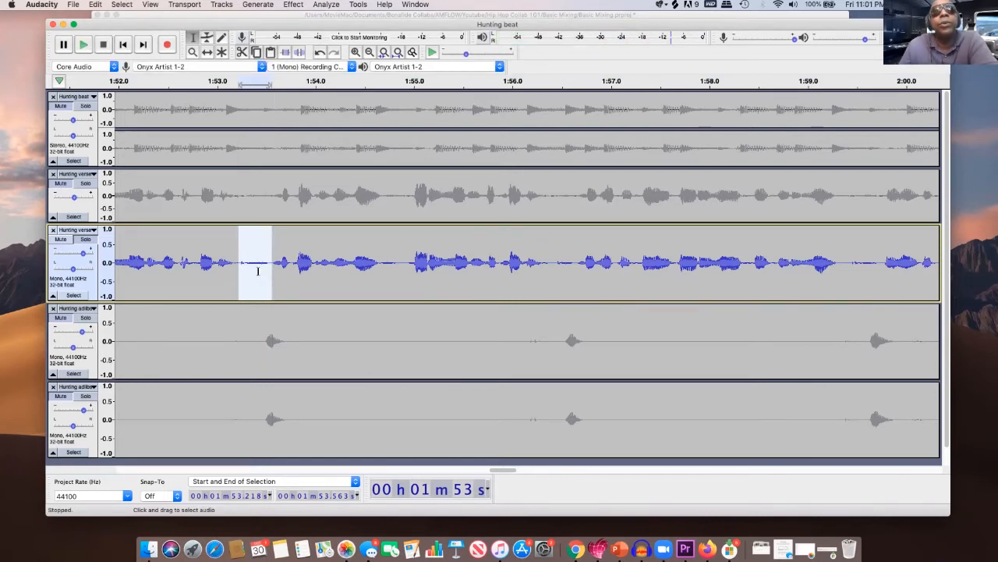
- Play the soloed verse track from about 1:52.25 to hear the gap between the words in context
click(143, 284)
key(space)
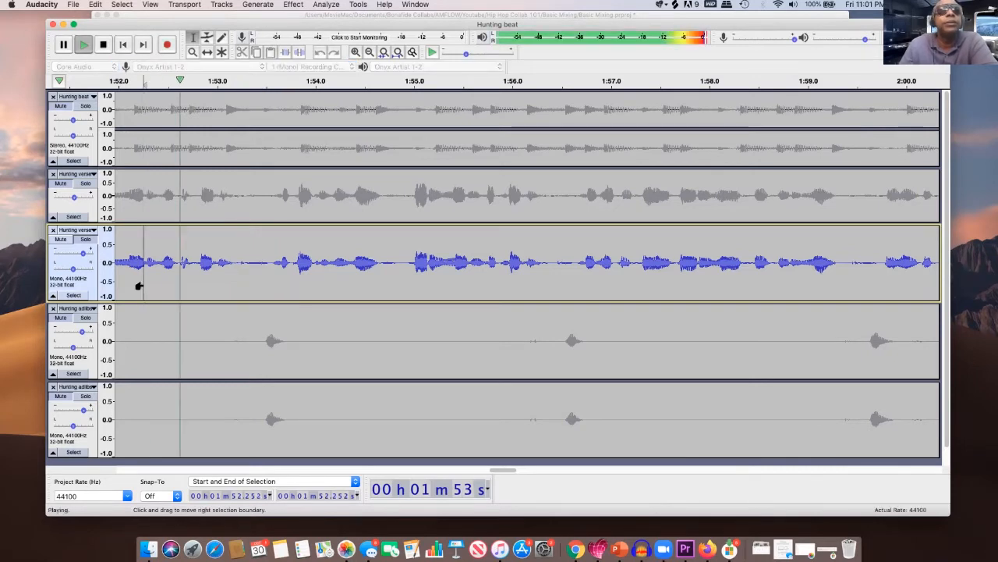
key(space)
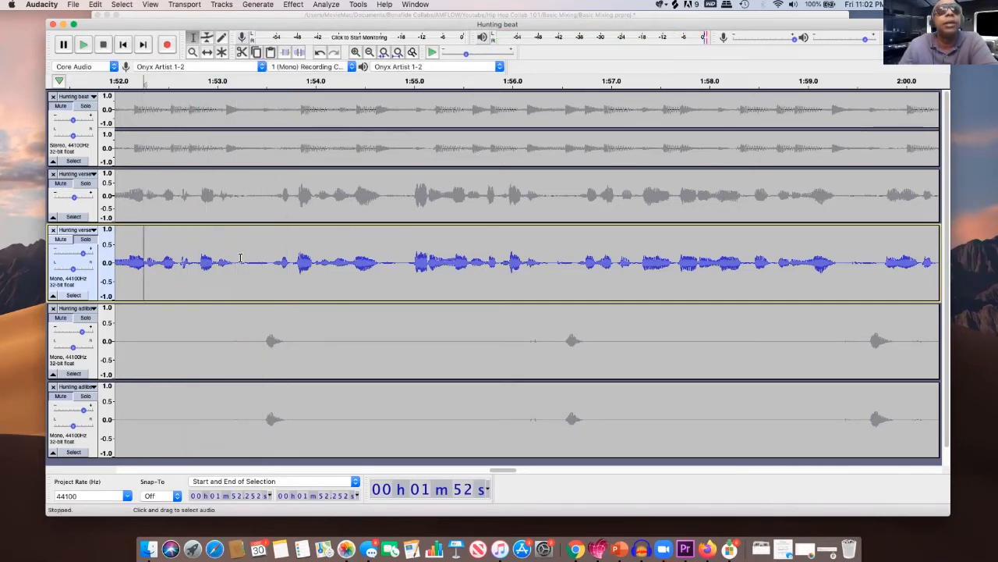
- Select the gap from about 1:53.28 to 1:53.57 in the soloed verse track and amplify it by -50 dB
drag(243, 261, 272, 263)
key(space)
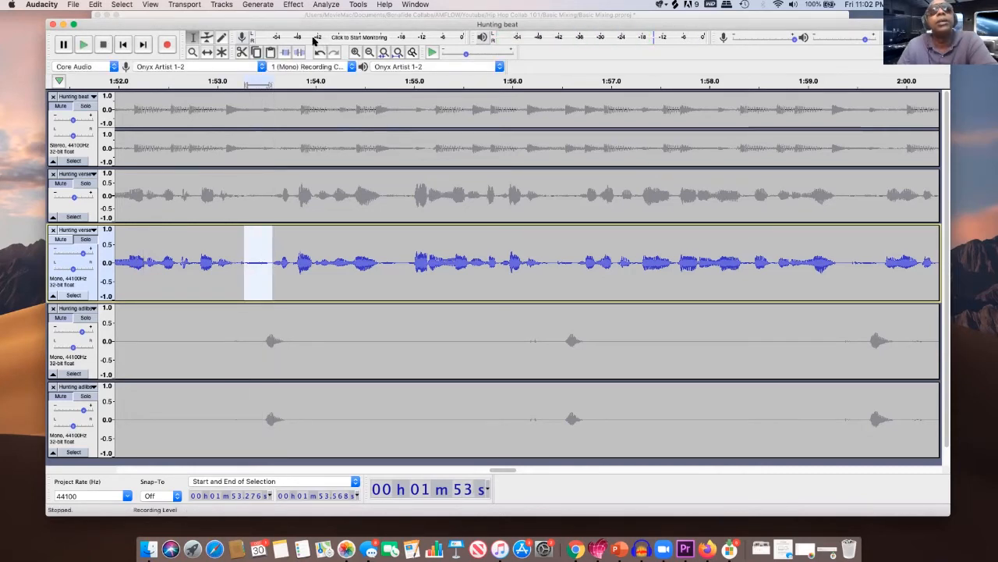
click(291, 4)
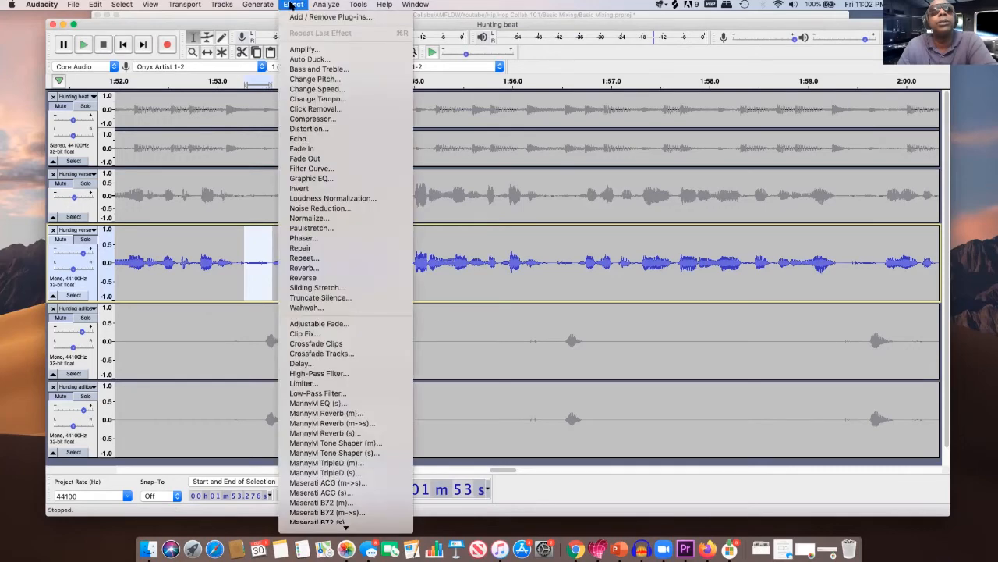
click(302, 50)
drag(579, 252, 353, 269)
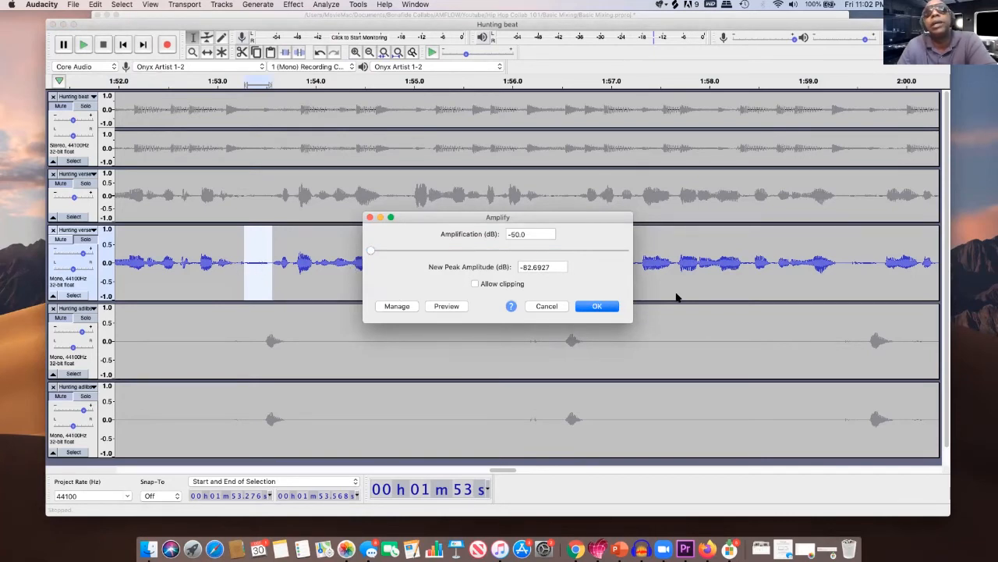
click(595, 306)
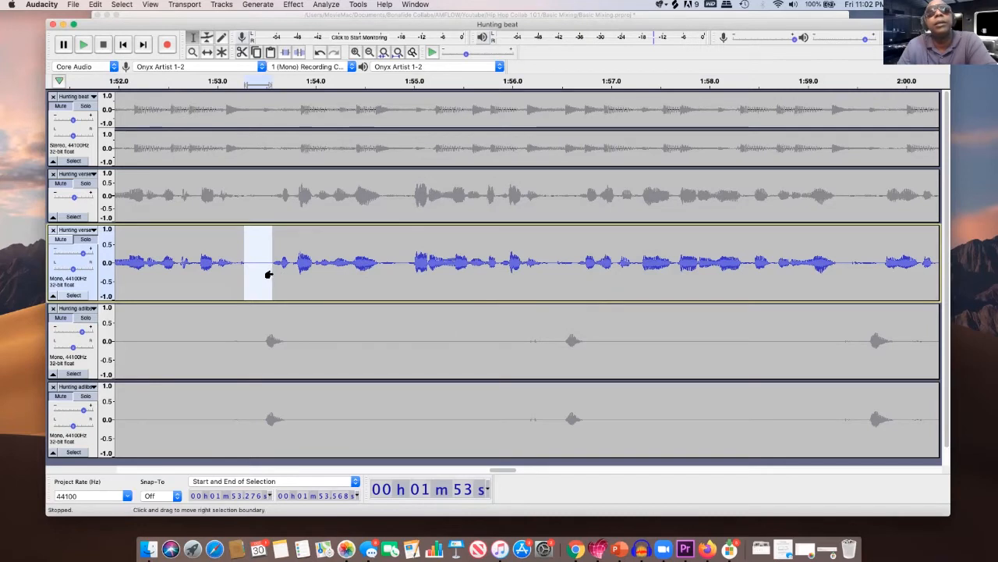
- Play the verse from about 1:52.17 through the attenuated gap to check the result
click(135, 272)
key(space)
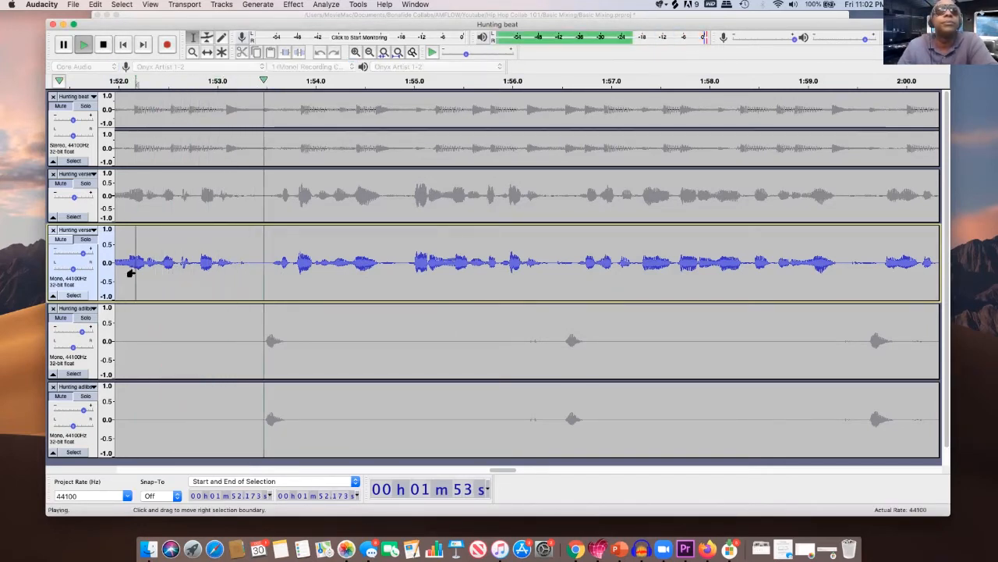
key(space)
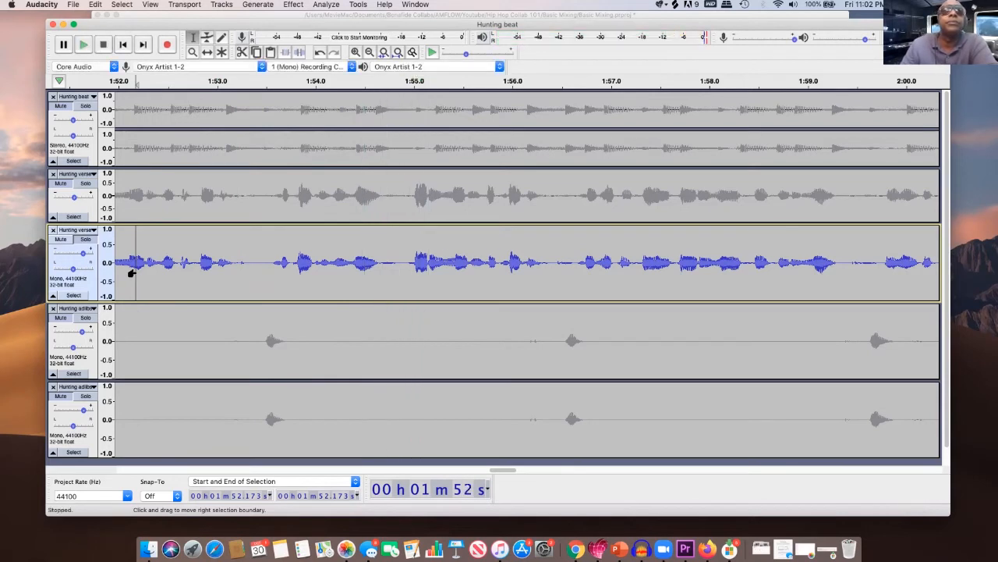
- Select the gap from about 1:54.65 to 1:54.90 in the soloed verse track, audition it and repeat the last Amplify on it
drag(381, 269, 404, 269)
key(space)
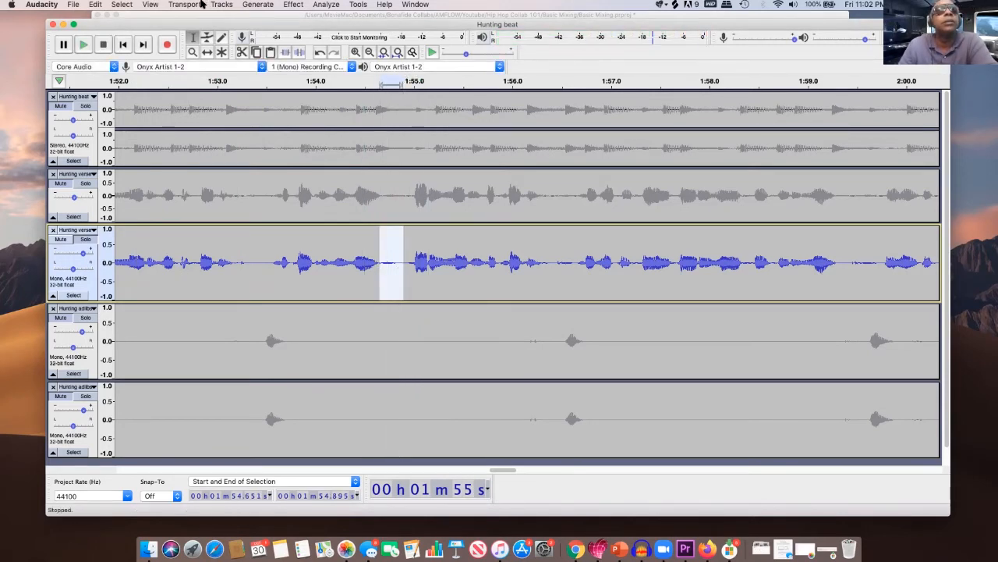
click(290, 5)
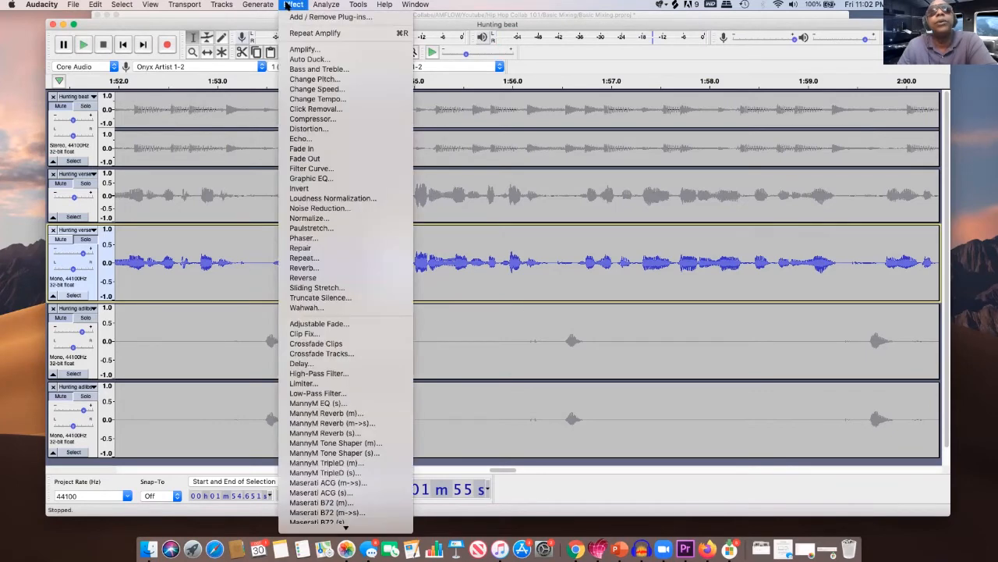
click(308, 33)
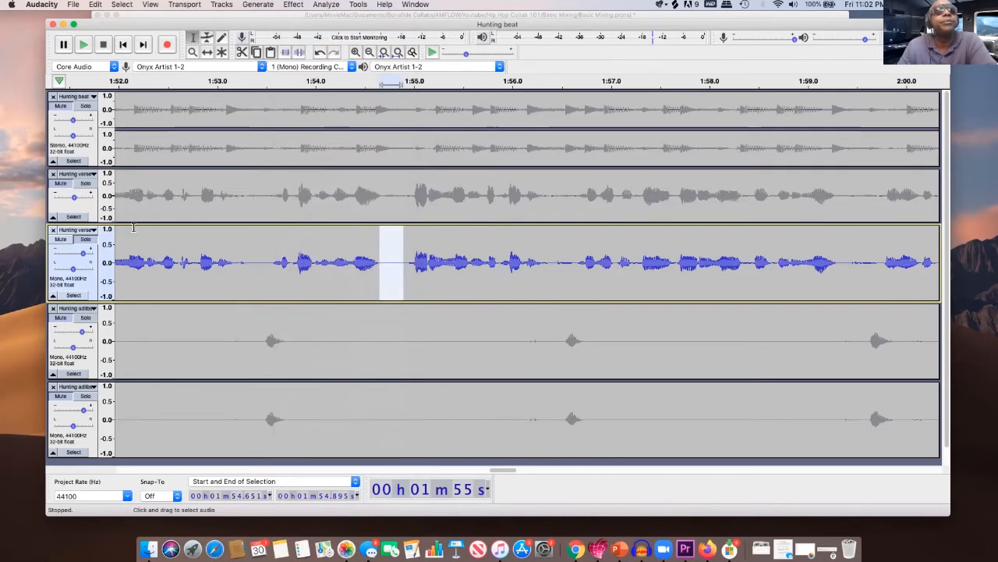
- Play the soloed verse from about 1:52.26 past 1:55 to check the attenuated gaps in context
click(144, 264)
key(space)
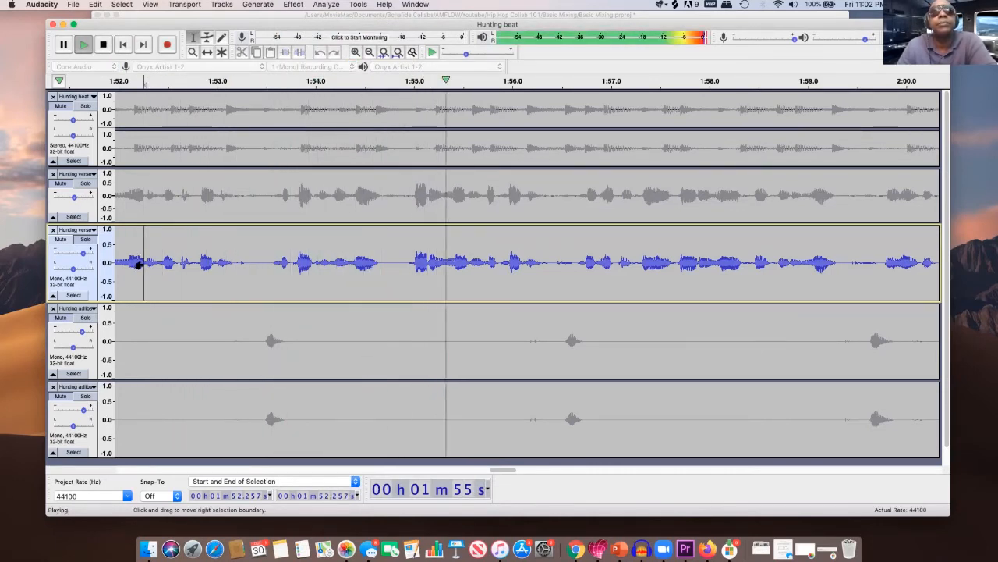
key(space)
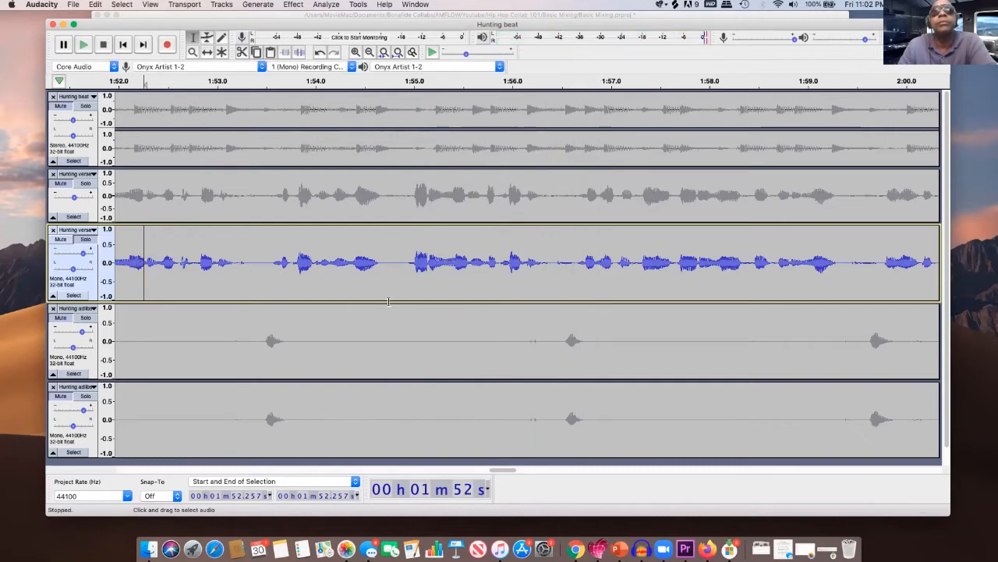
- Select and audition the gap from about 1:56.42 to 1:56.64 in the soloed verse track, and repeat the last Amplify on it
drag(553, 263, 575, 267)
key(space)
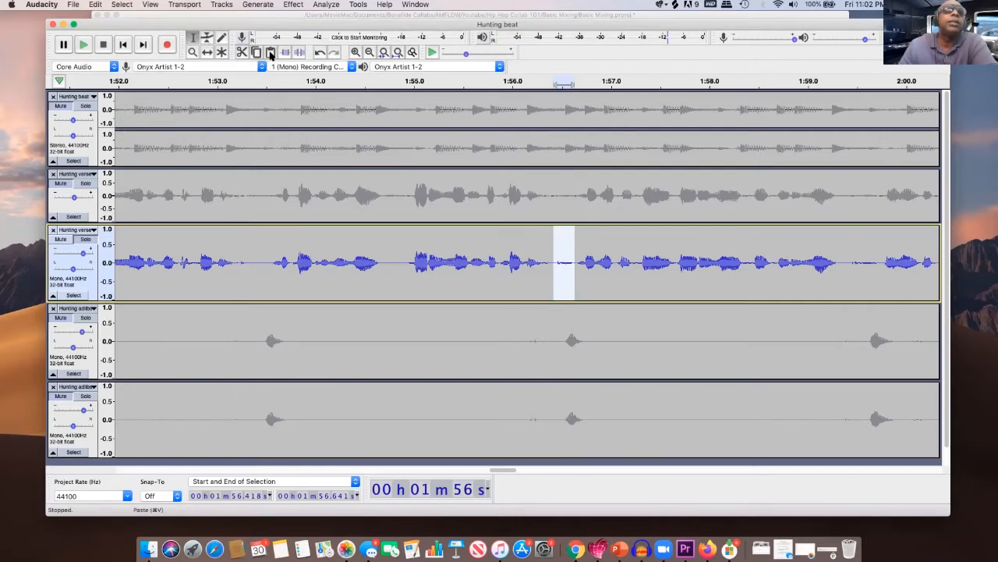
click(298, 6)
click(308, 34)
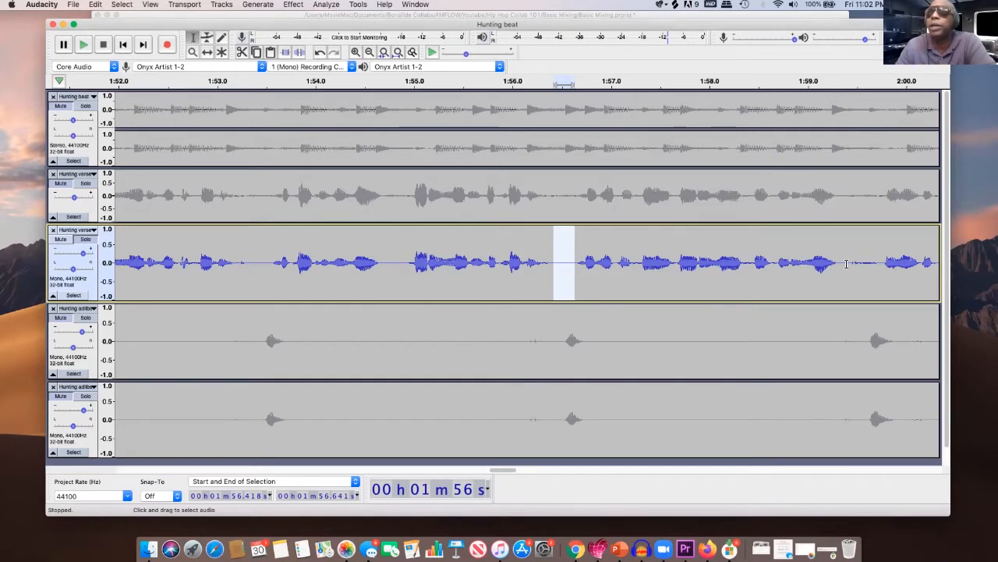
- Select the gap from about 1:59.40 to 1:59.73 in the soloed verse track and audition it looped
drag(847, 266, 880, 271)
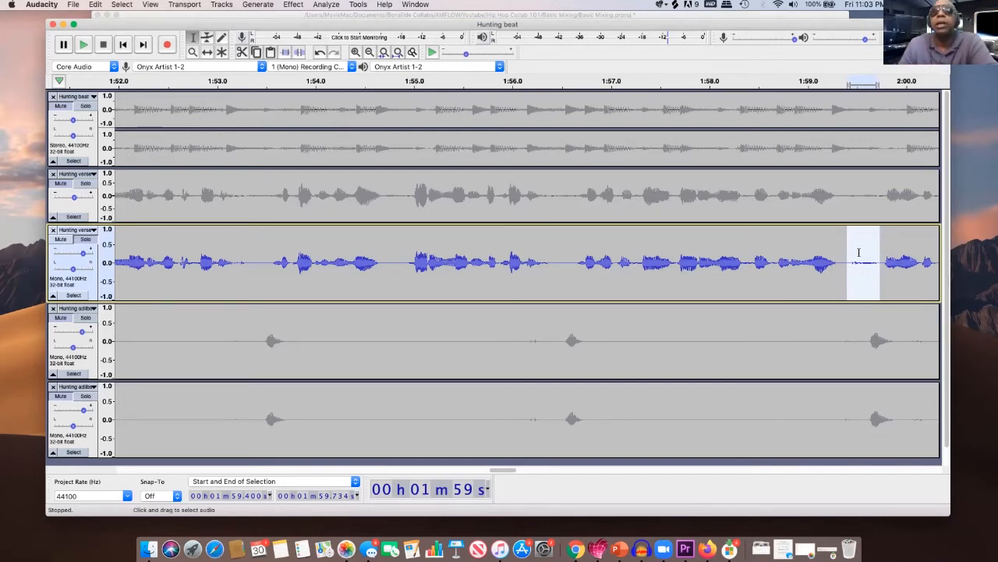
key(shift+space)
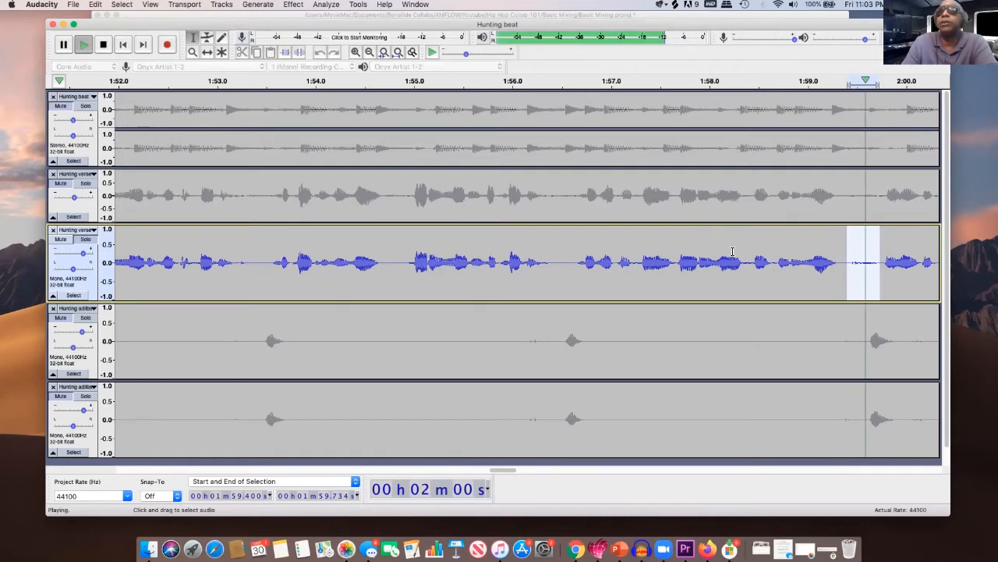
key(space)
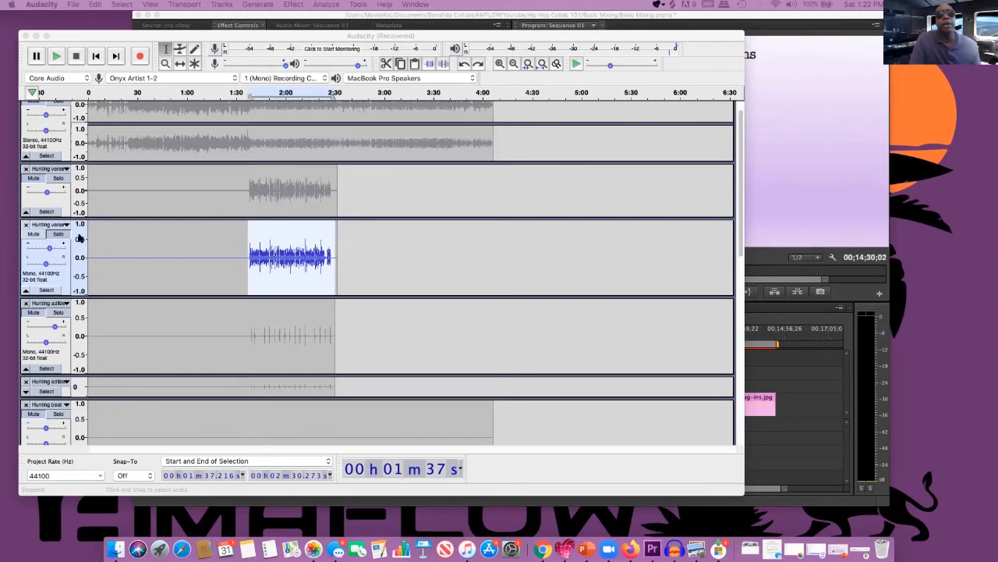
- Audition the selected verse section from about 1:37 to 2:30 and open the Graphic EQ effect for it
click(59, 57)
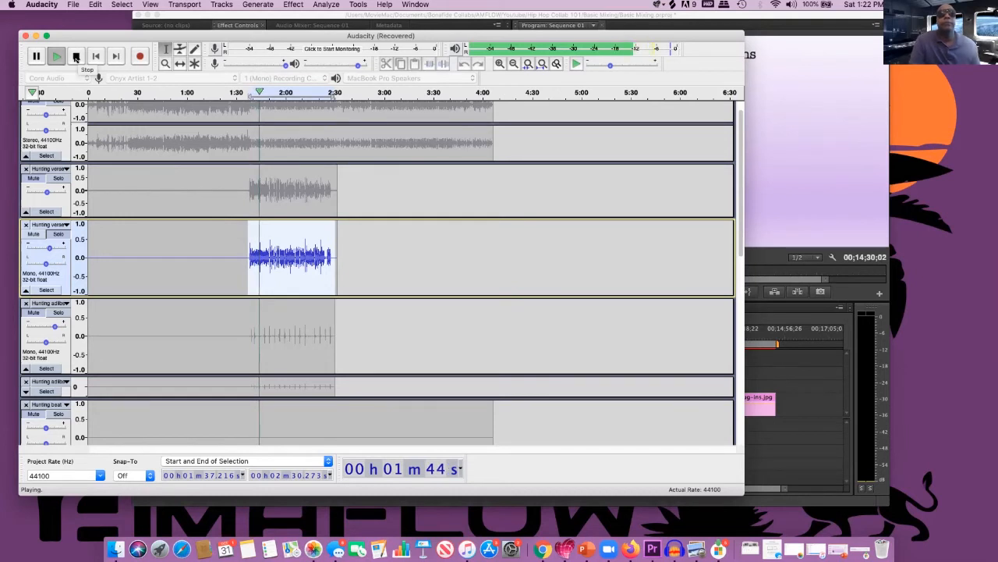
click(76, 57)
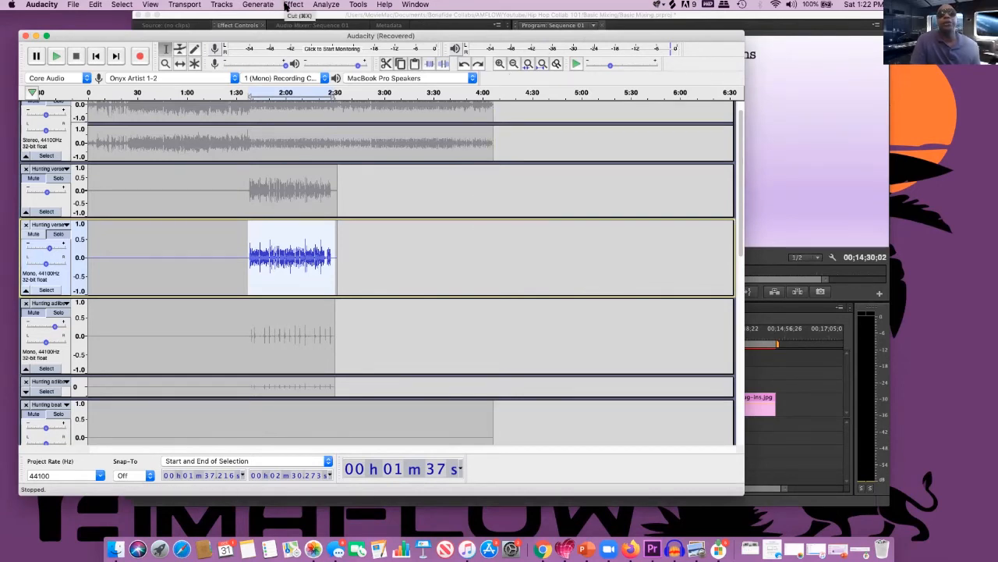
click(291, 5)
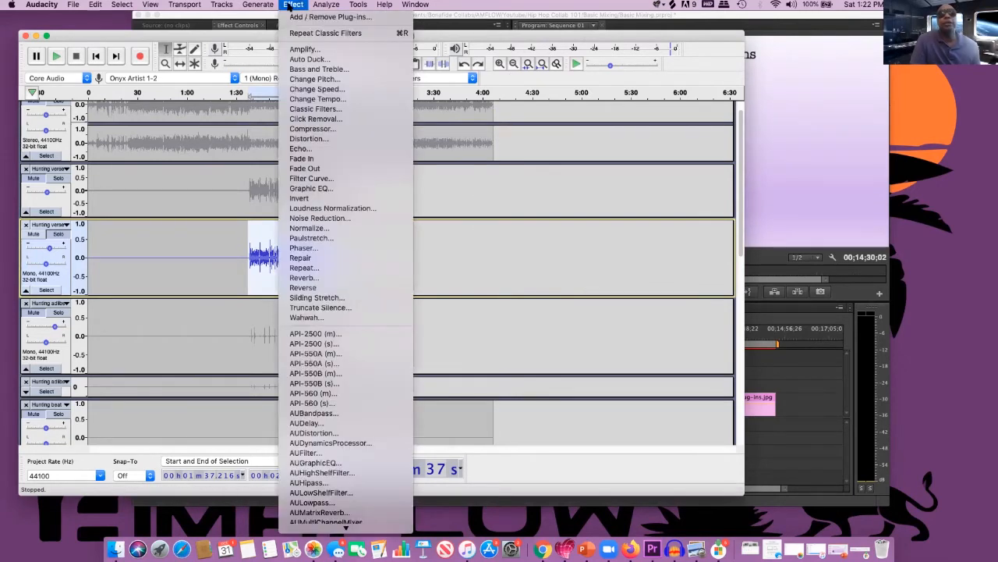
click(330, 190)
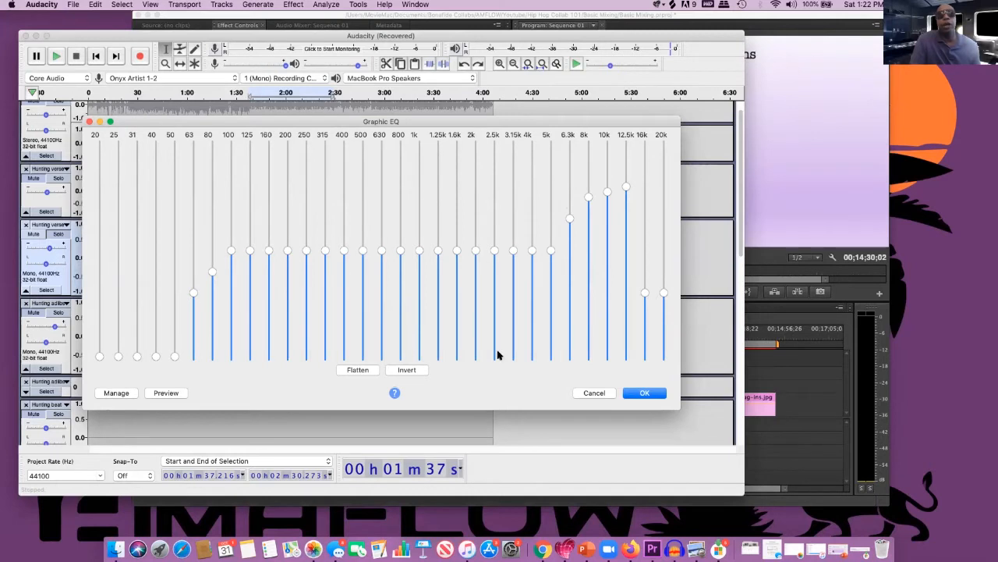
- Flatten the Graphic EQ curve and raise every band from 5k to 20k to its maximum
click(358, 369)
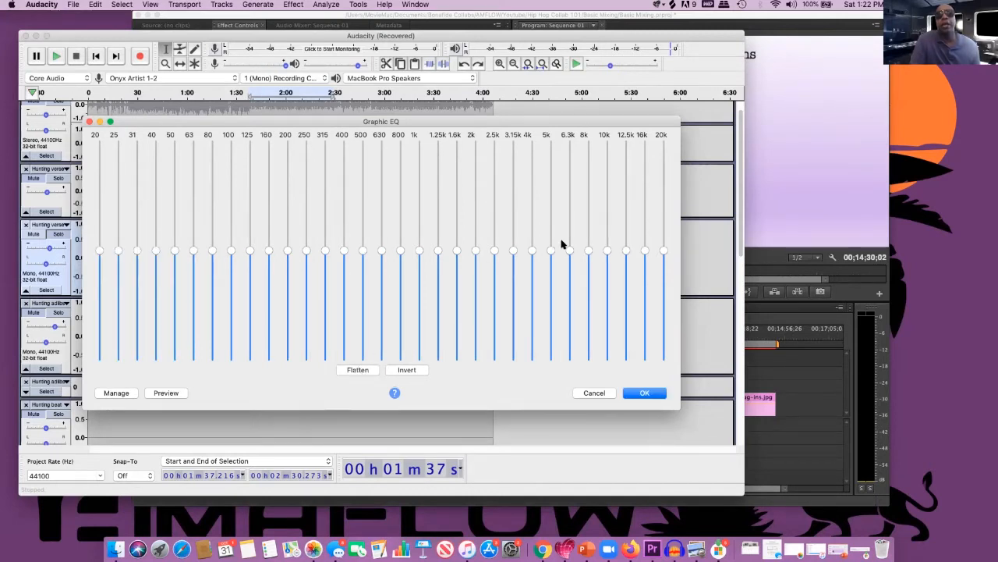
drag(550, 252, 551, 145)
drag(569, 251, 568, 31)
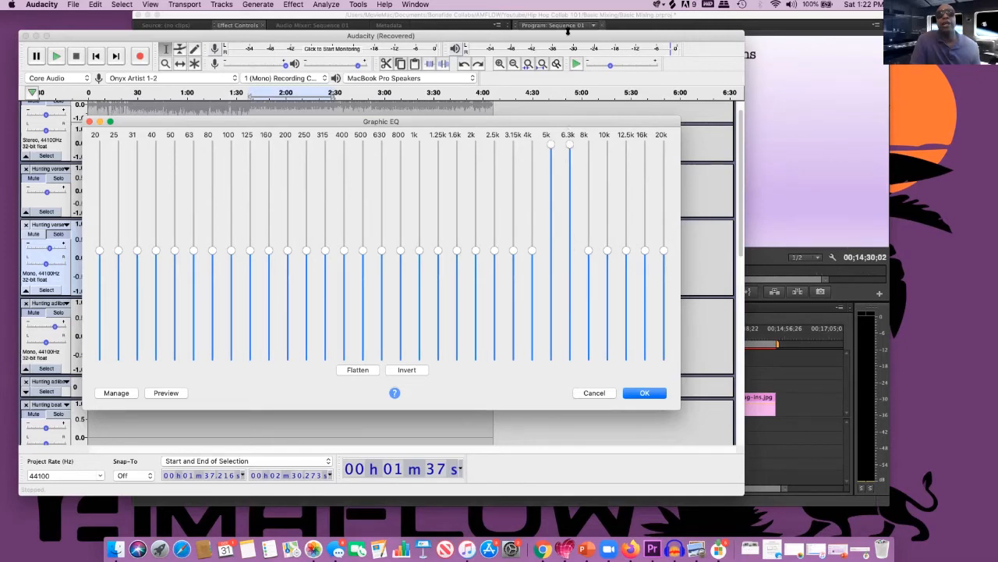
drag(589, 250, 589, 7)
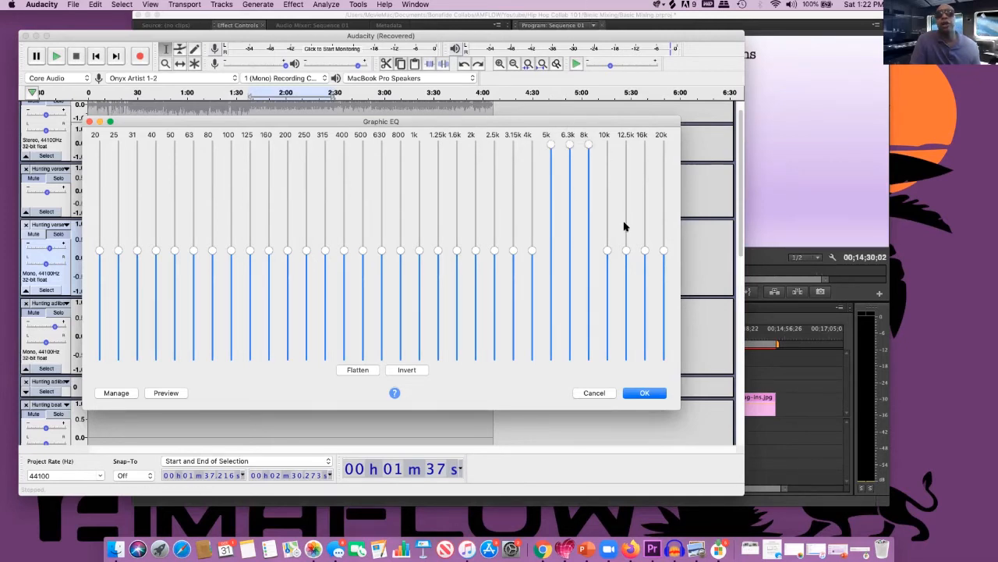
drag(608, 250, 615, 85)
drag(627, 251, 650, 97)
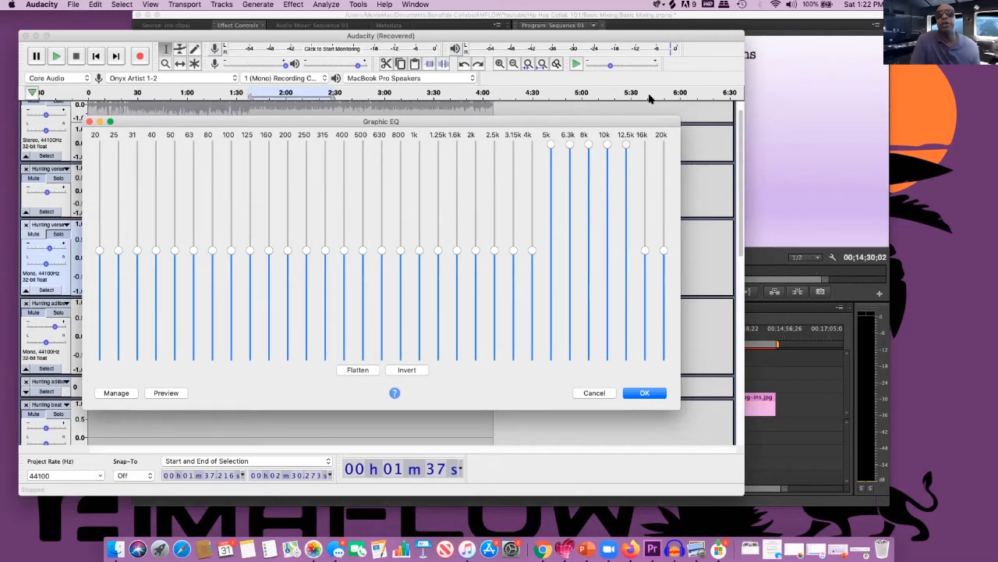
drag(646, 251, 648, 100)
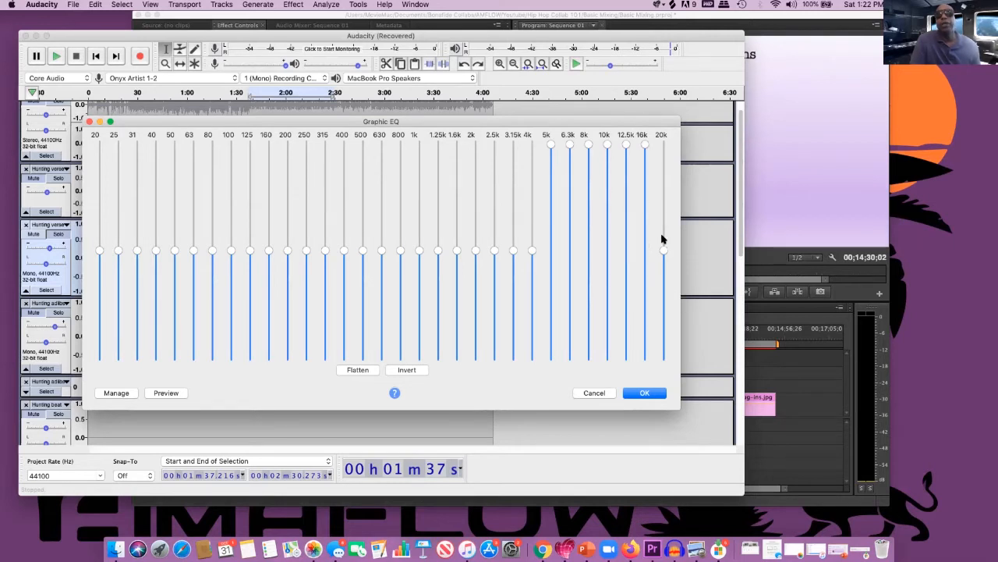
drag(664, 251, 664, 144)
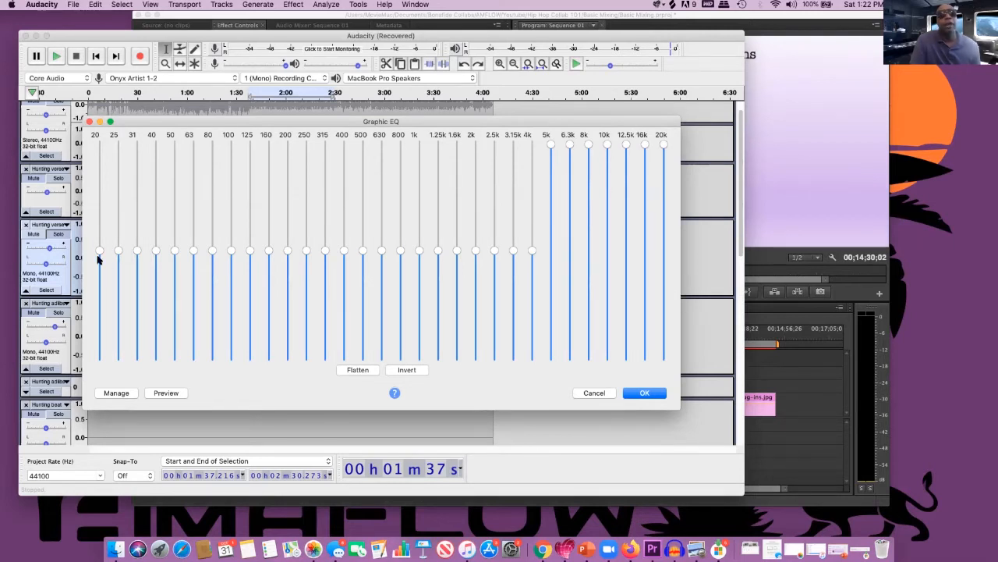
- Lower the Graphic EQ bands from 20 to 50 Hz to their minimum and preview the result
drag(99, 250, 99, 357)
drag(118, 251, 118, 358)
drag(136, 250, 145, 416)
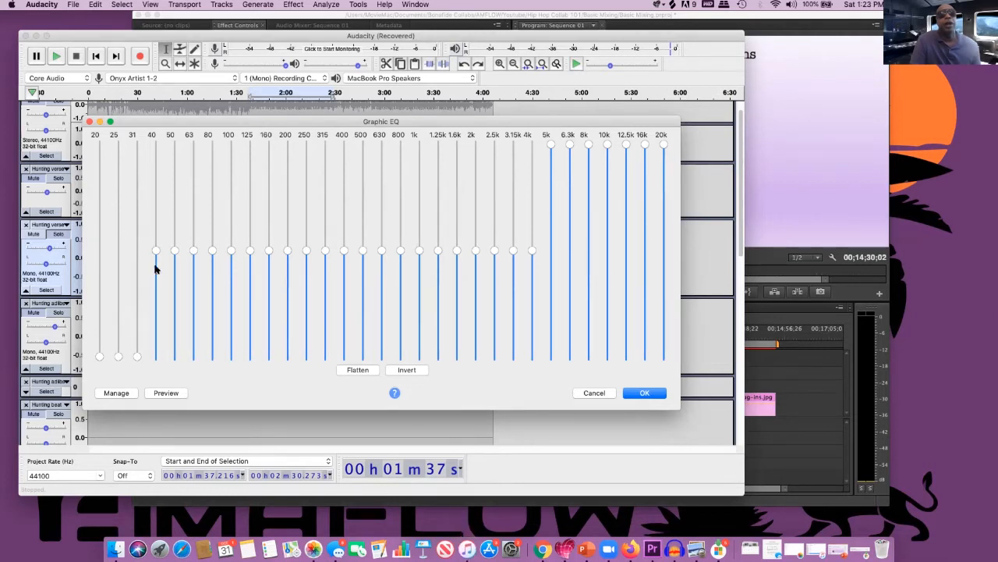
drag(155, 252, 156, 359)
drag(174, 252, 180, 380)
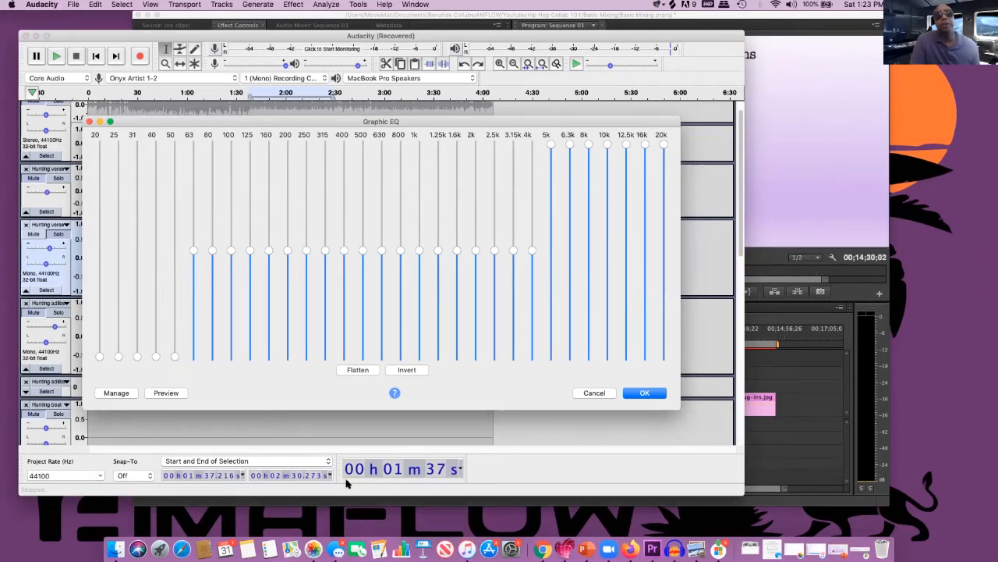
click(168, 394)
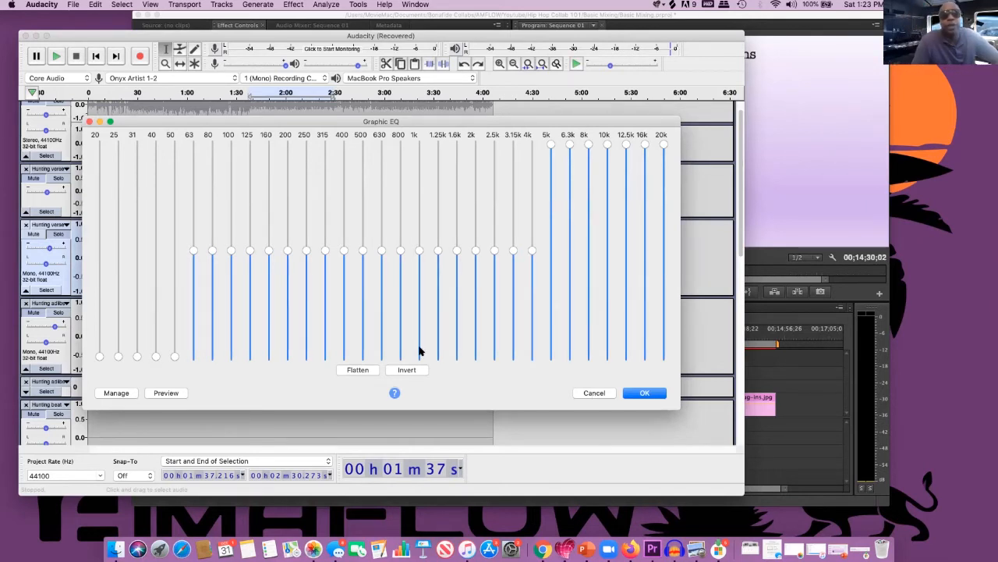
- Flatten the Graphic EQ curve, load the user preset Dirty Redd and apply it to the selected verse
click(356, 371)
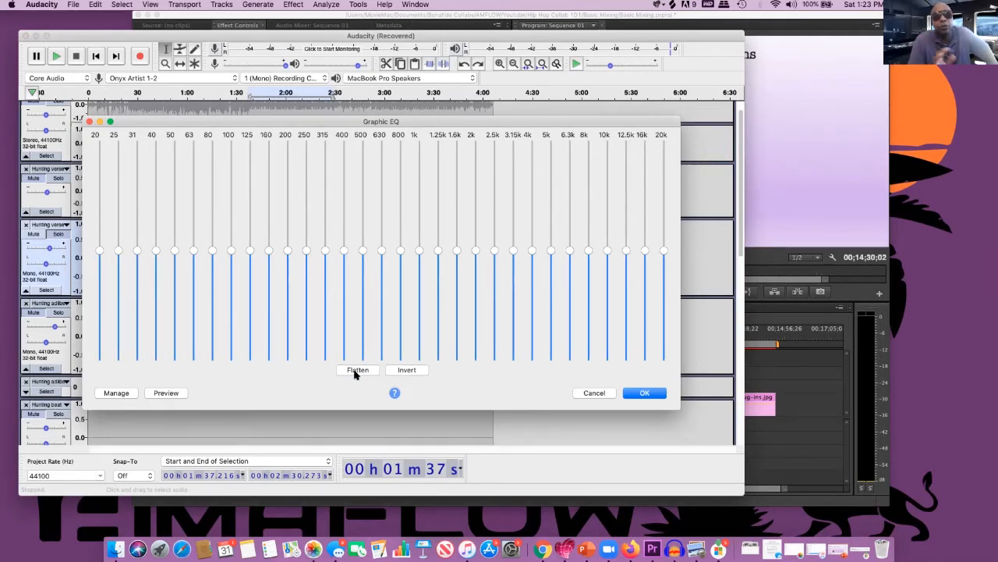
click(121, 393)
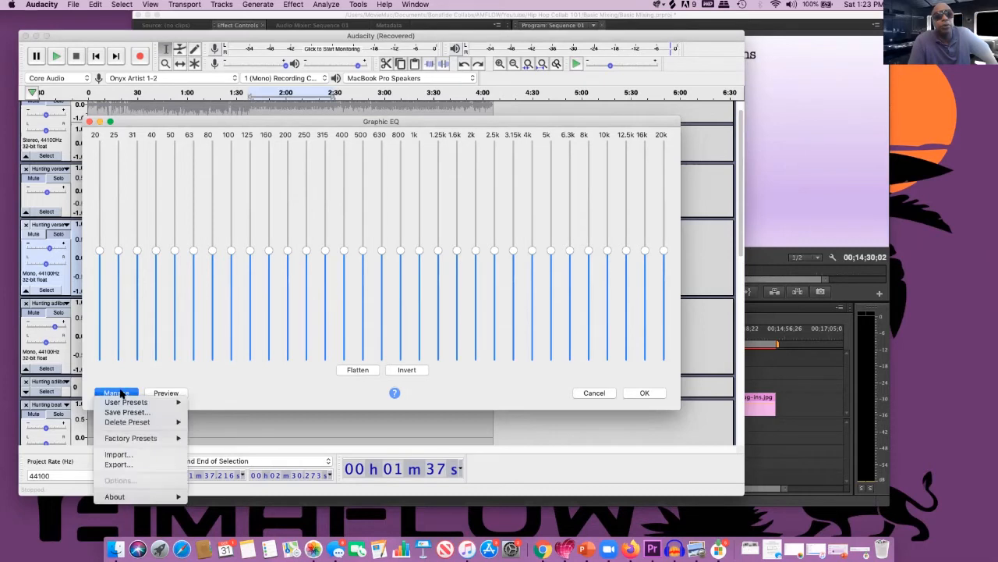
mouse_move(121, 402)
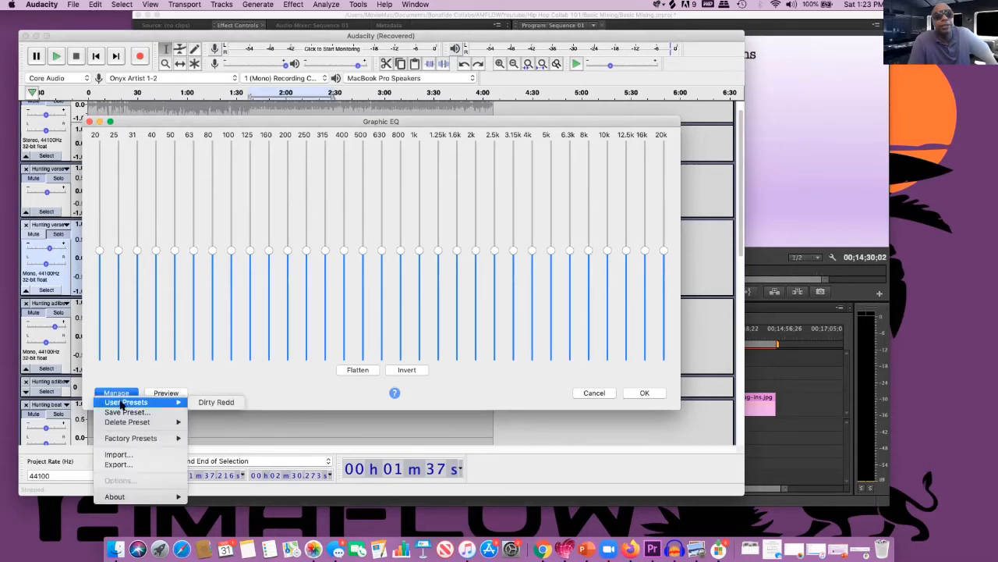
click(219, 403)
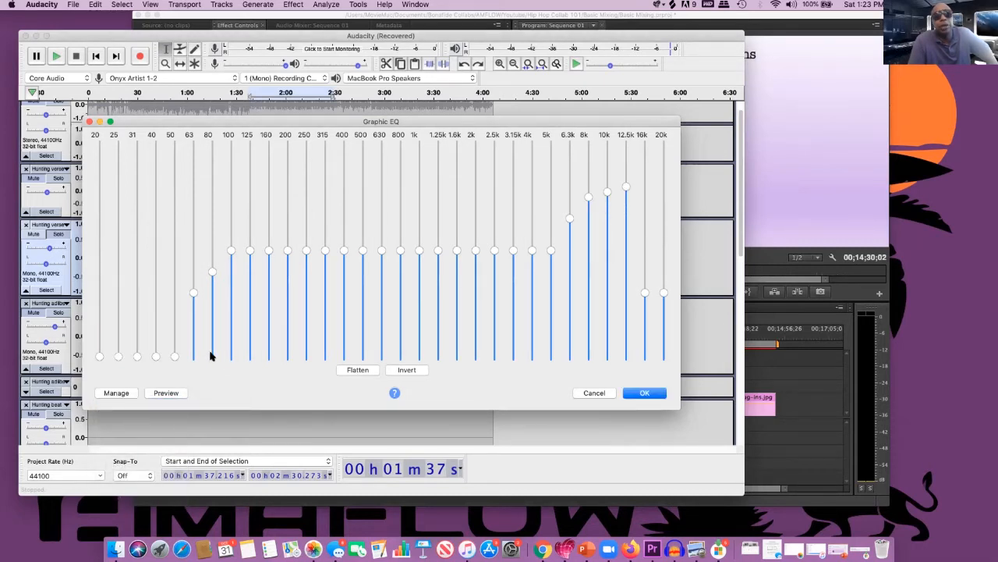
mouse_move(628, 273)
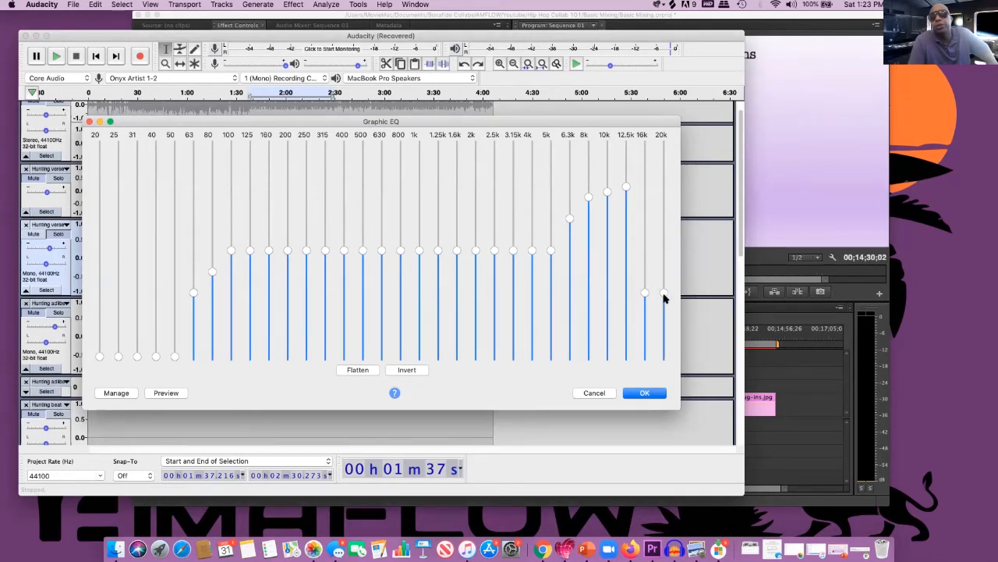
mouse_move(656, 297)
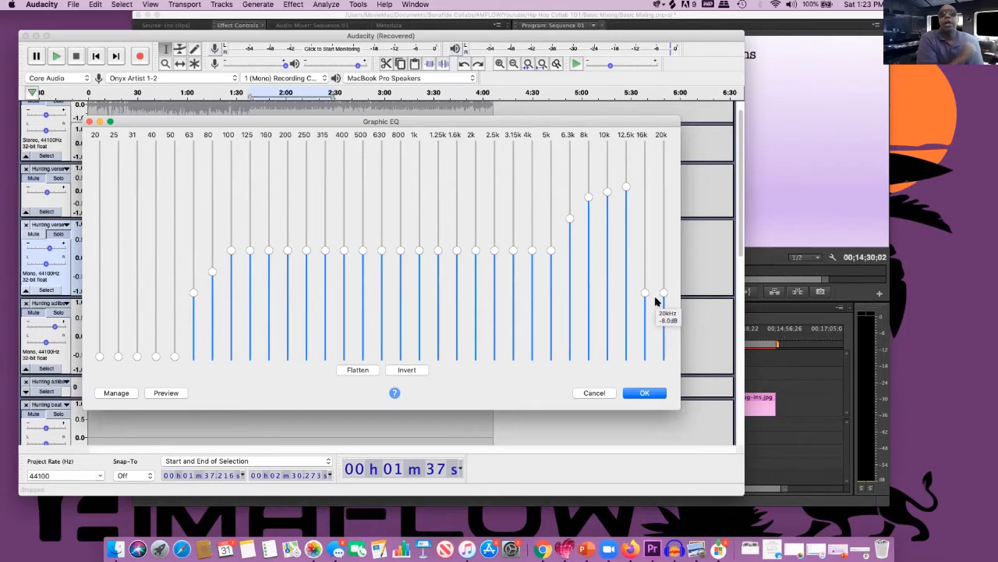
mouse_move(627, 196)
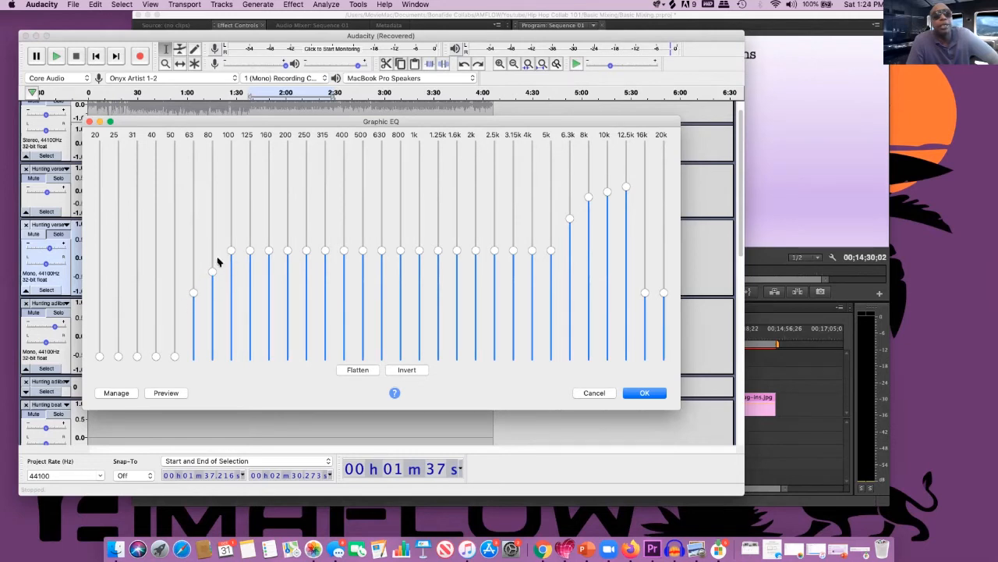
mouse_move(195, 296)
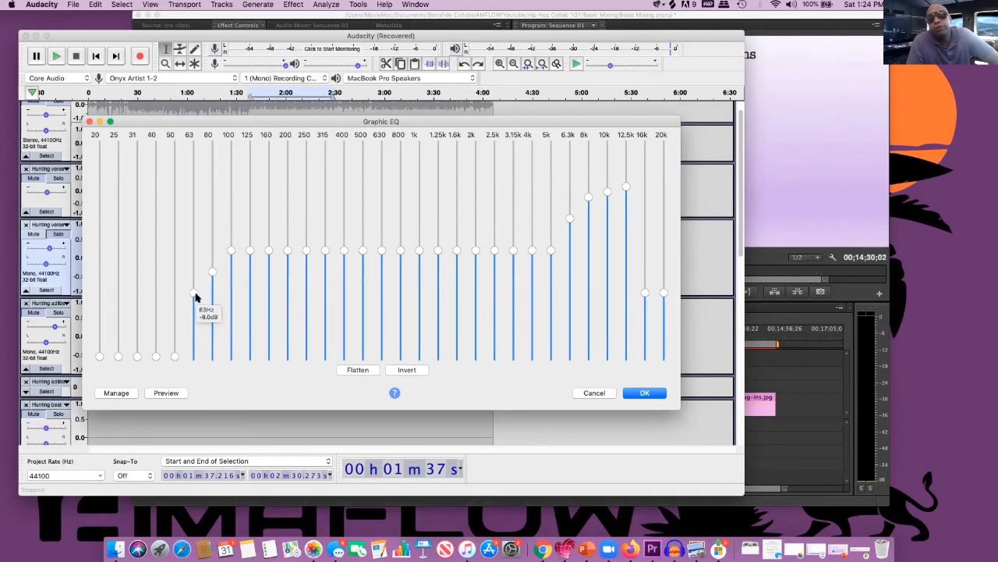
click(645, 393)
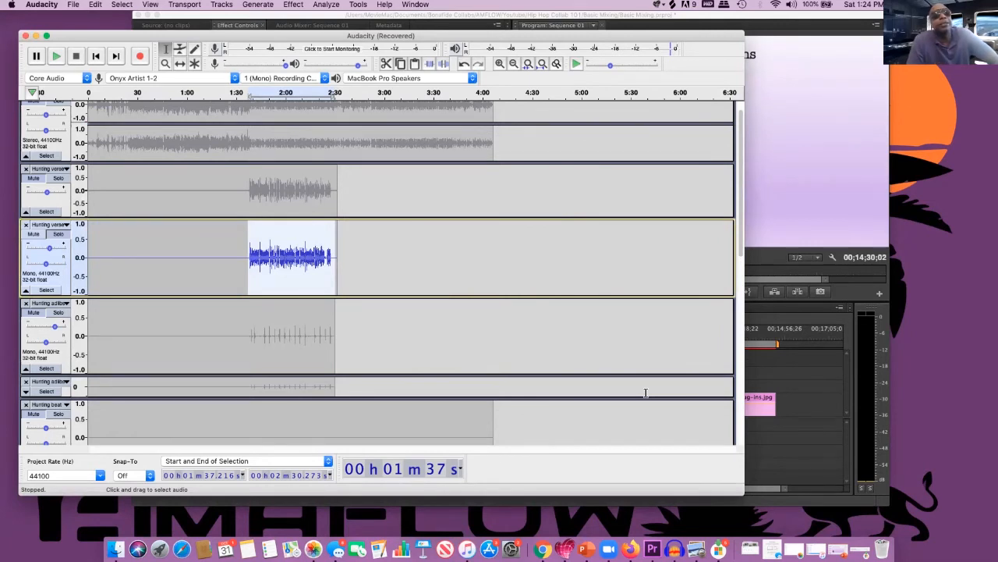
- Check the Bass and Treble effect's settings, close it without applying, and audition the selected verse
click(222, 4)
mouse_move(256, 5)
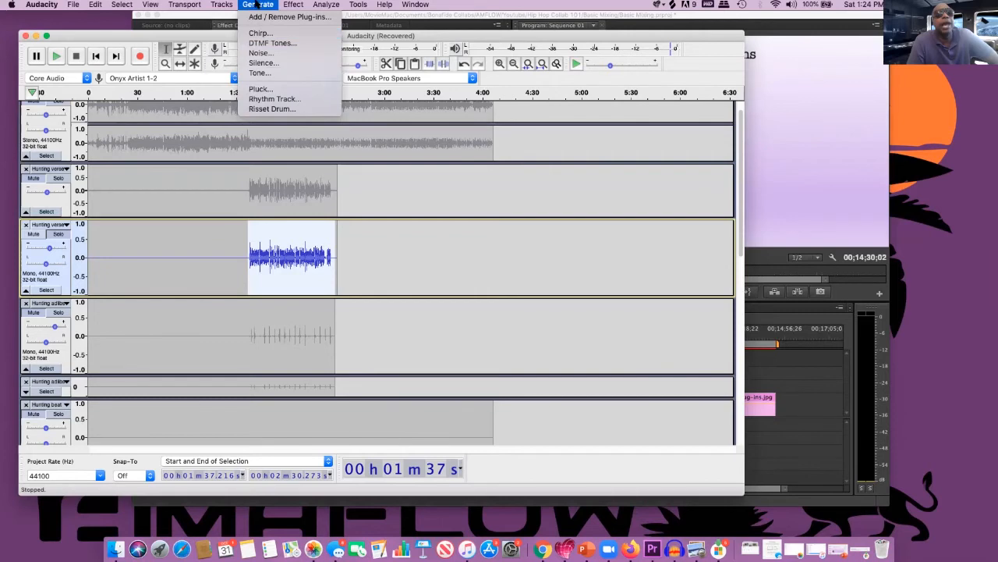
mouse_move(290, 6)
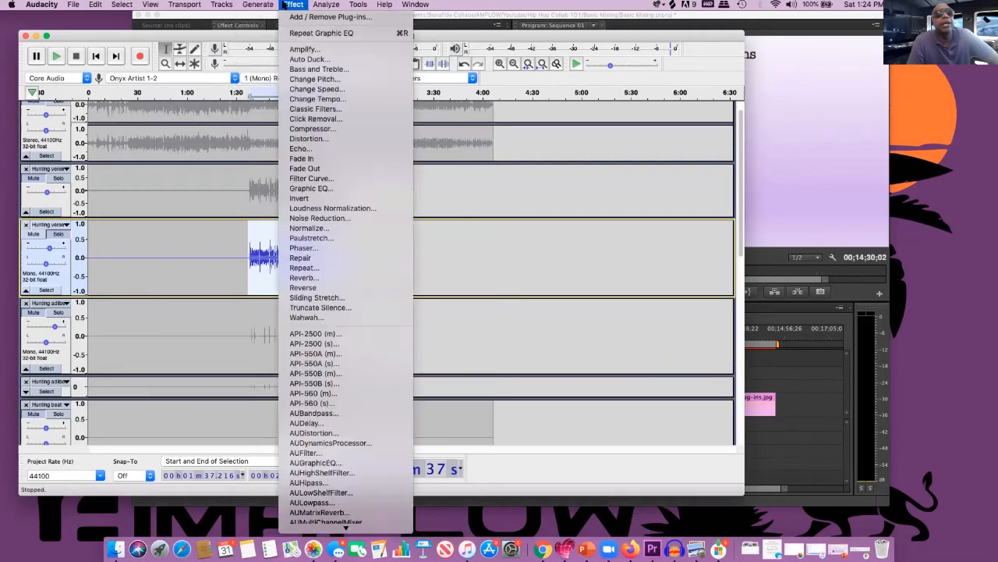
click(320, 69)
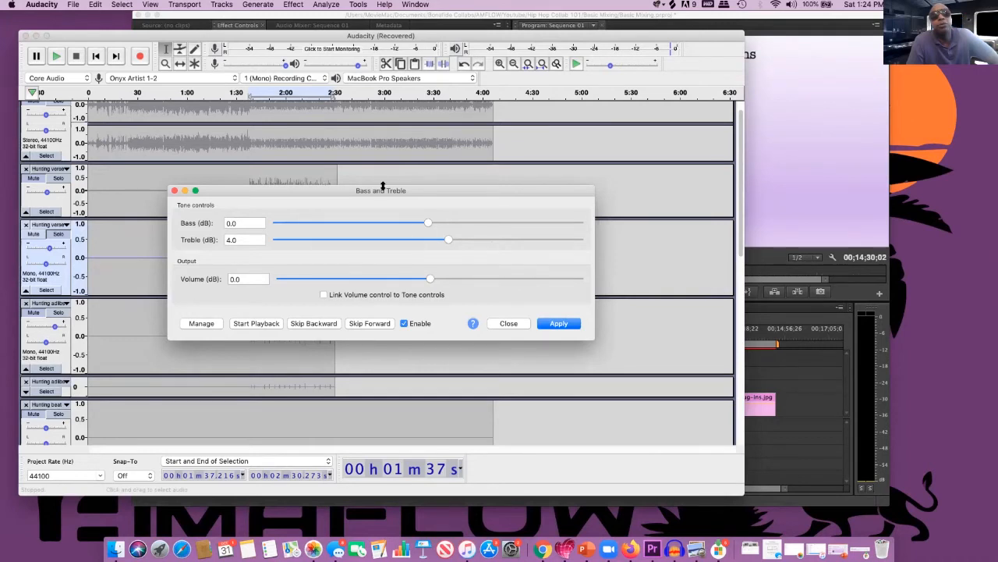
click(511, 323)
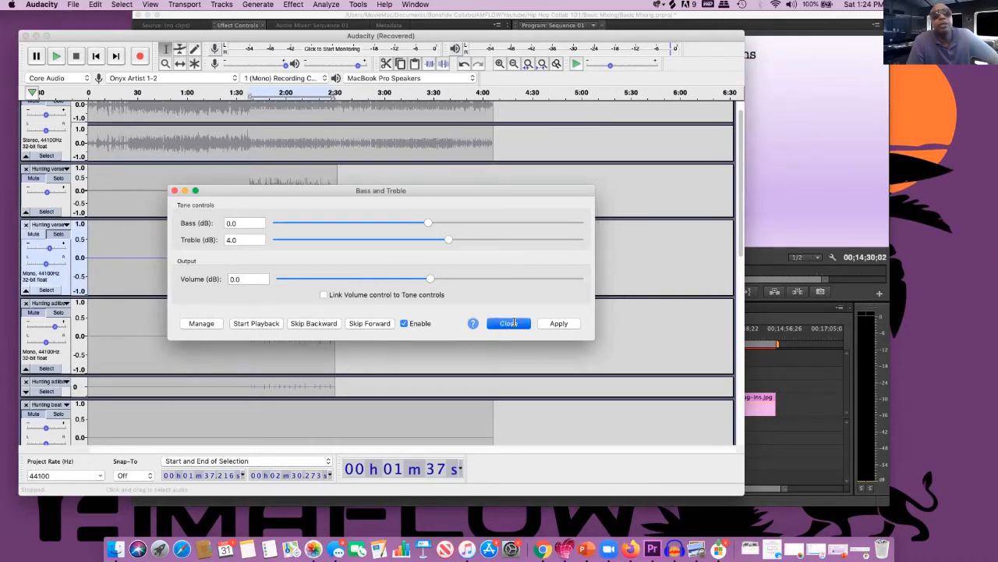
key(space)
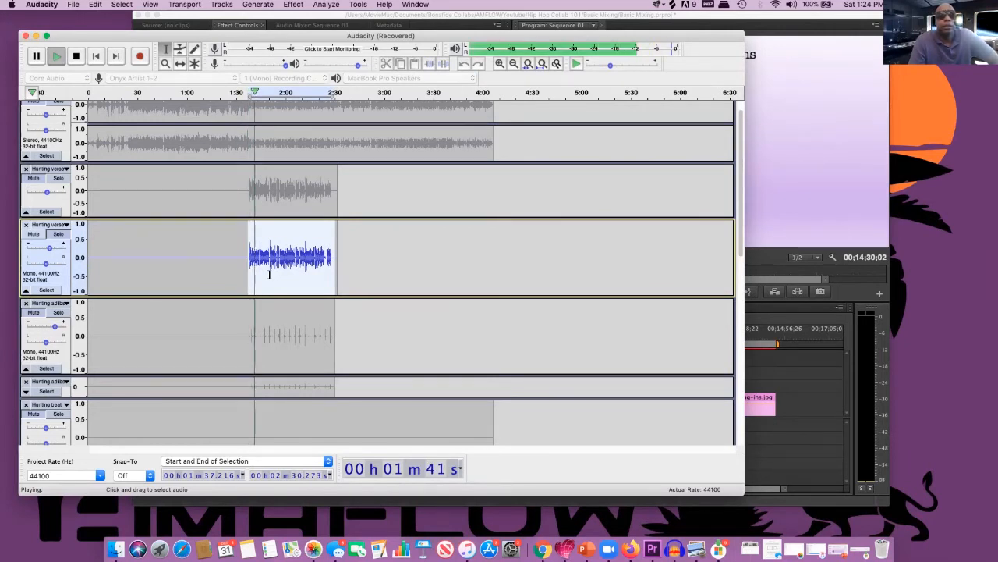
key(space)
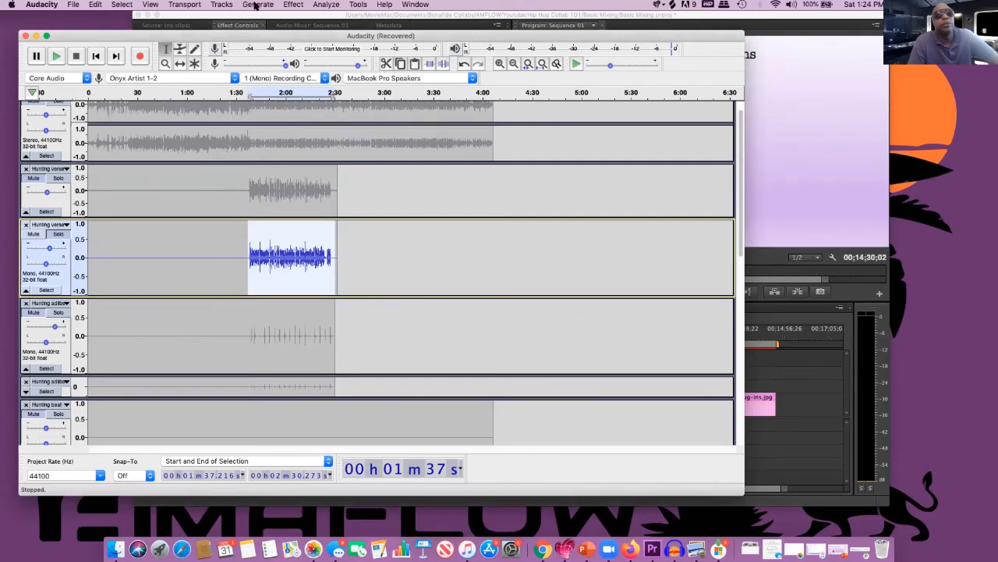
- Apply Bass and Treble to the selected verse with bass 0 dB, treble 4 dB and volume 0 dB, and audition it
click(293, 4)
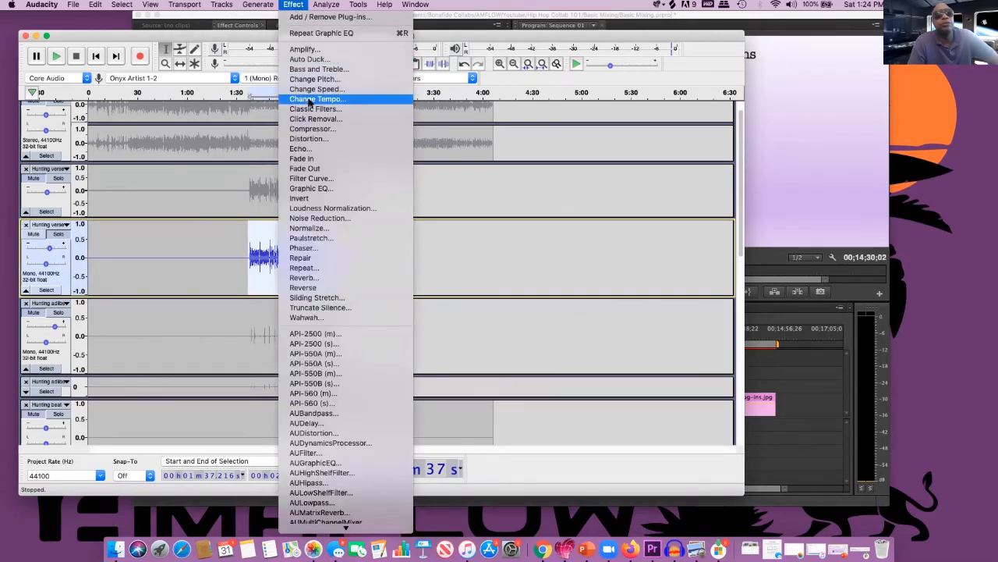
click(319, 68)
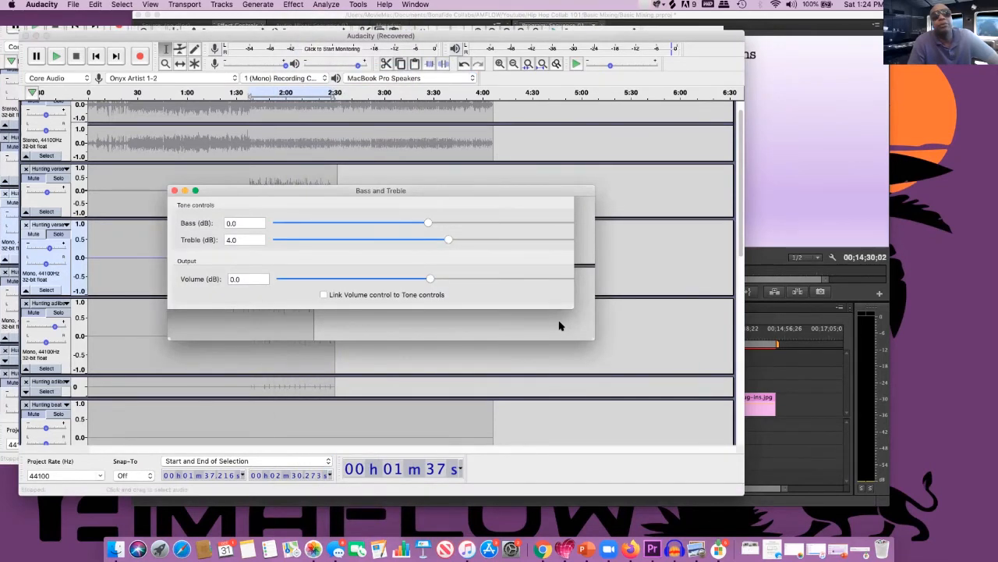
click(559, 323)
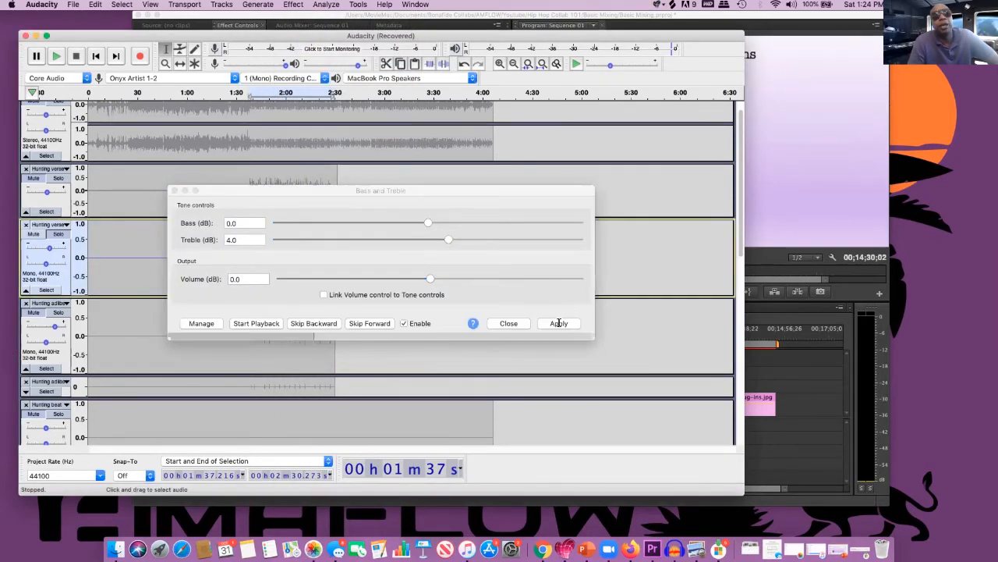
click(173, 190)
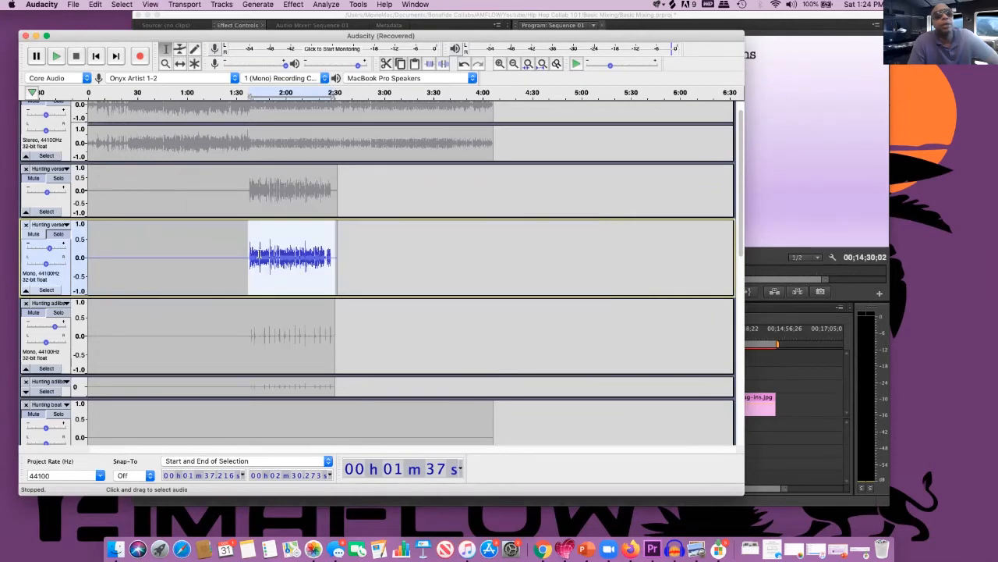
key(space)
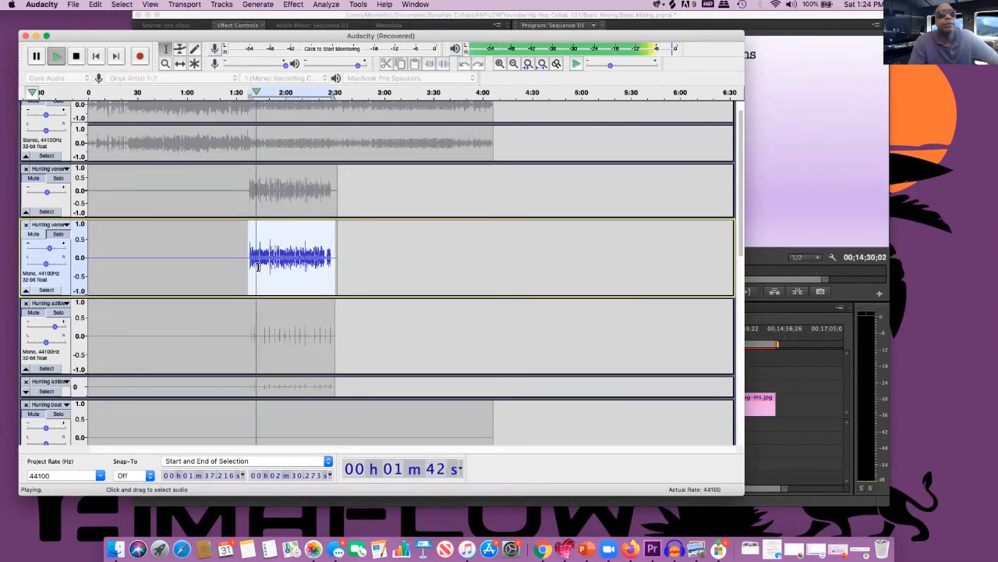
key(space)
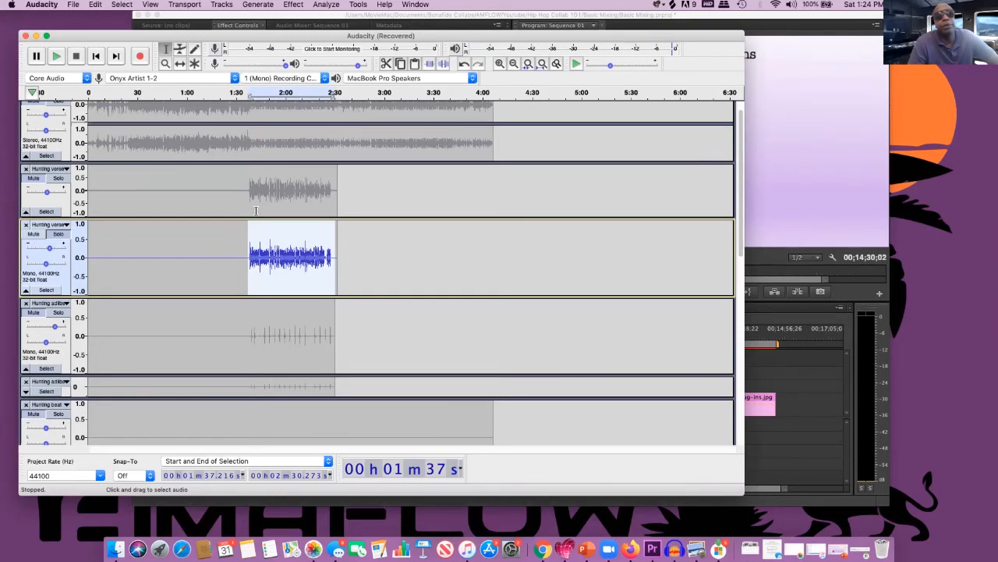
- Select the vocal in the upper verse track from about 1:36 to 2:29 and solo that track
drag(245, 192, 333, 199)
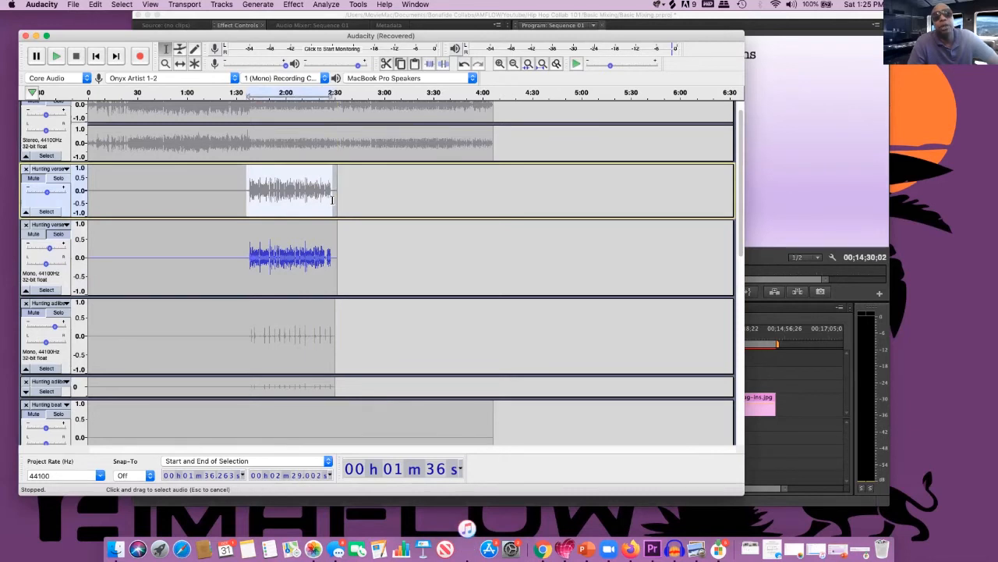
click(54, 180)
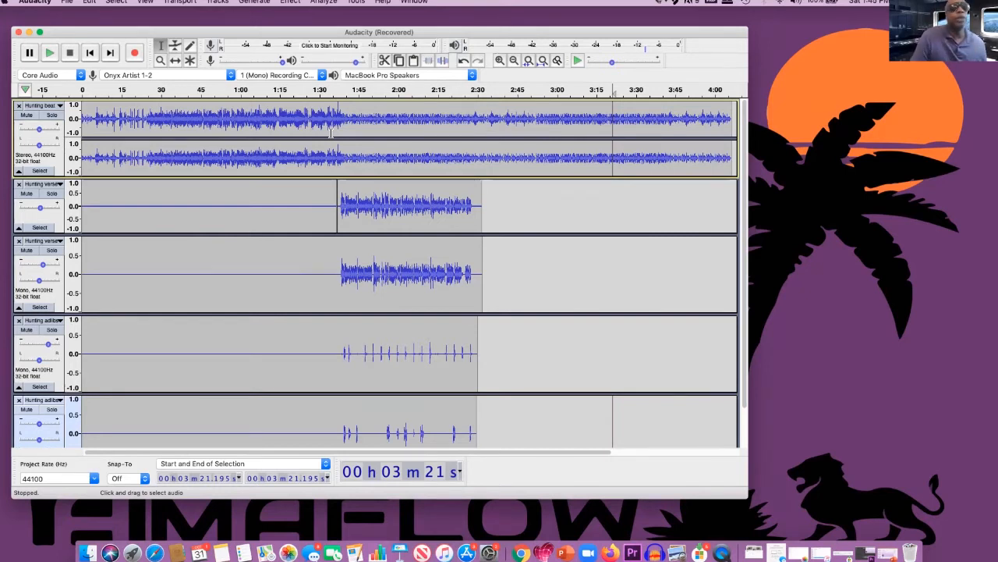
- Solo the Hunting beat track and play part of it back to check its level
click(52, 116)
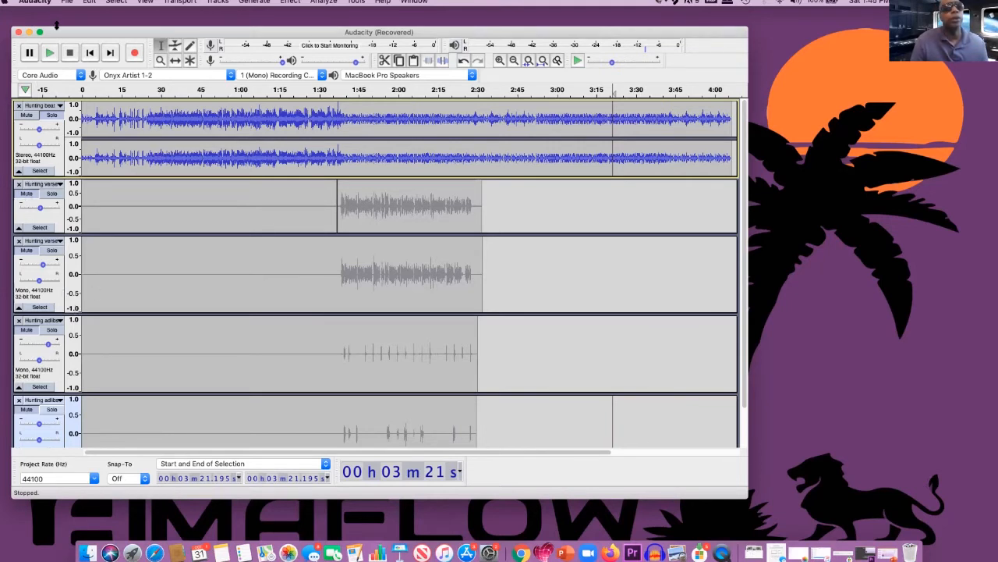
click(48, 53)
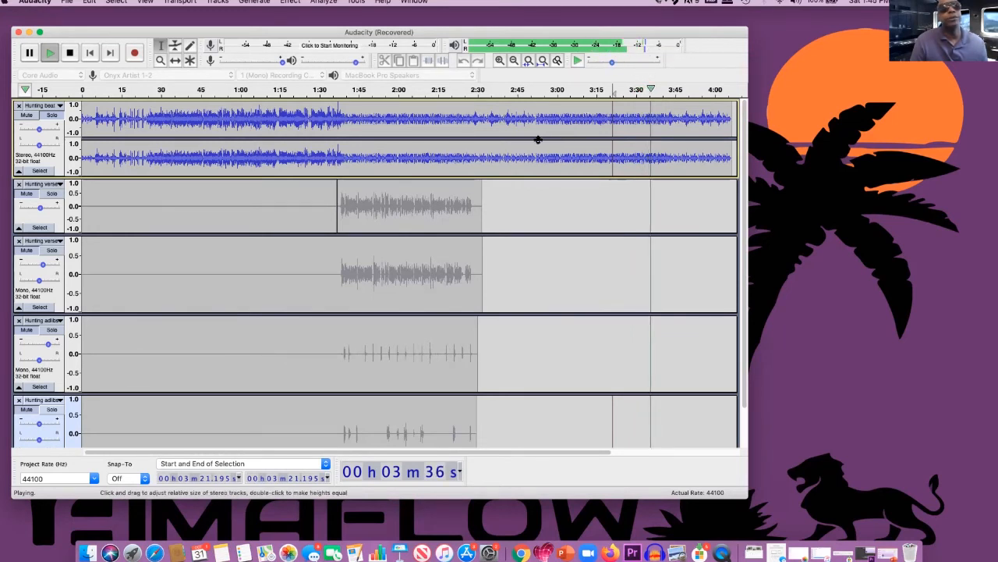
click(69, 53)
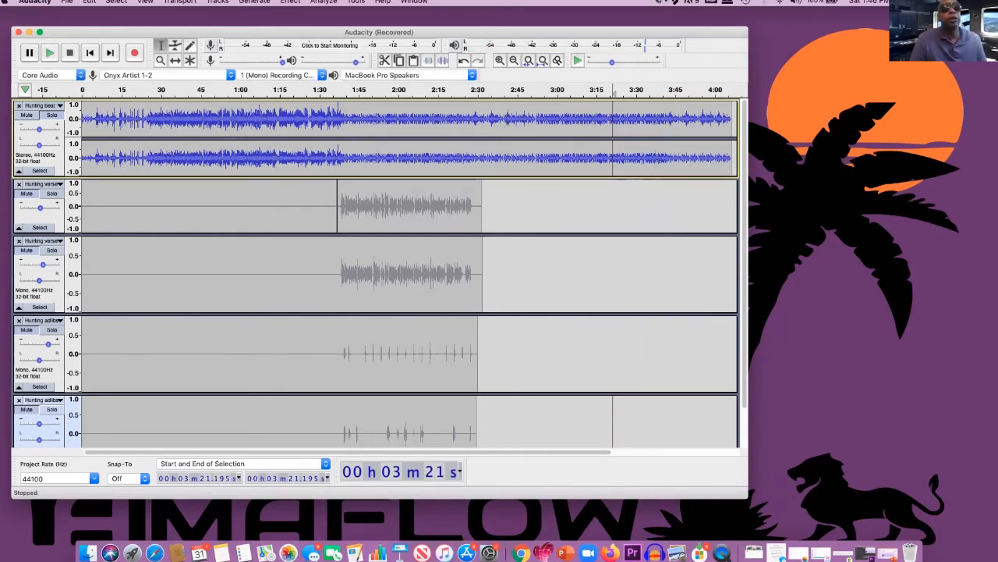
- Unmute the upper verse track and lower the gain of both verse and both ad-lib tracks to -36 dB
click(43, 195)
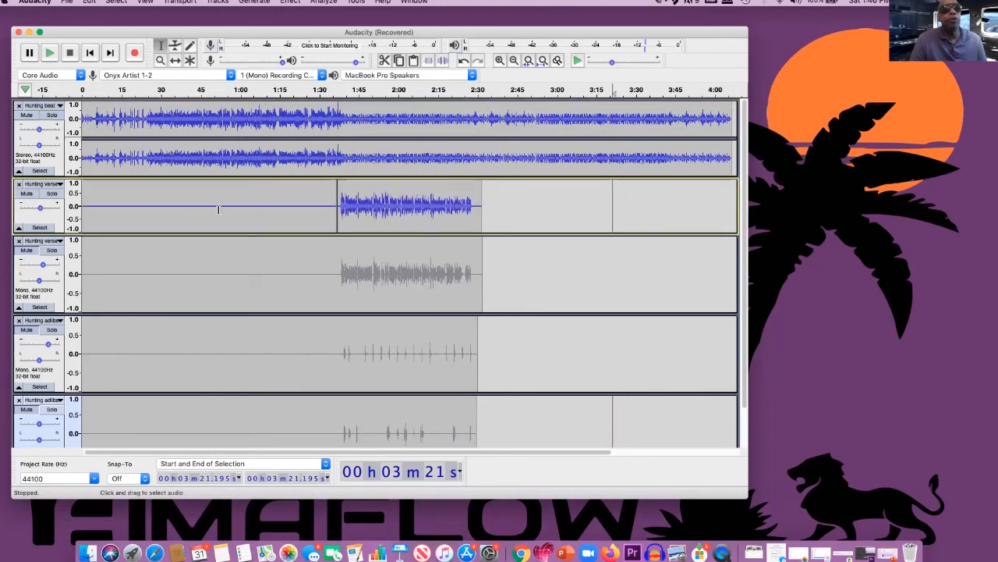
drag(39, 209, 5, 210)
drag(43, 265, 21, 264)
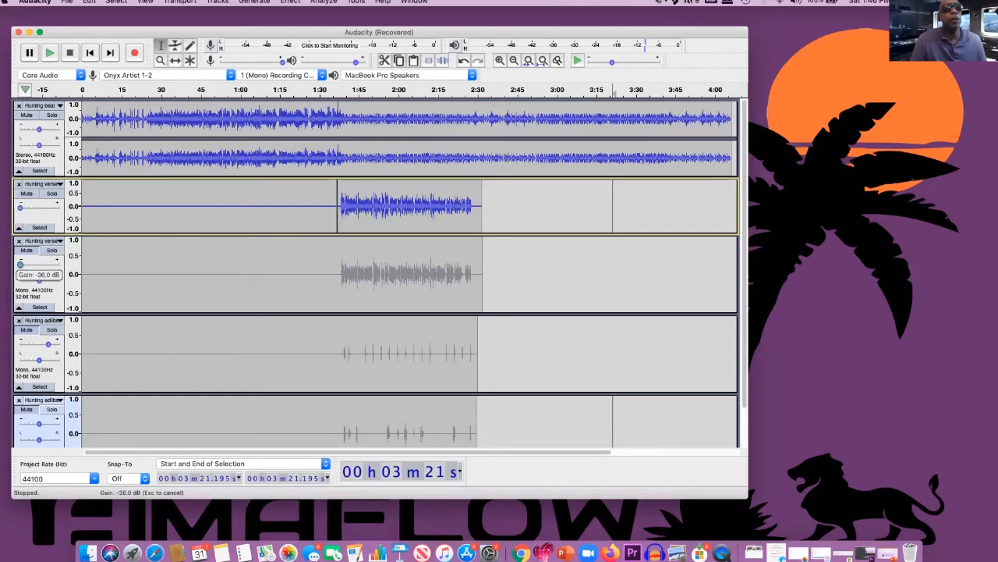
drag(49, 344, 21, 344)
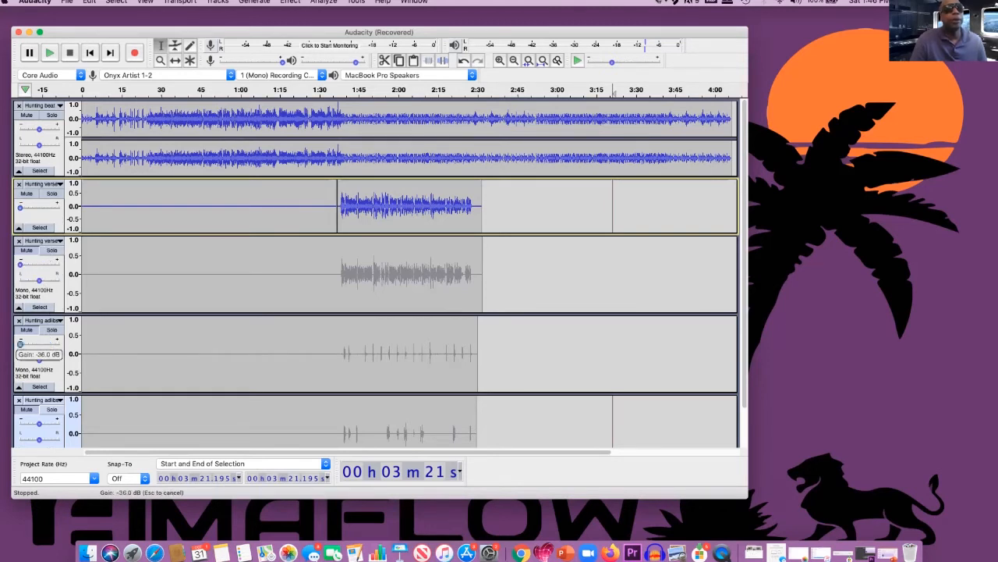
drag(39, 422, 20, 423)
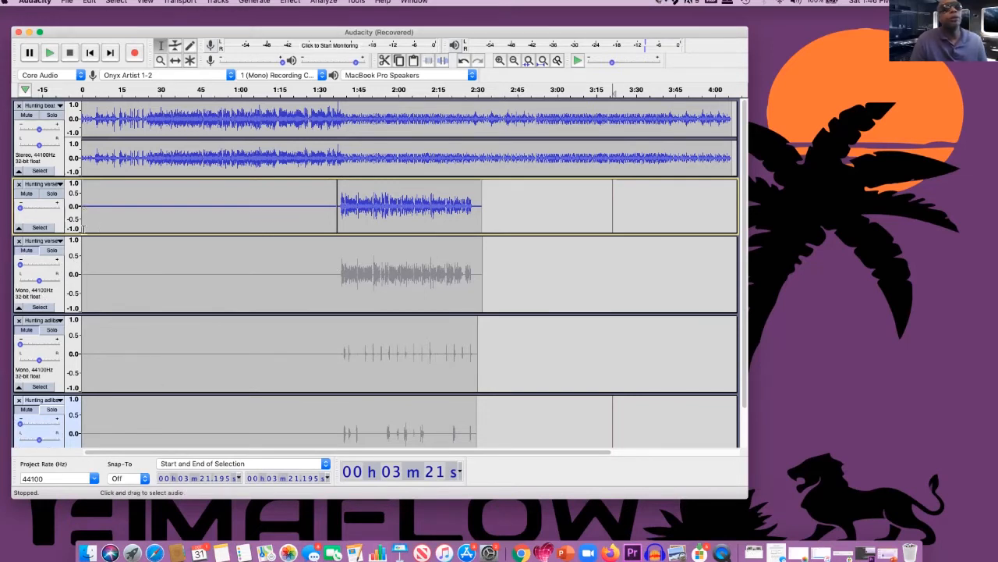
click(49, 54)
mouse_move(21, 208)
drag(21, 207, 29, 208)
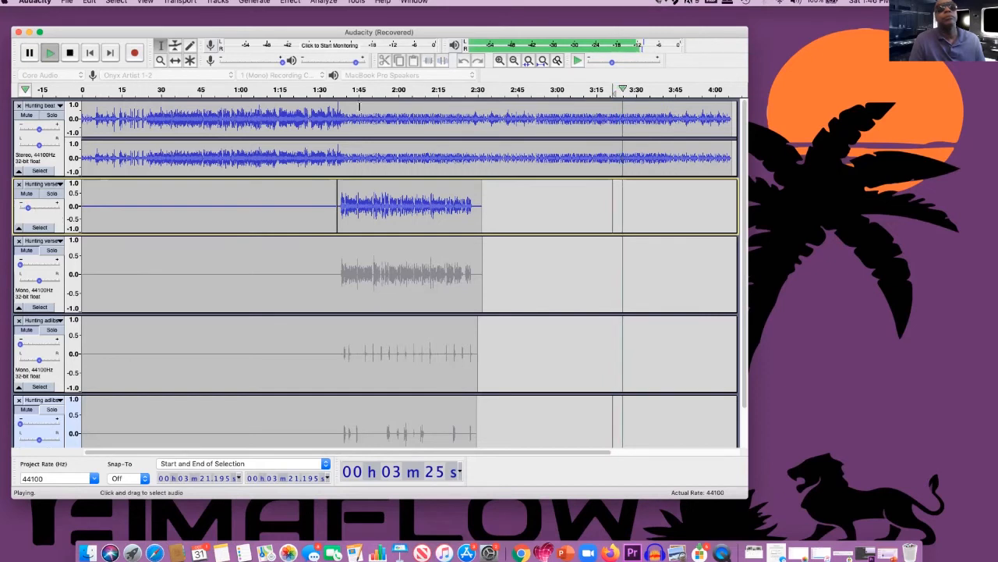
key(space)
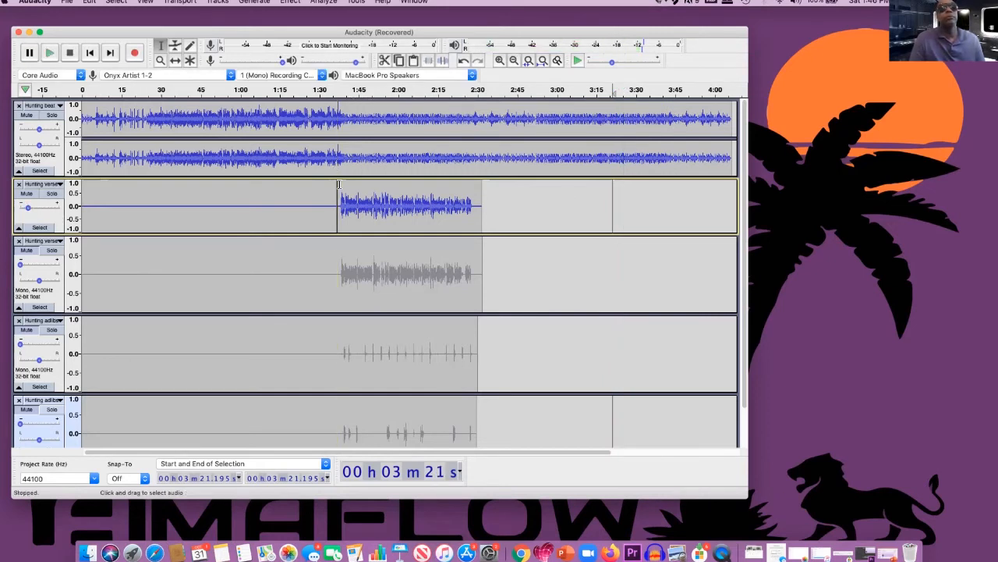
- Select the upper verse track's vocal from about 1:37 to 2:36 and lower the track's gain to its minimum
click(337, 189)
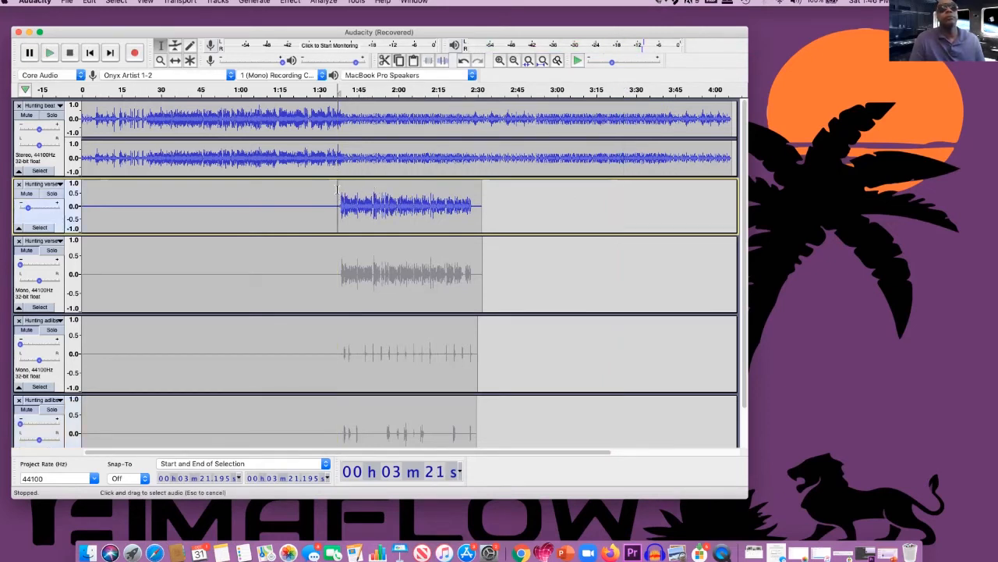
drag(337, 189, 484, 188)
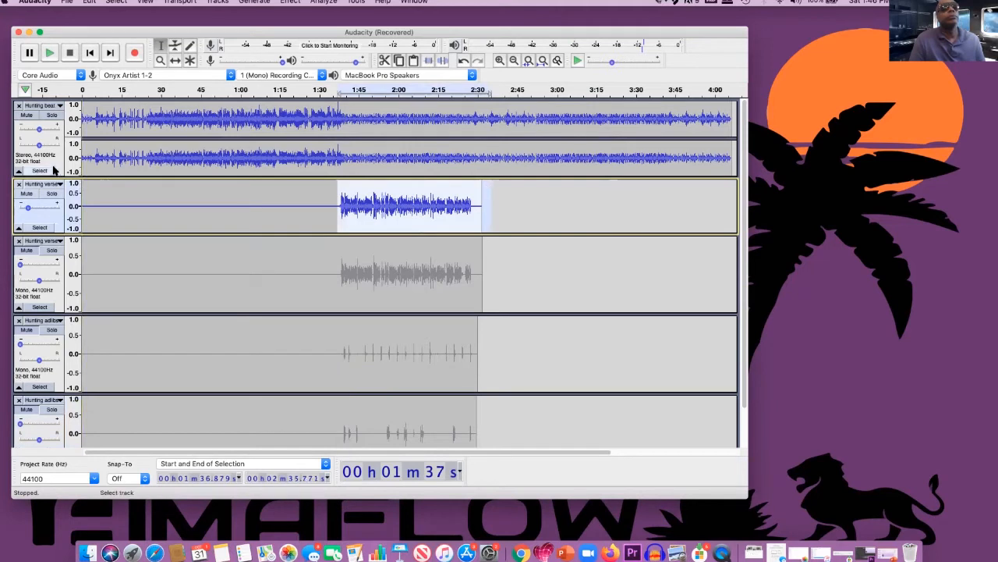
drag(27, 209, 20, 208)
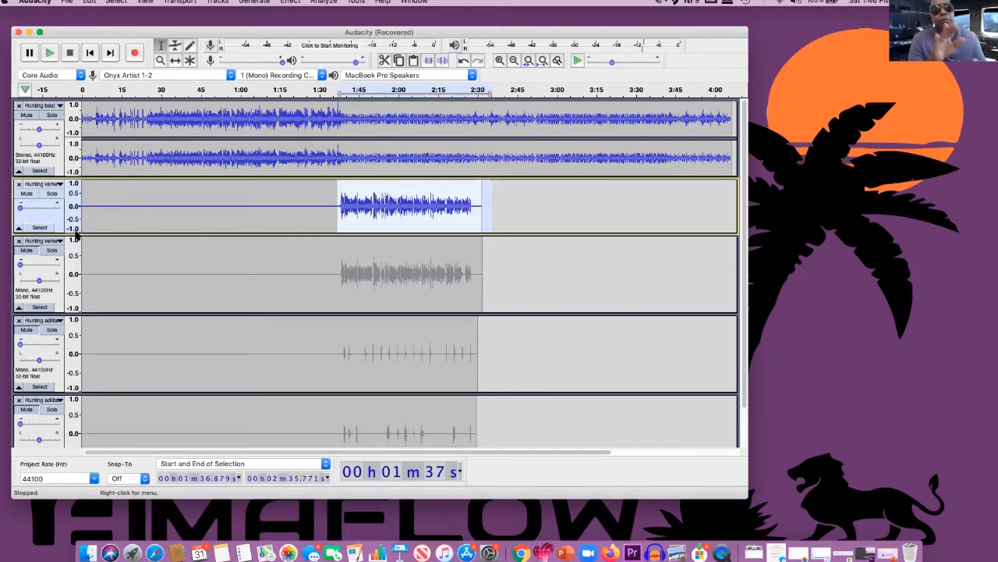
- Play the selection with the beat and raise the upper verse track's gain to slightly below the slider's midpoint
click(49, 52)
mouse_move(22, 209)
drag(22, 209, 53, 217)
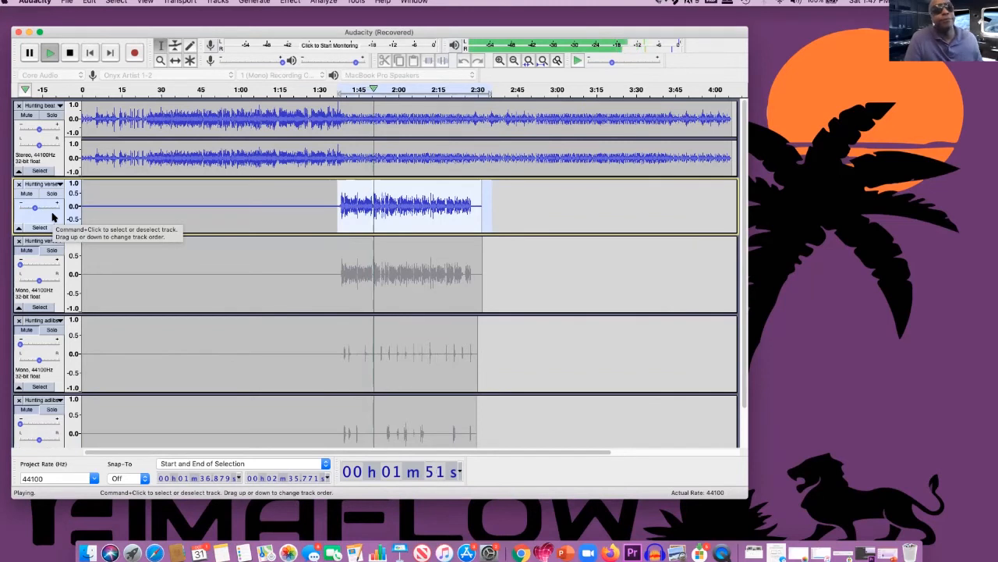
- Unmute the lower verse track during playback, raise its gain to a bit below the upper verse's level, and stop playback
click(37, 250)
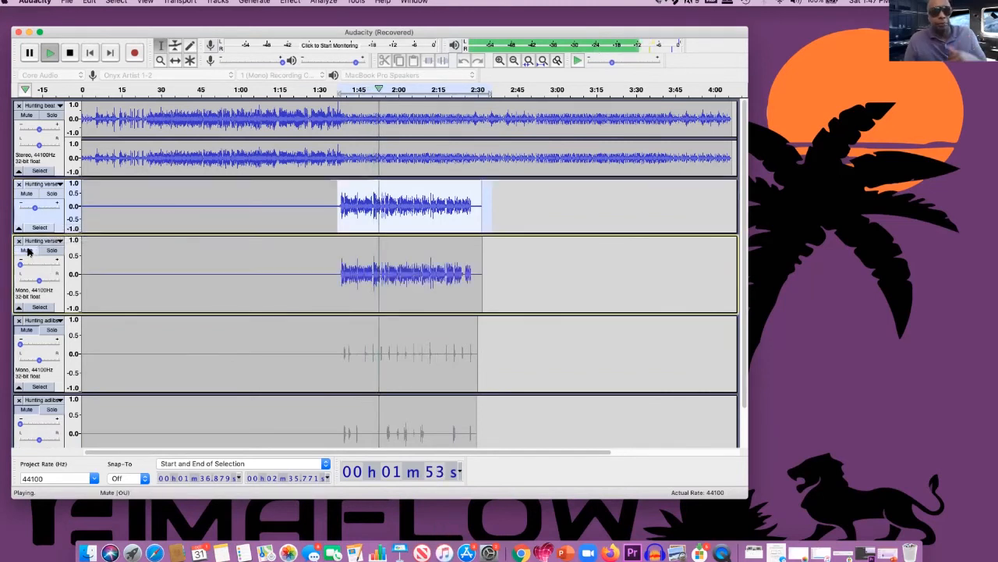
drag(21, 266, 43, 269)
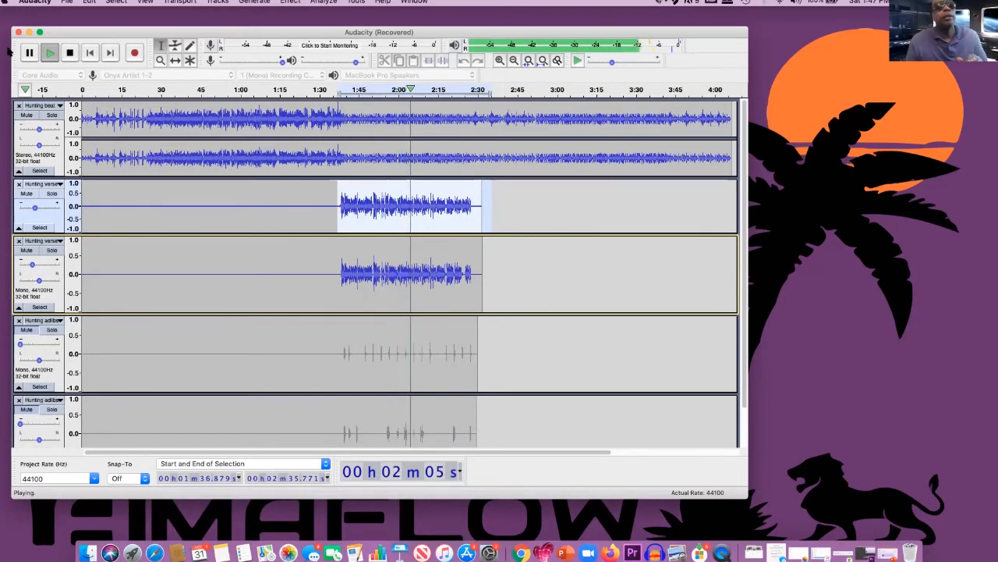
click(70, 53)
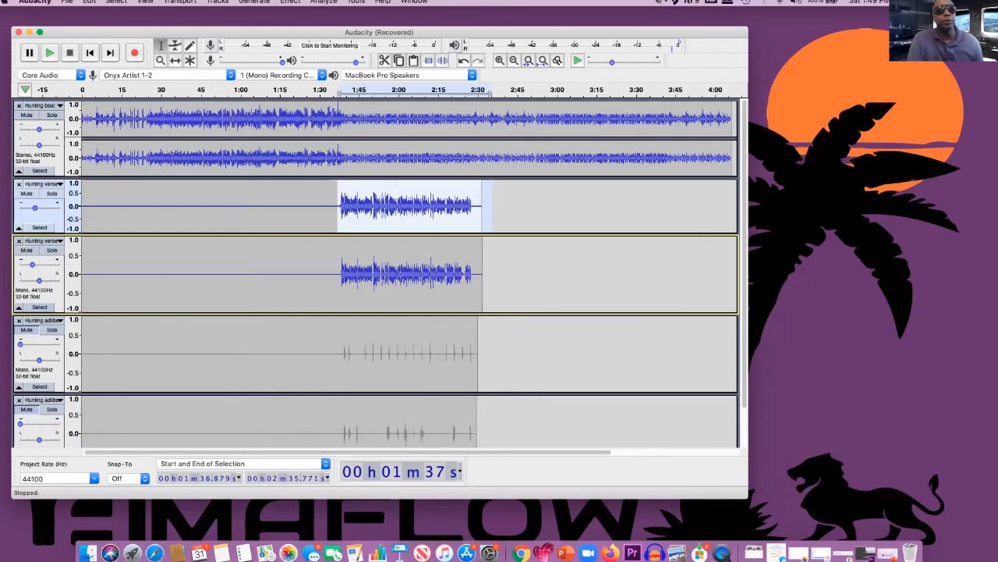
- Mute both verse tracks and solo the first ad-lib track
click(27, 193)
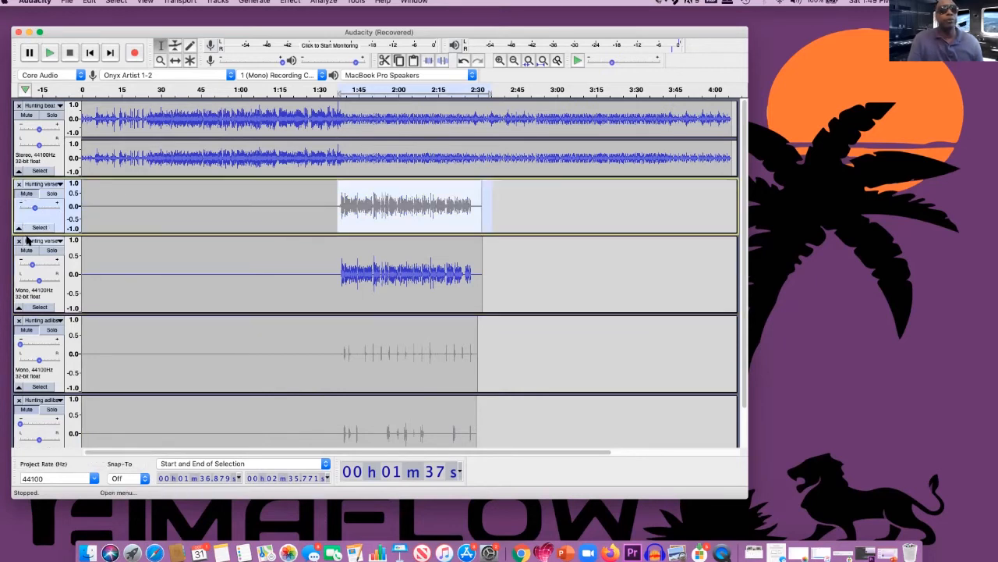
click(26, 250)
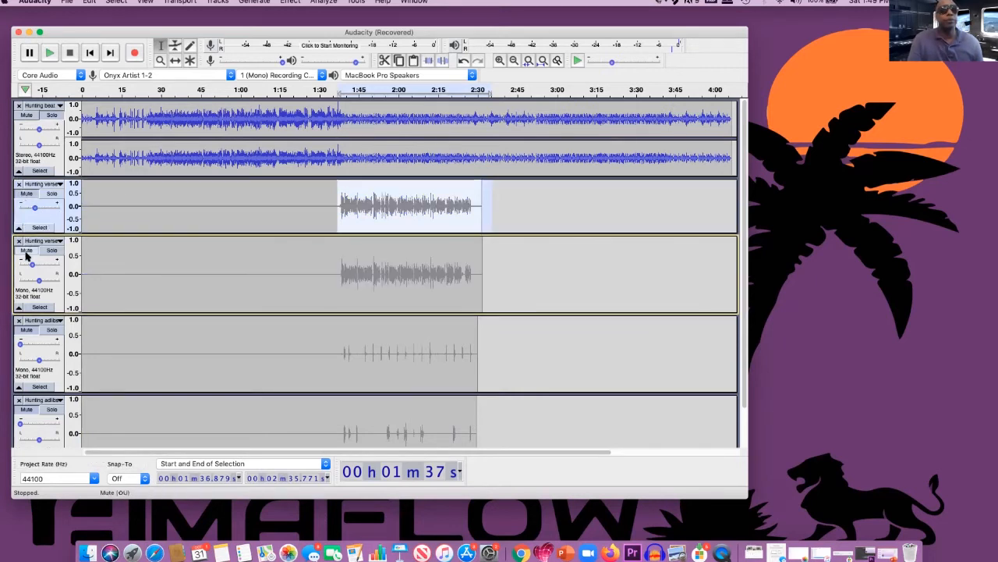
click(47, 331)
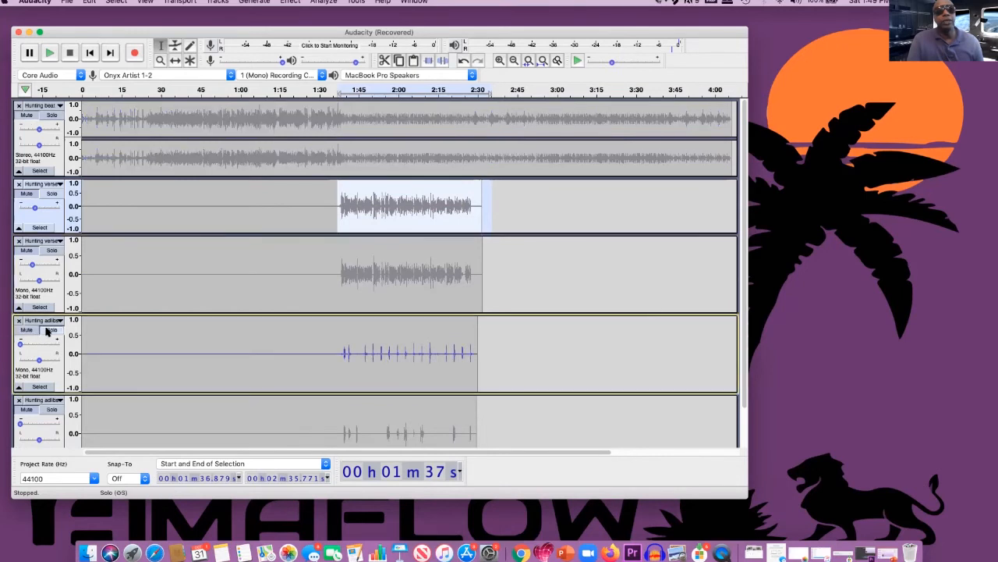
- Pan the first ad-lib track almost fully left and the second ad-lib track fully right
drag(39, 360, 21, 361)
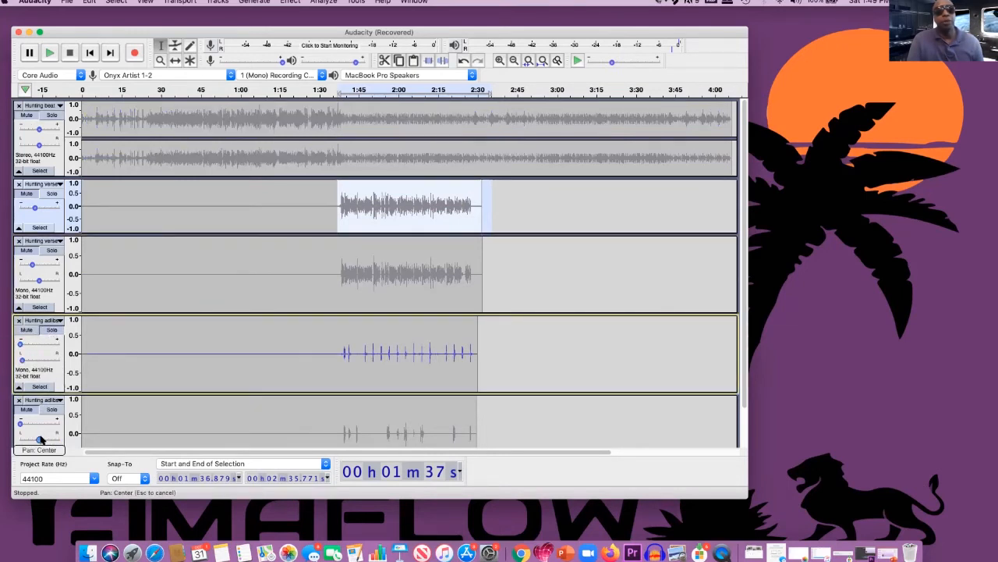
drag(40, 440, 60, 439)
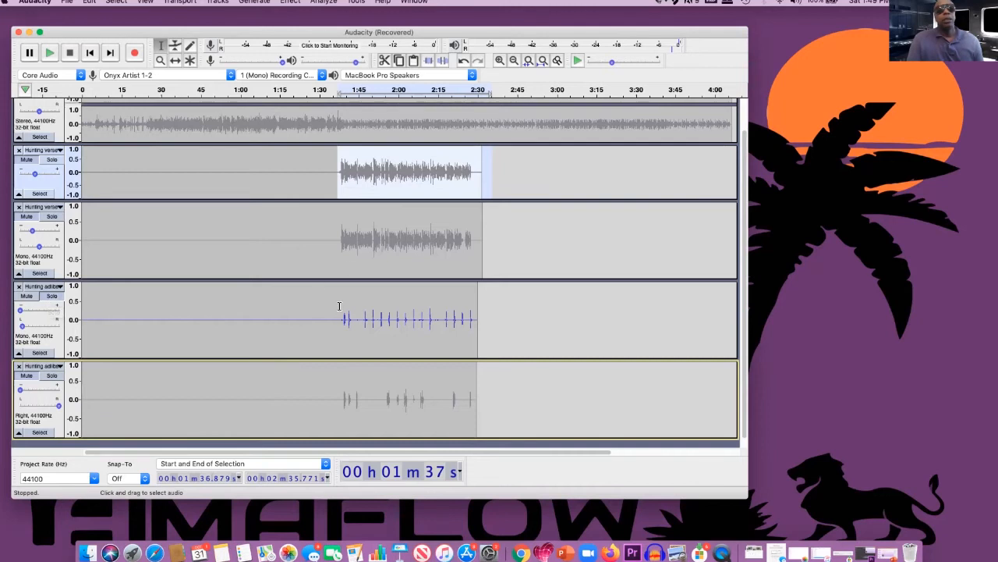
- Play the first ad-lib track from about 1:37 to 2:28 and raise its gain to slightly below the slider's midpoint
drag(339, 316, 473, 316)
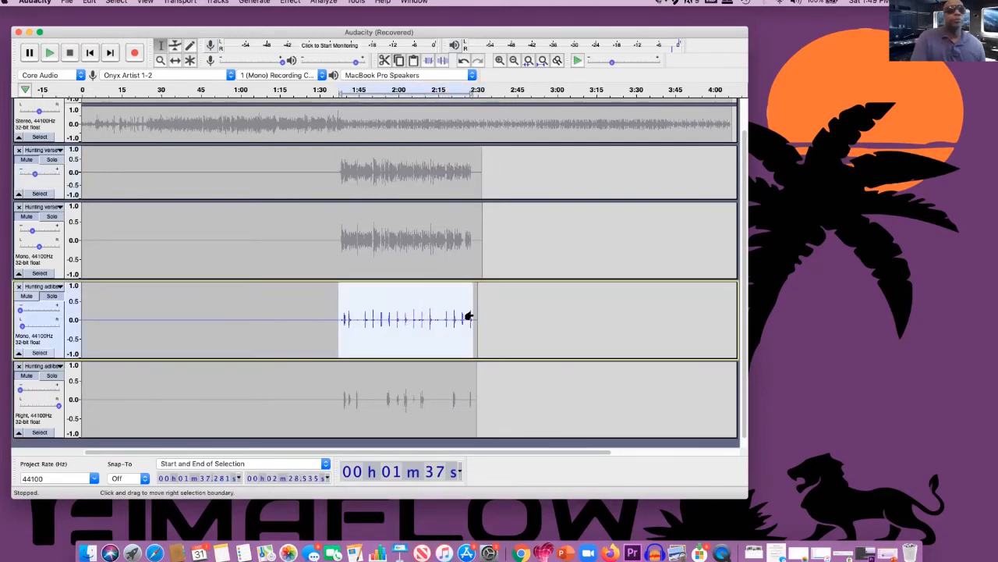
key(space)
drag(23, 310, 54, 315)
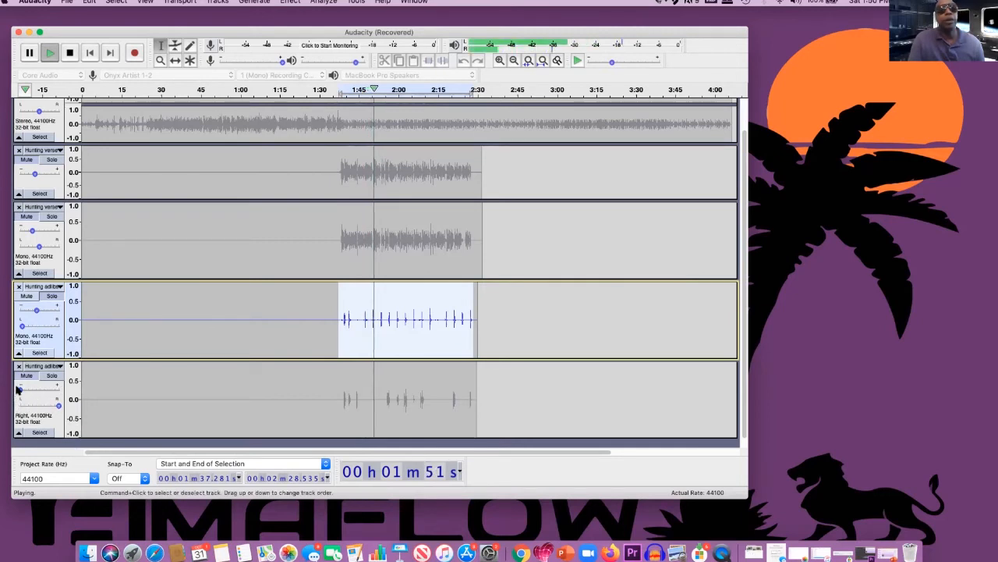
- Raise the second ad-lib track's gain to match the first ad-lib track's level
drag(17, 389, 44, 394)
click(36, 311)
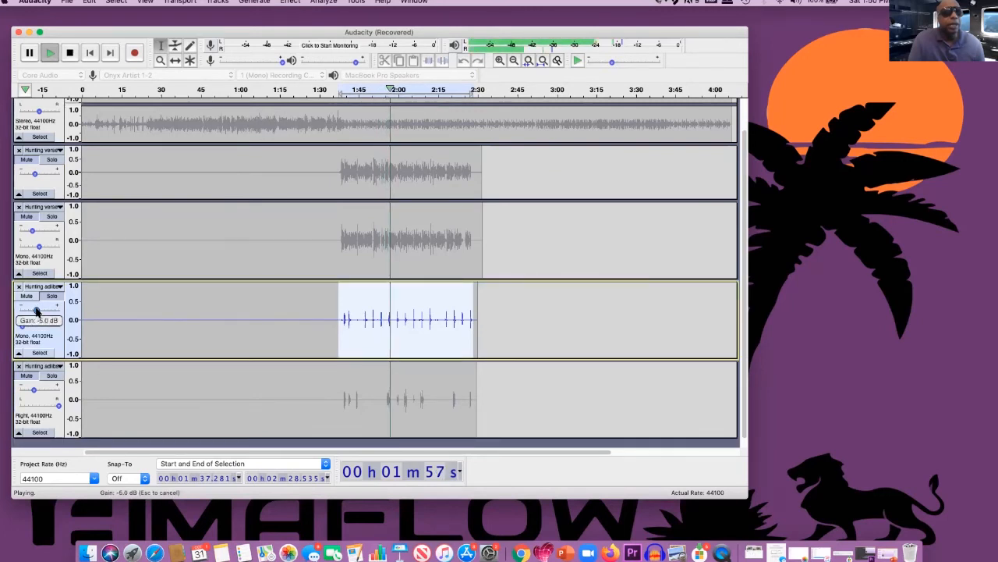
click(34, 390)
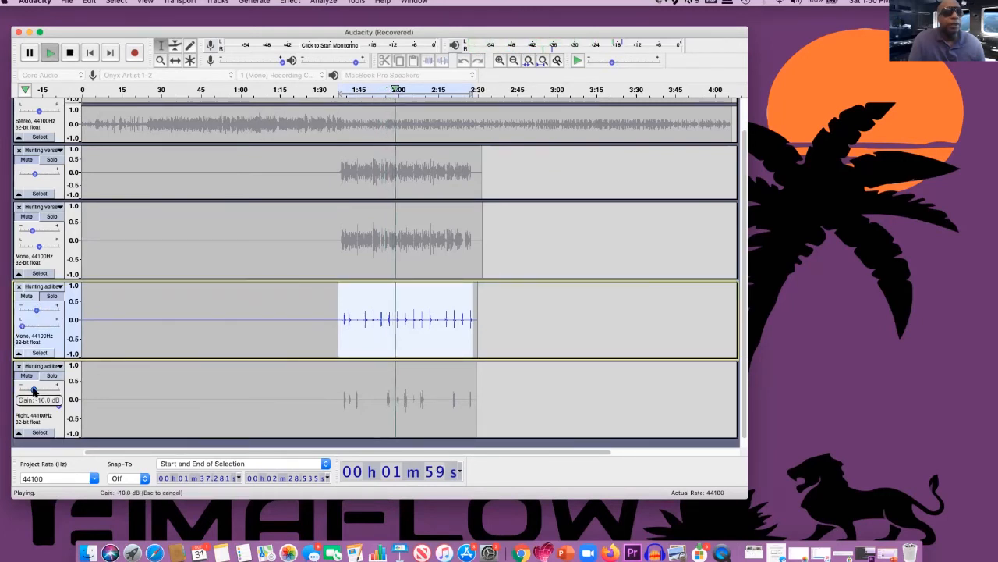
drag(34, 390, 36, 390)
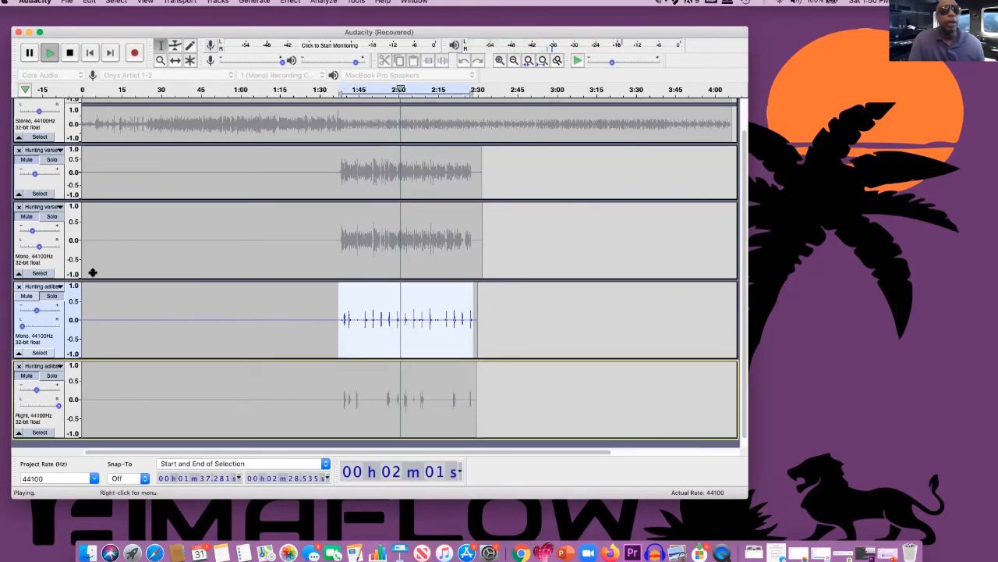
- Solo the second ad-lib track during playback, bring the first ad-lib track back in alongside it, and stop playback
click(52, 376)
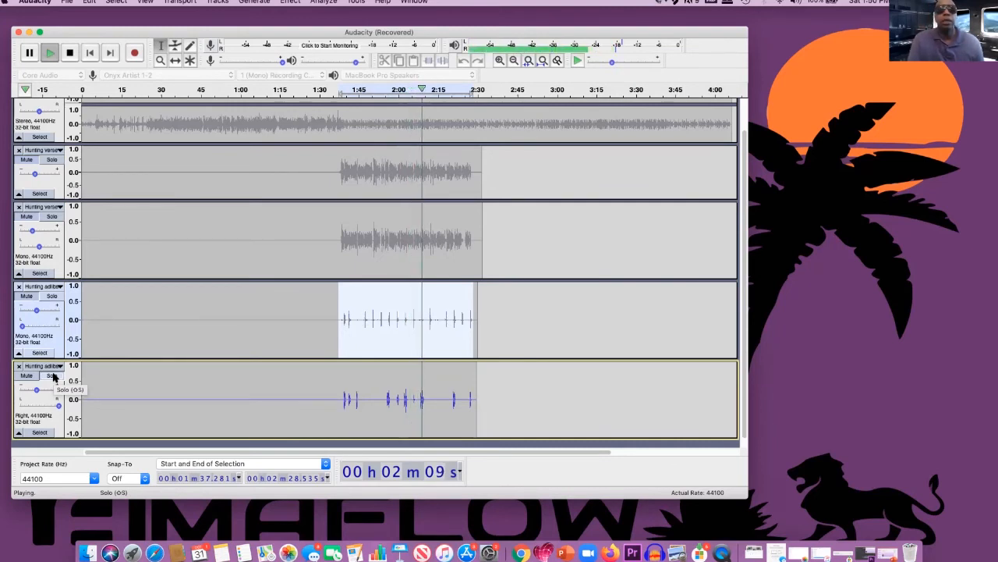
click(25, 295)
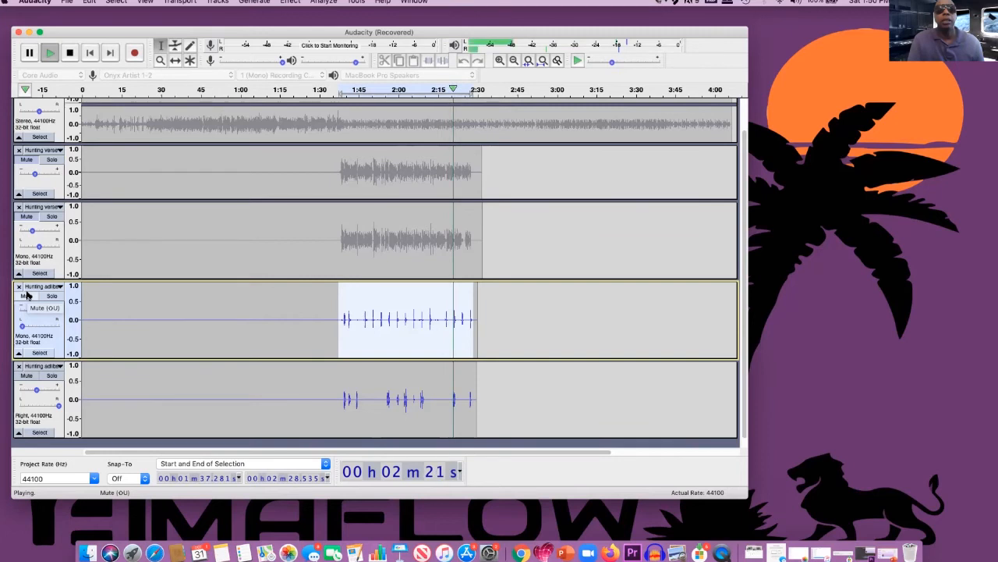
key(space)
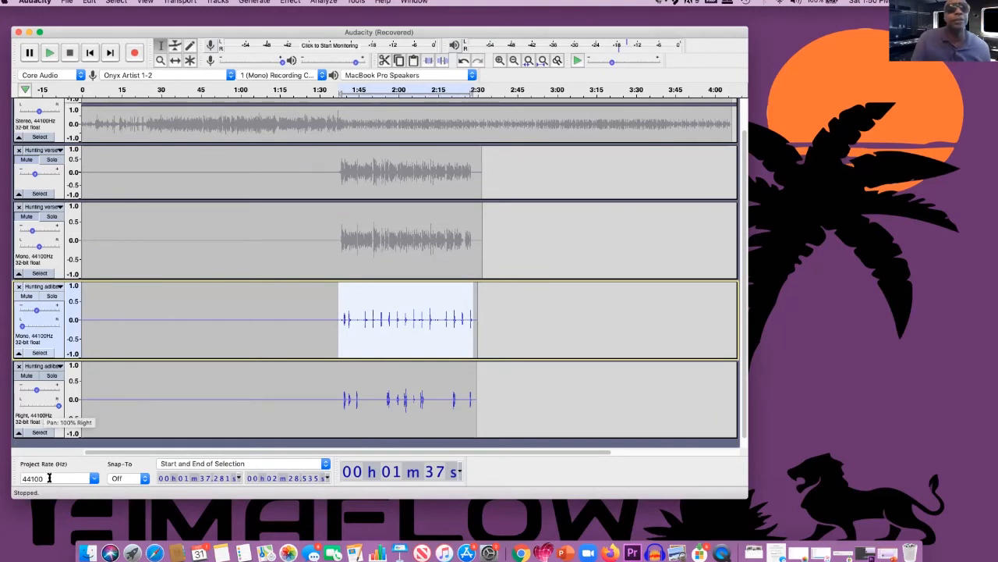
- Unmute both verse tracks and the beat, and play the full mix over the selected section
click(24, 161)
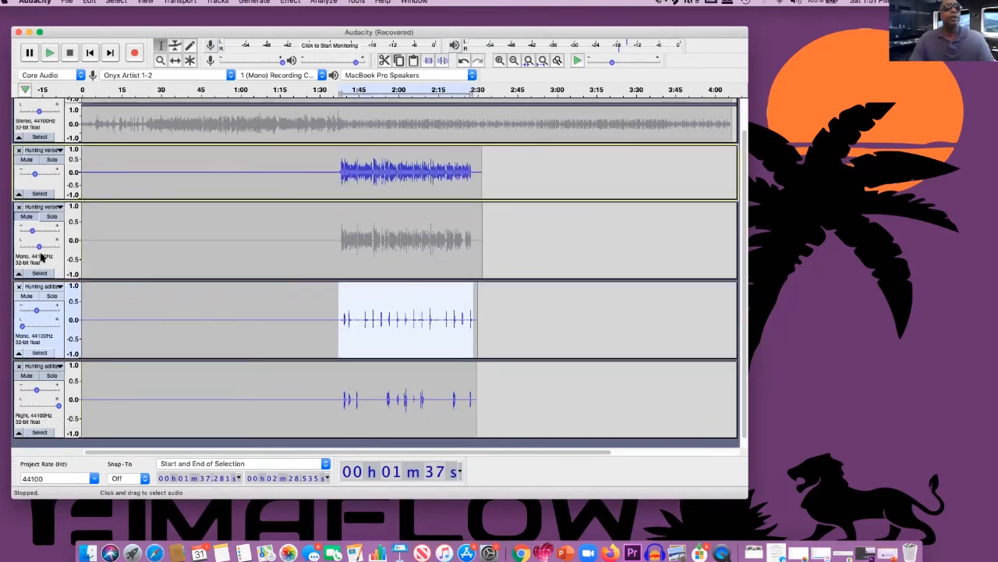
click(25, 216)
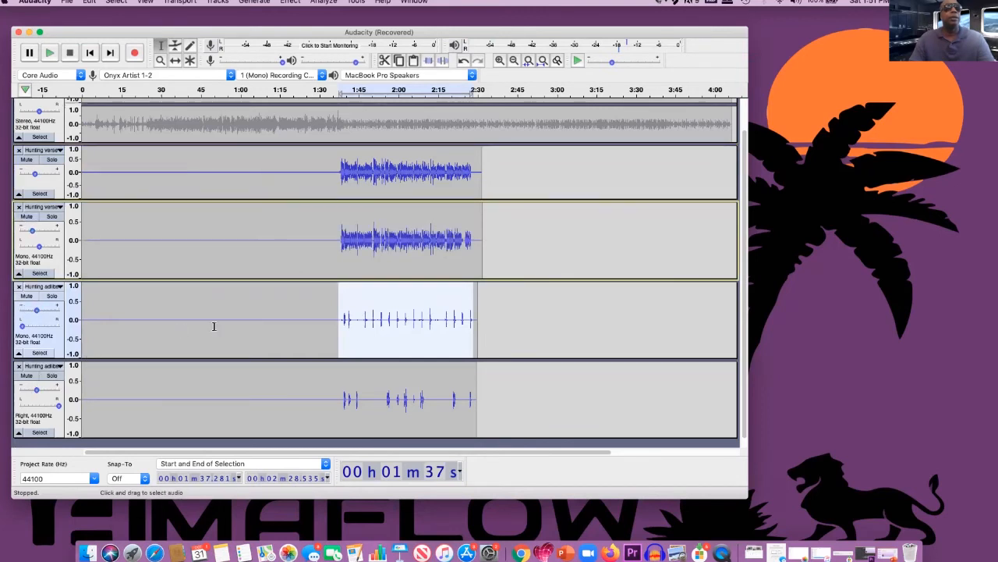
scroll(213, 326, up, 2)
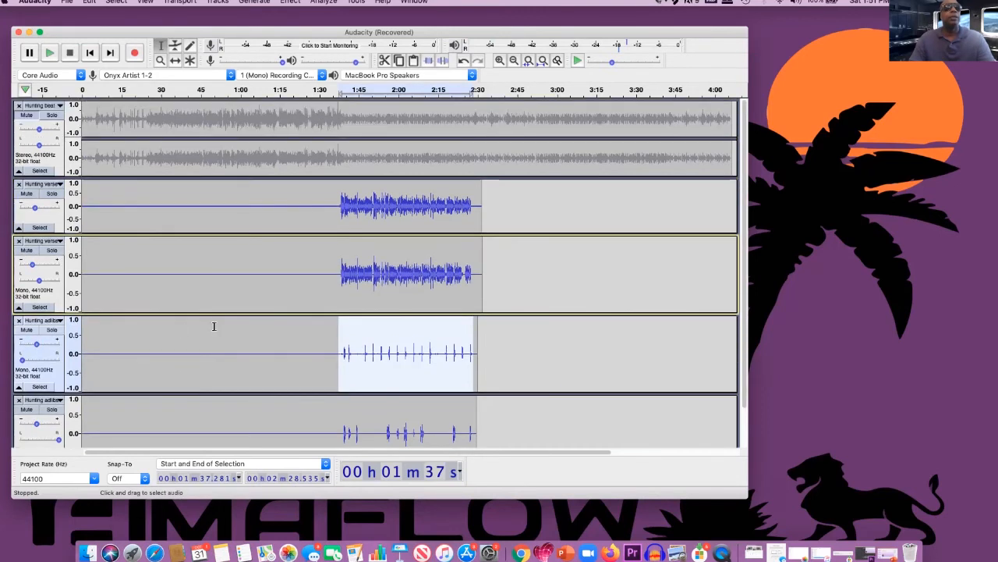
click(26, 115)
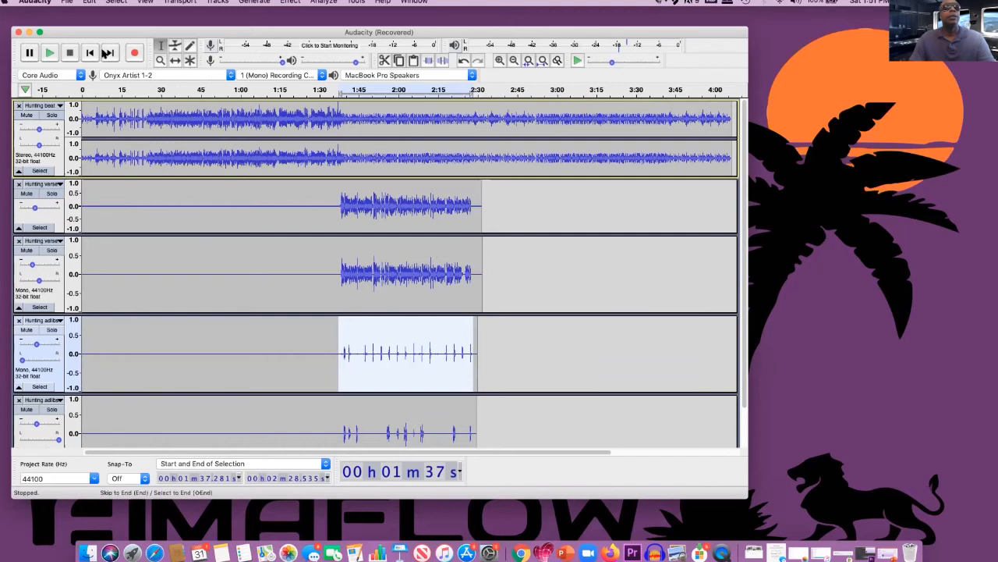
click(48, 53)
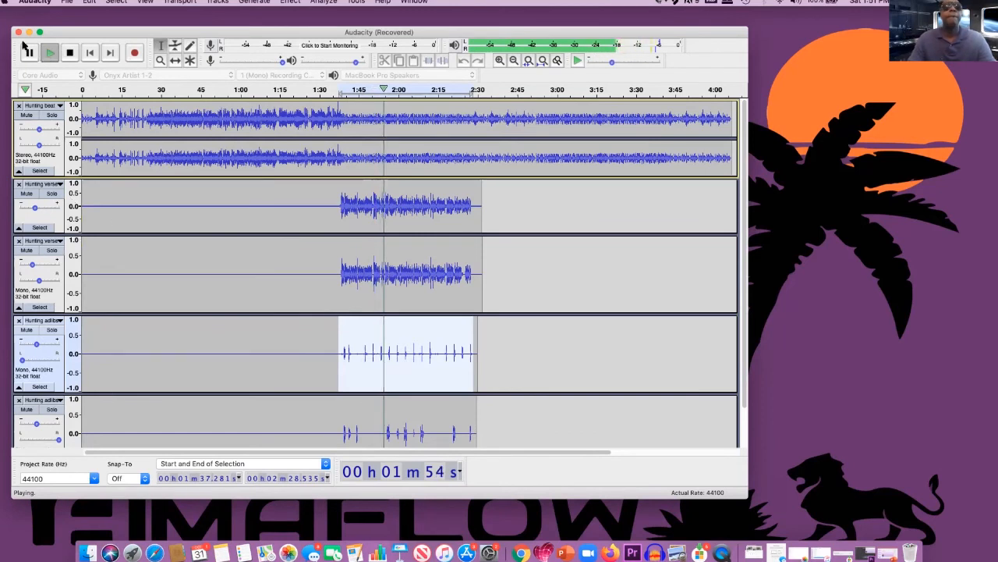
click(69, 53)
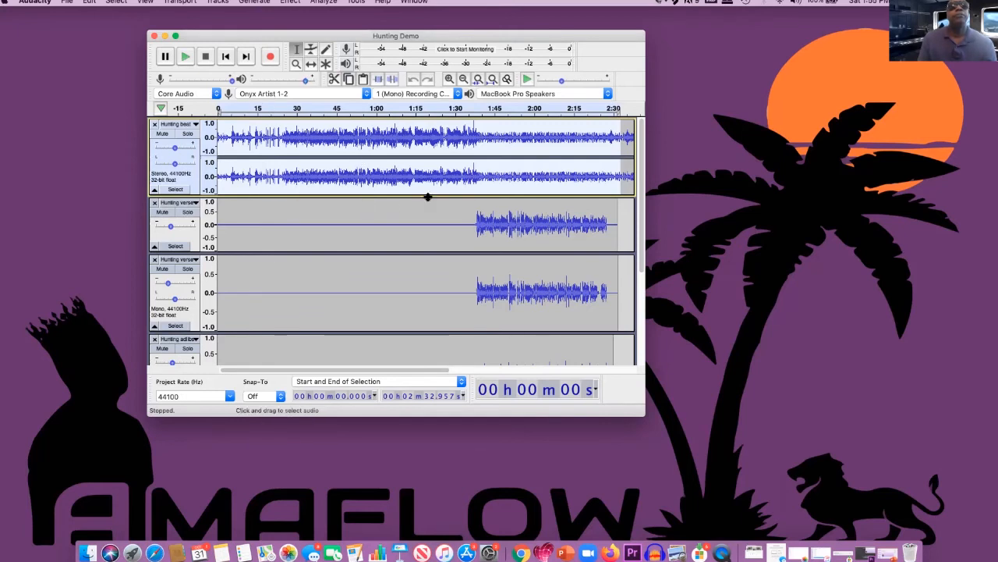
- Export the Hunting Demo project to the Desktop as a signed 16-bit PCM WAV named Hunting_Verse_1, accepting the stereo mix-down
click(624, 223)
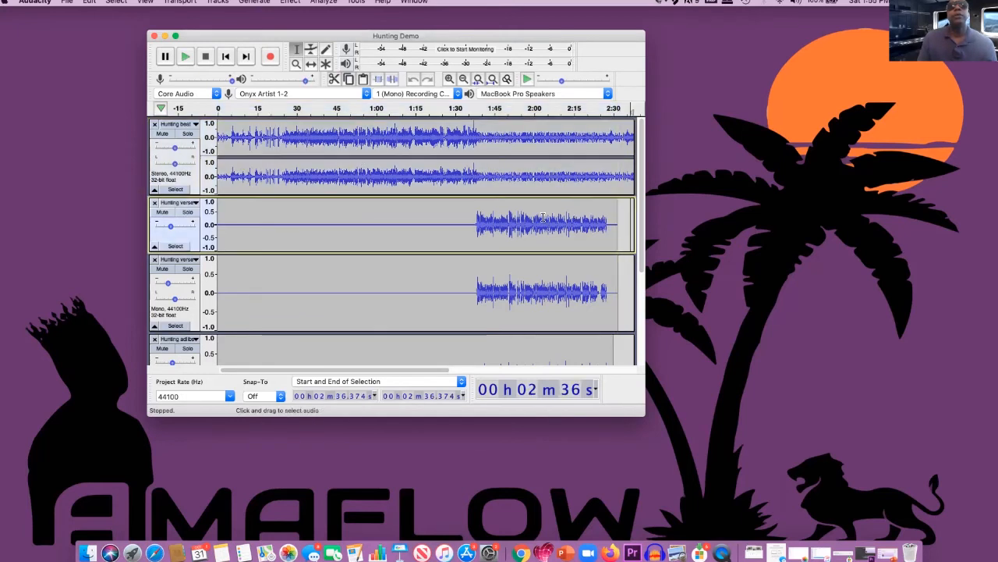
scroll(538, 232, down, 3)
scroll(538, 232, up, 3)
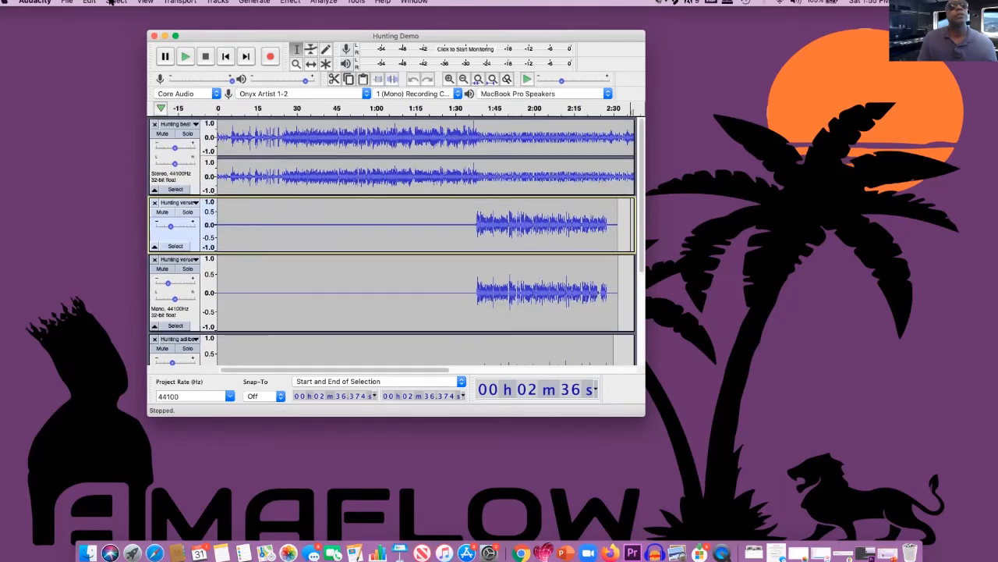
click(67, 2)
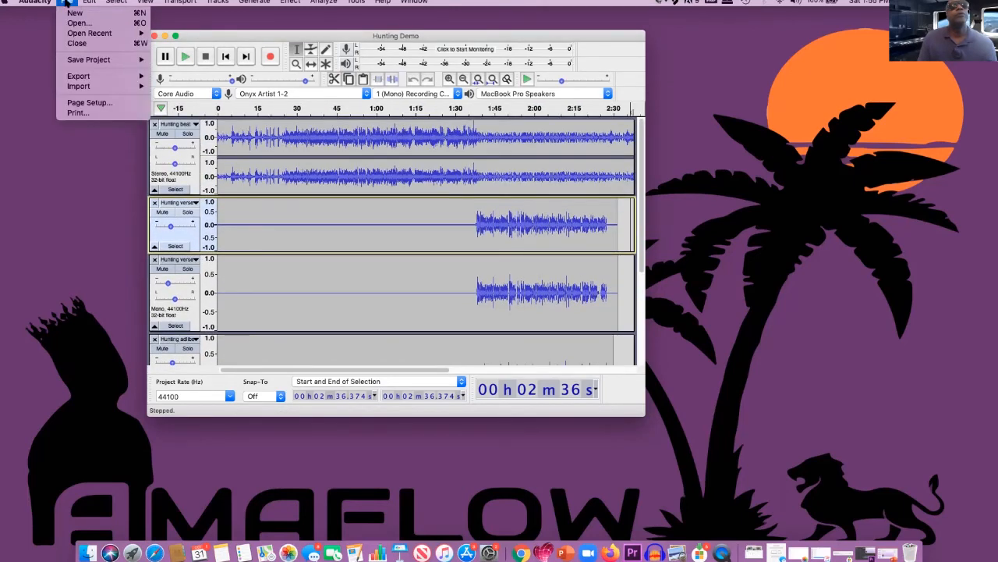
mouse_move(78, 76)
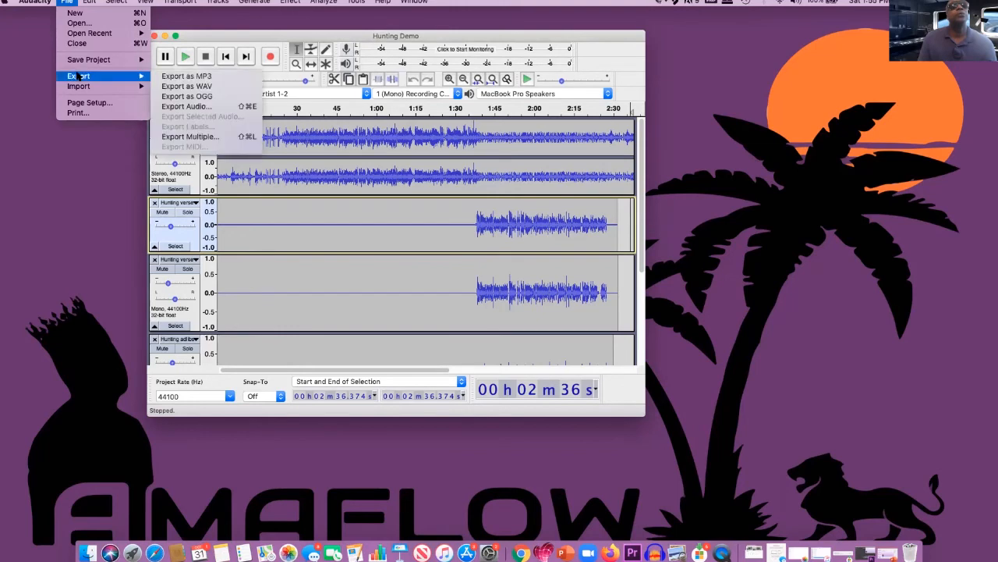
click(201, 87)
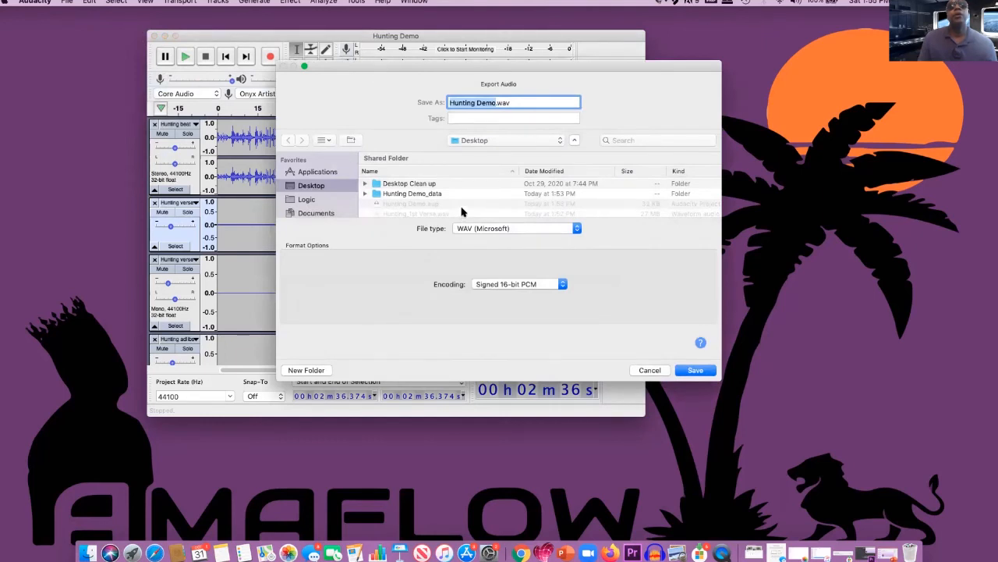
text(Hu)
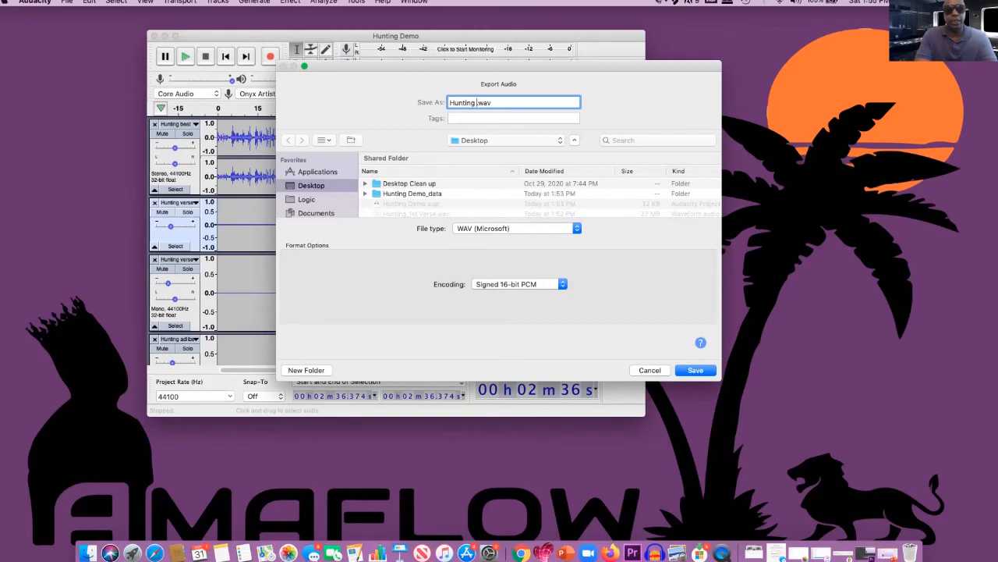
key(BackSpace)
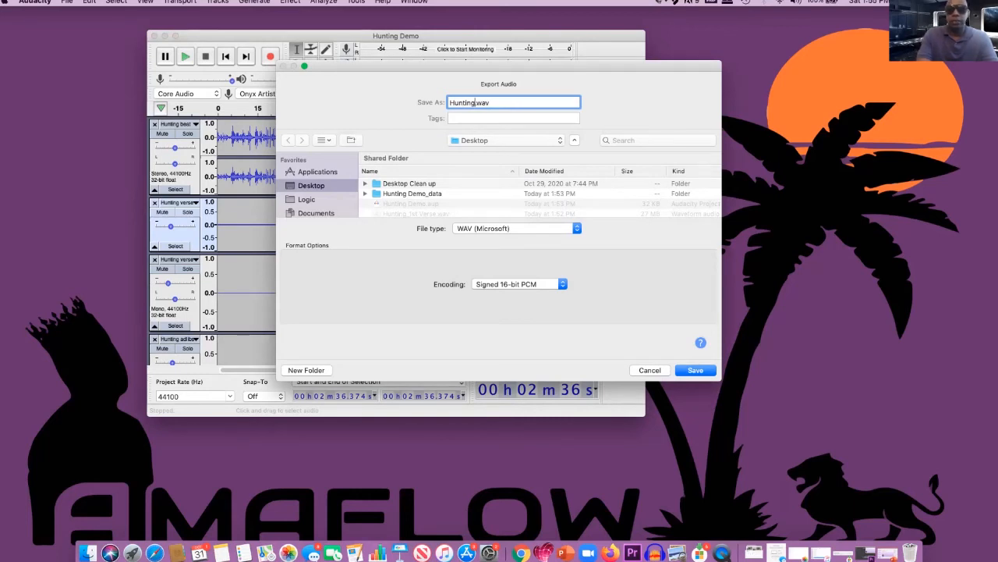
text(_Verse_1)
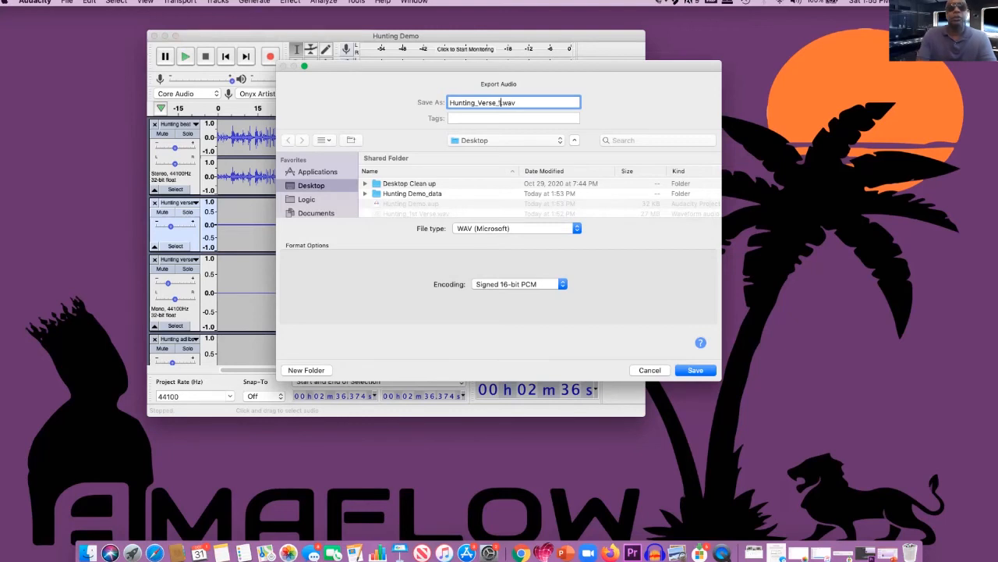
click(697, 371)
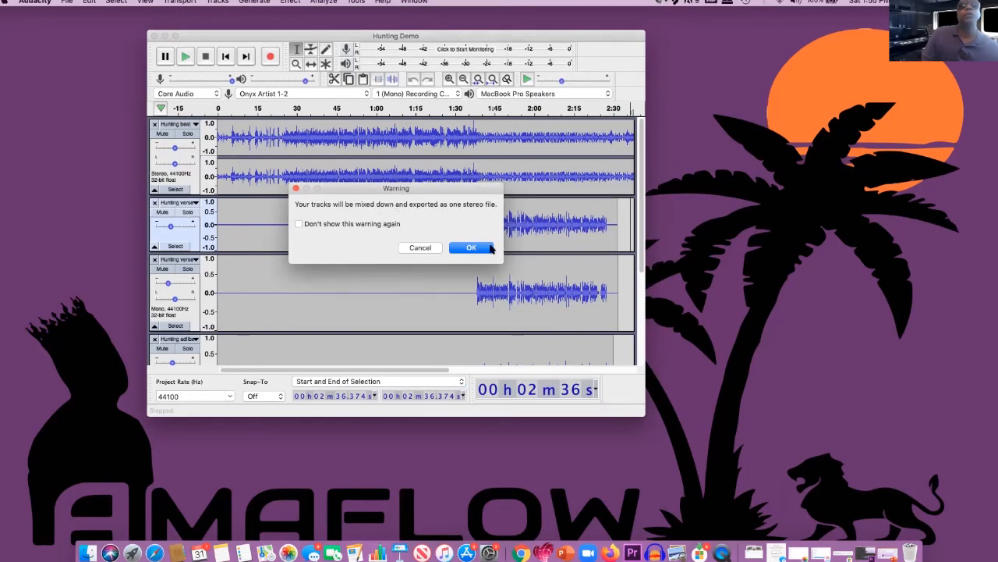
click(477, 248)
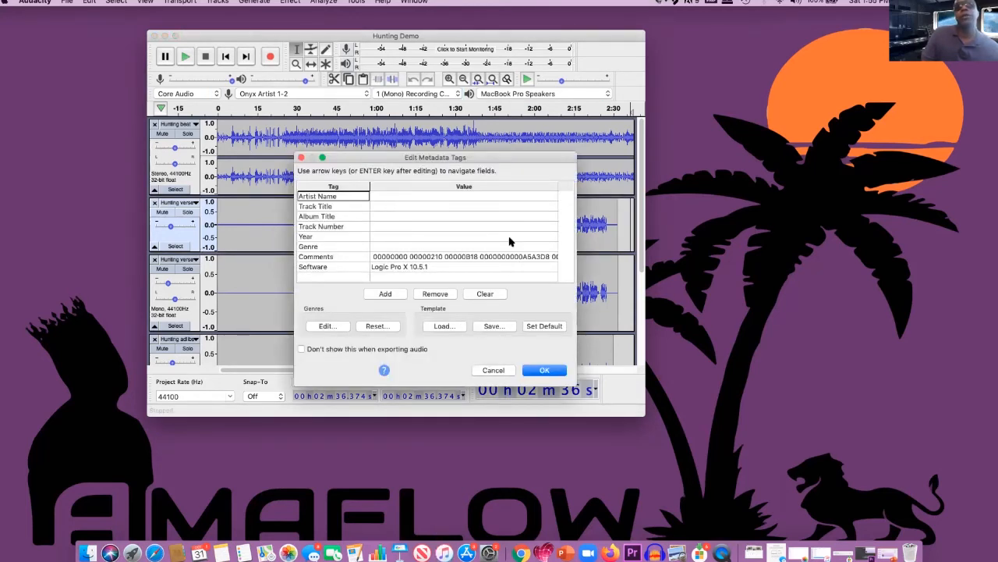
- Fill in the artist's name and the track title "Hunting 1st Verse" in the metadata tags and complete the export
click(394, 197)
text(Dirty Redd)
click(400, 206)
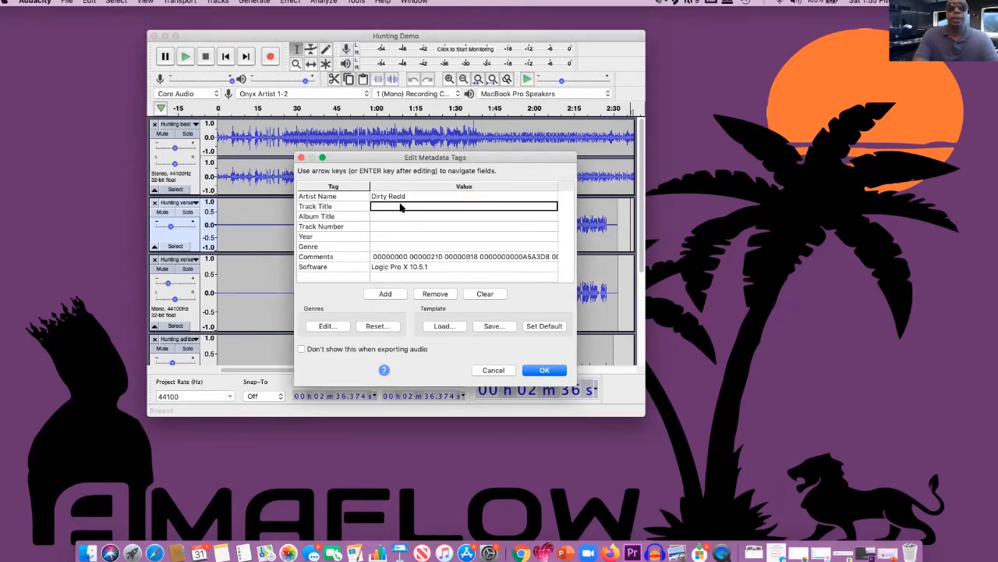
text(Hunting 1st Verse)
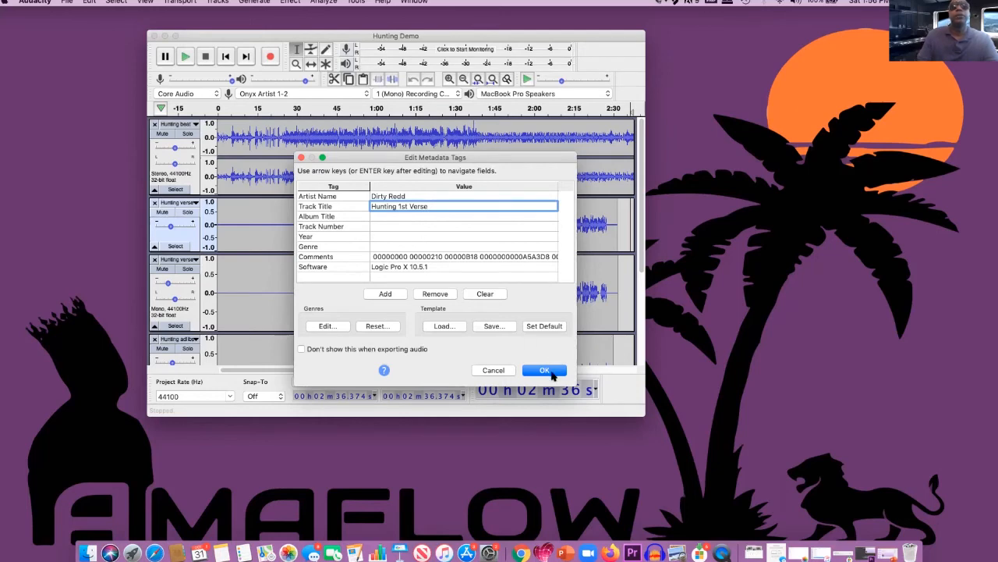
click(546, 371)
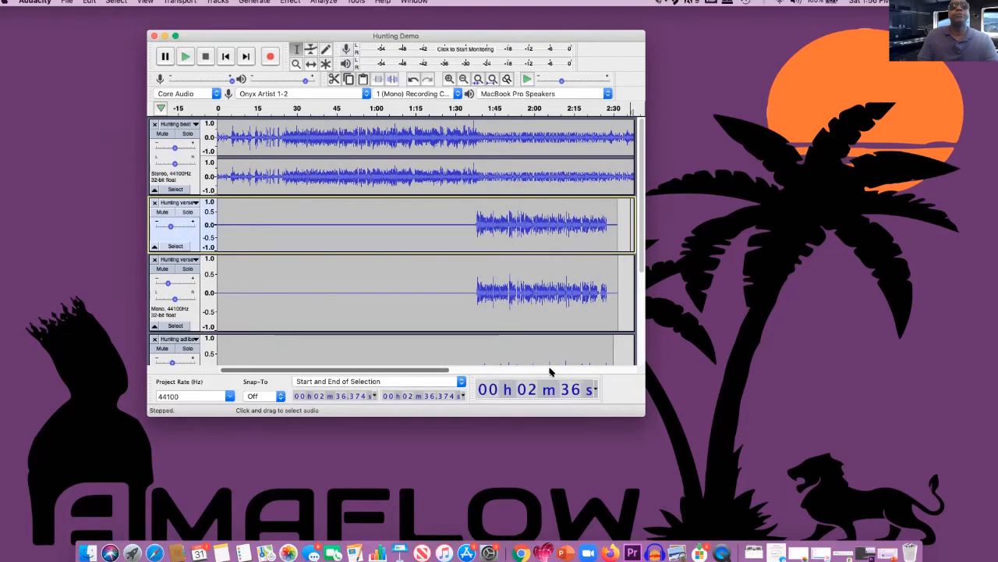
- Close the Hunting Demo project with its changes saved and start a new empty project
click(155, 37)
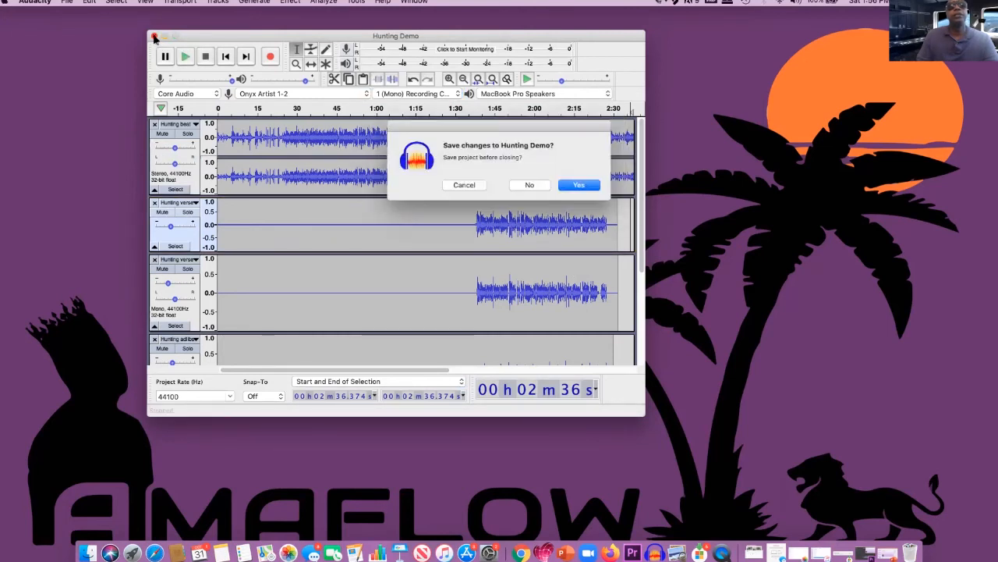
click(568, 188)
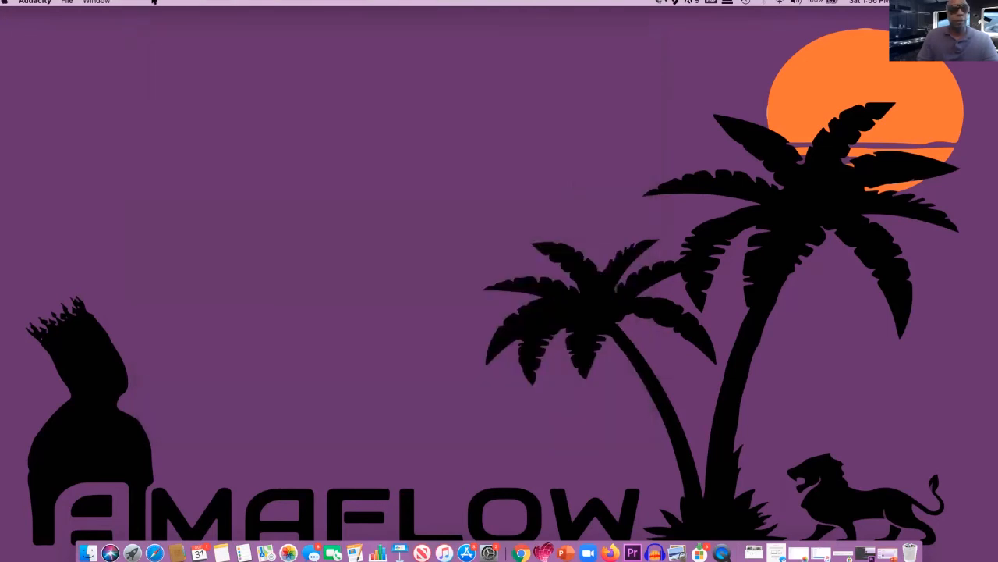
click(66, 2)
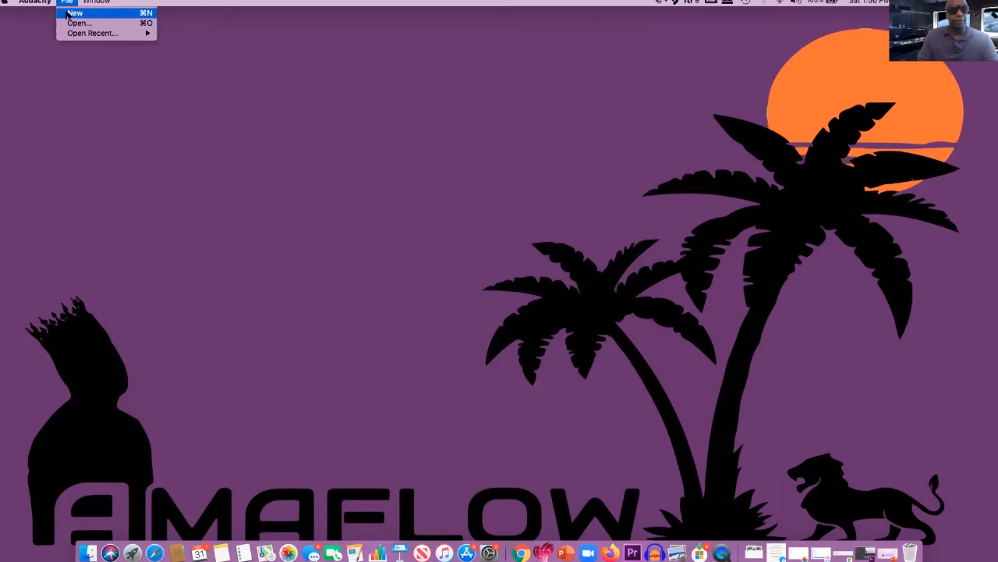
click(69, 13)
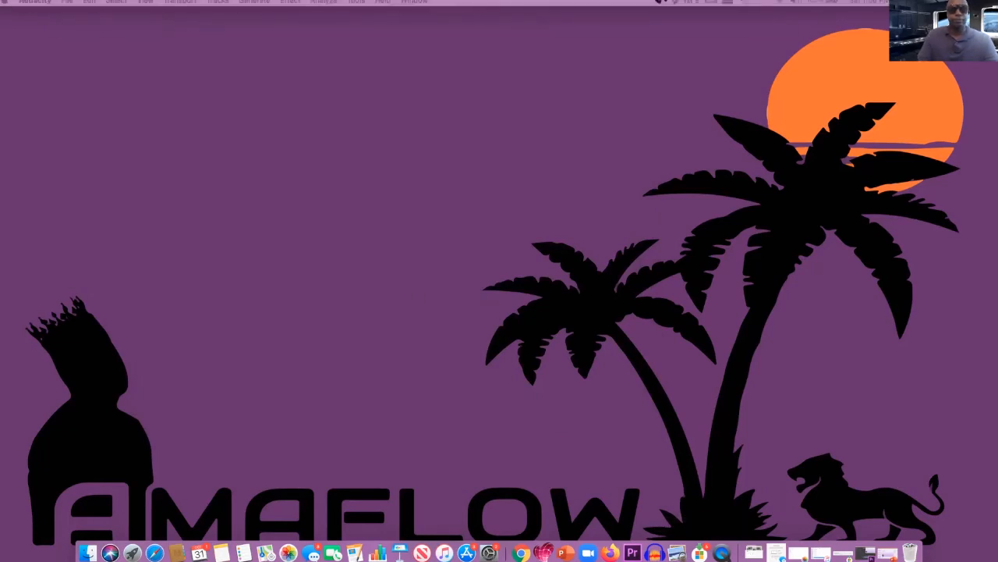
drag(976, 381, 441, 61)
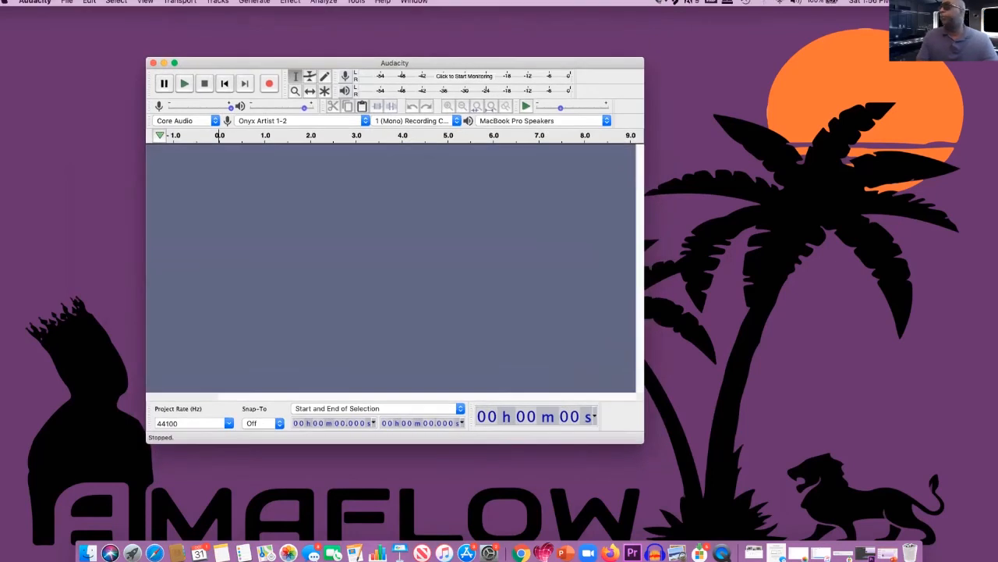
- Import the exported Hunting_Verse_1 file and play it from about 1:52 and again from about 1:45
drag(997, 222, 490, 272)
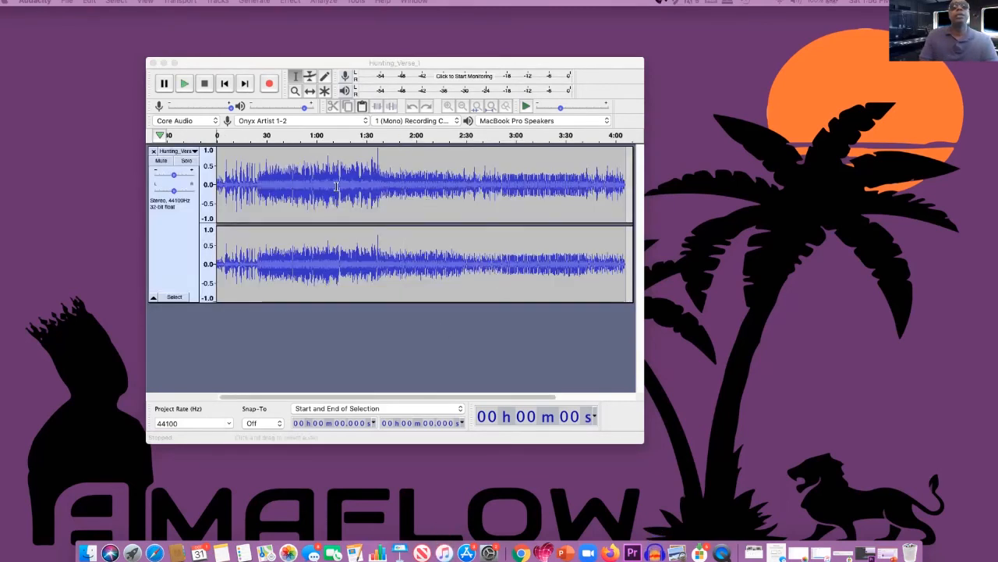
click(402, 139)
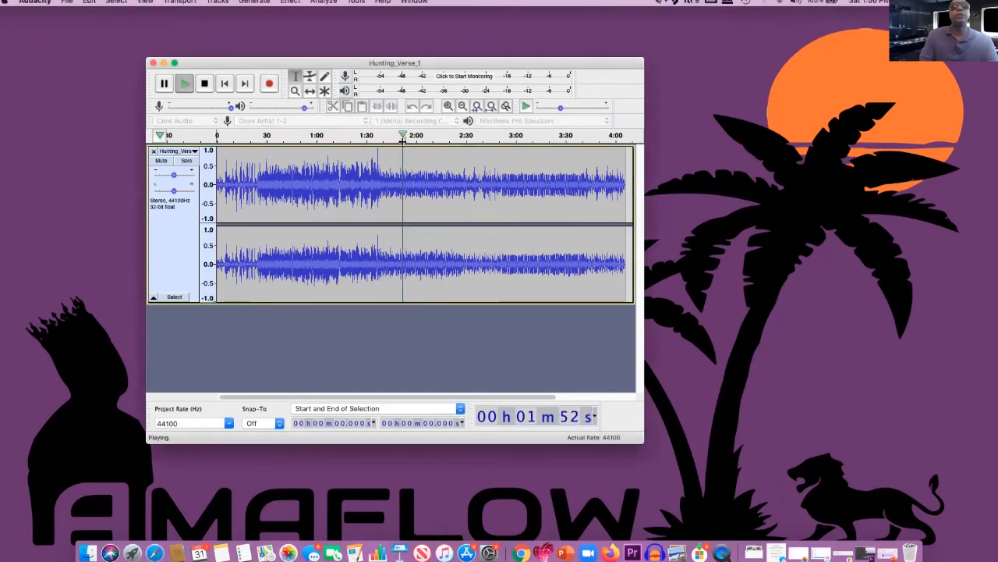
click(391, 138)
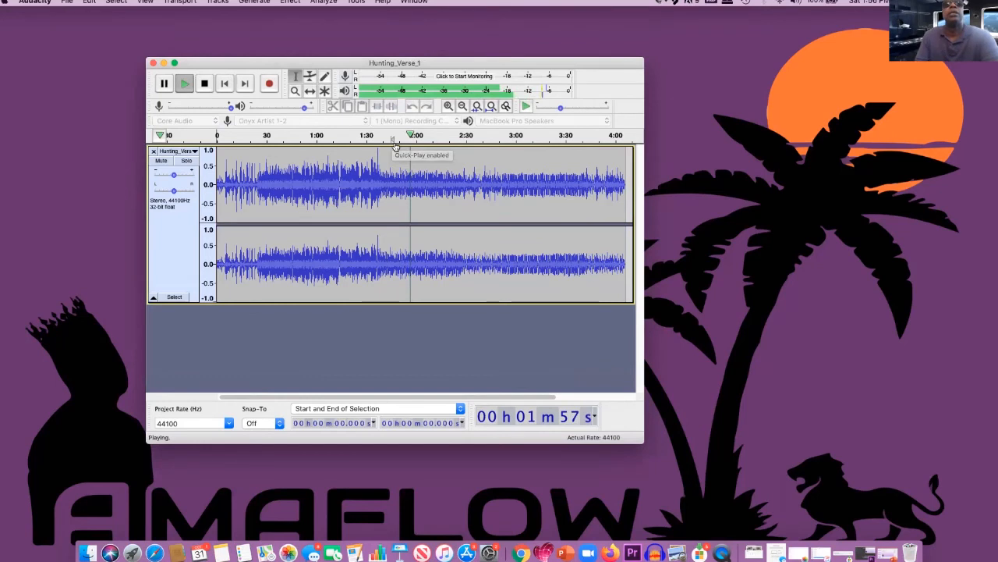
- Play the imported track from about 0:55 and again from about 1:56 to compare the loudness of the two sections
key(space)
click(308, 142)
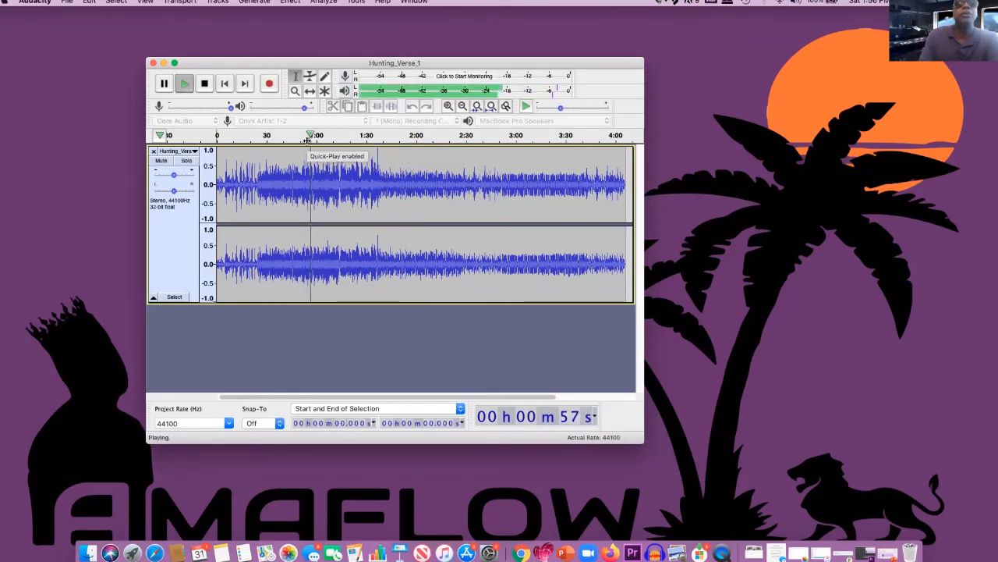
click(308, 141)
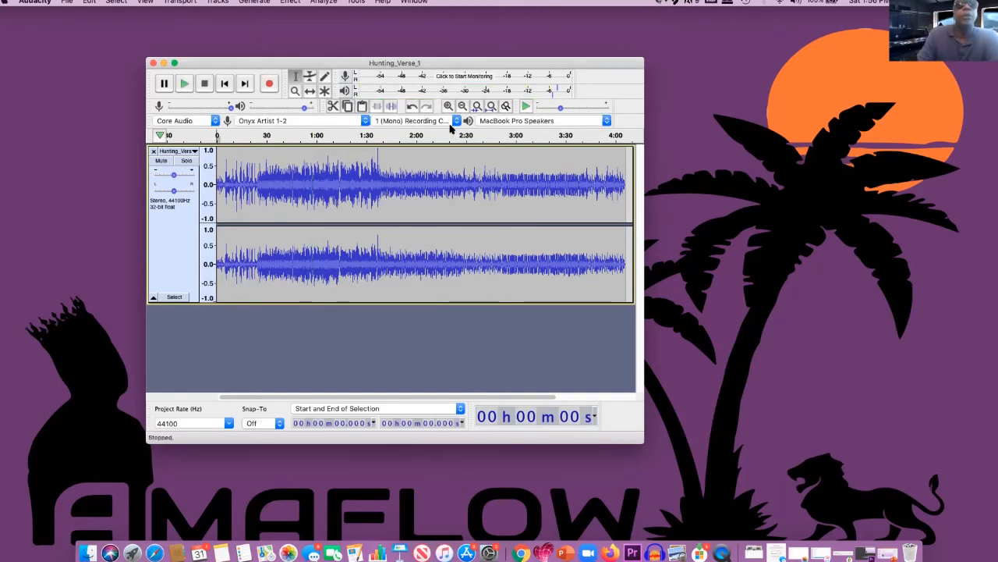
click(409, 136)
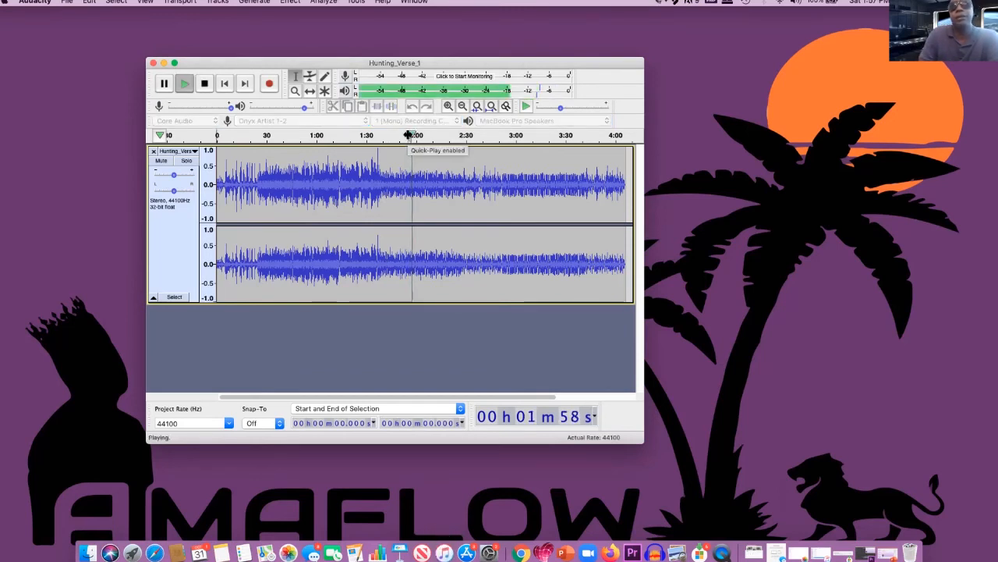
key(space)
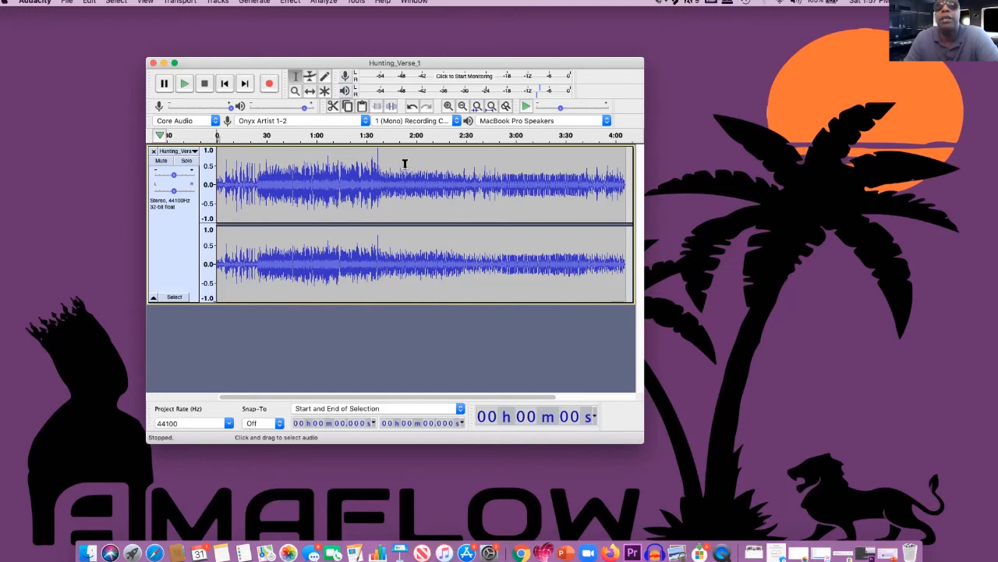
- Select the section from about 1:48 to 2:42 and play its beginning
drag(396, 167, 485, 188)
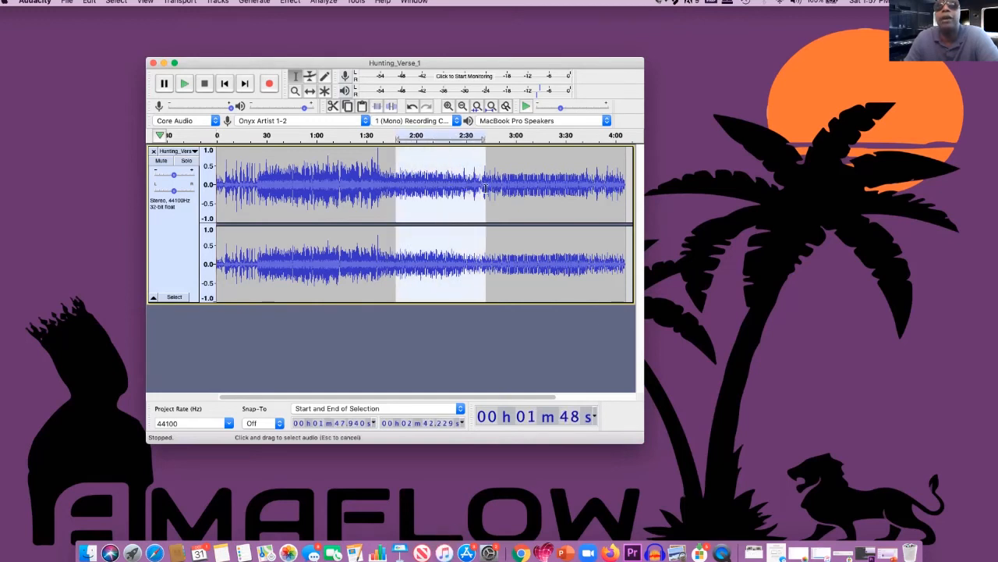
key(space)
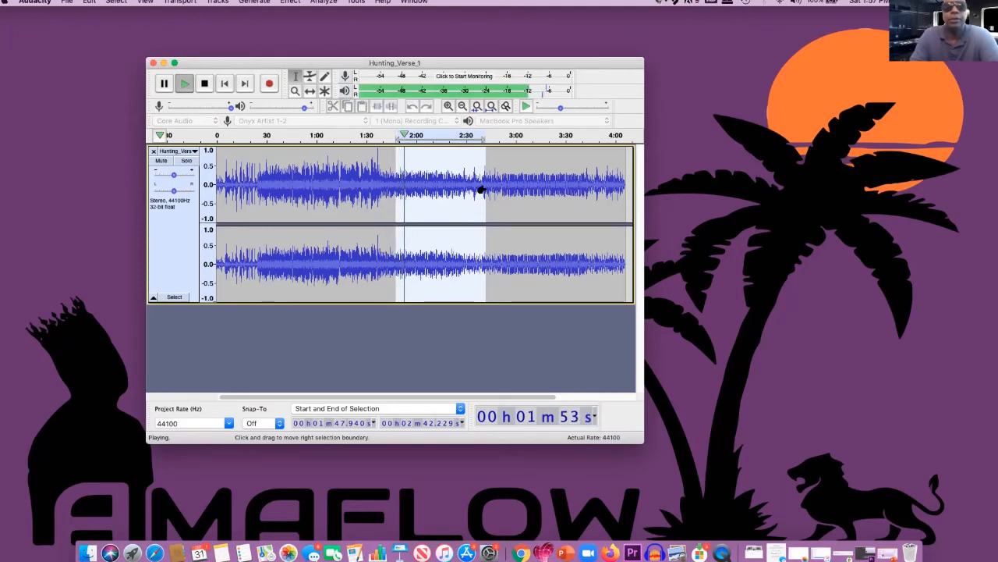
key(space)
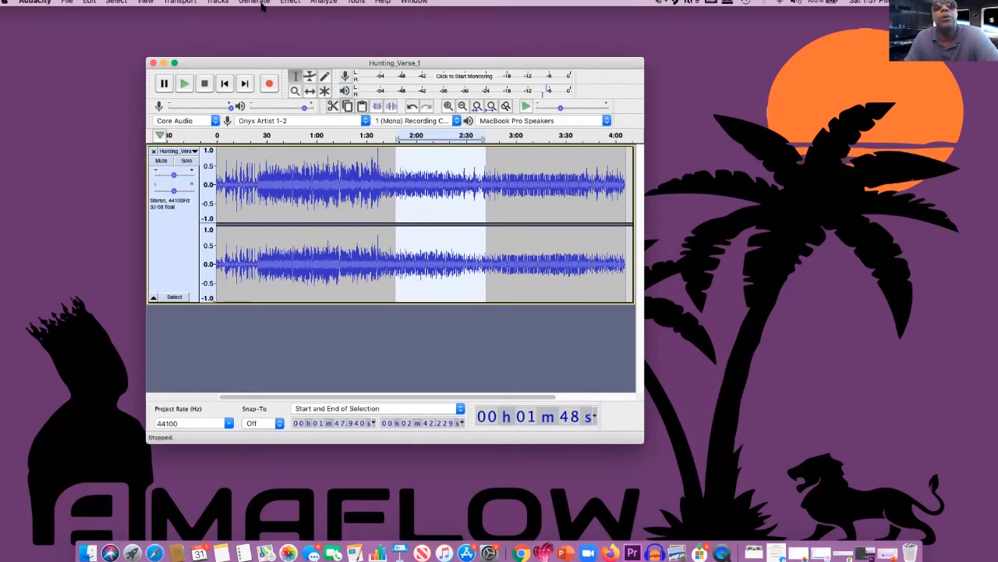
click(304, 106)
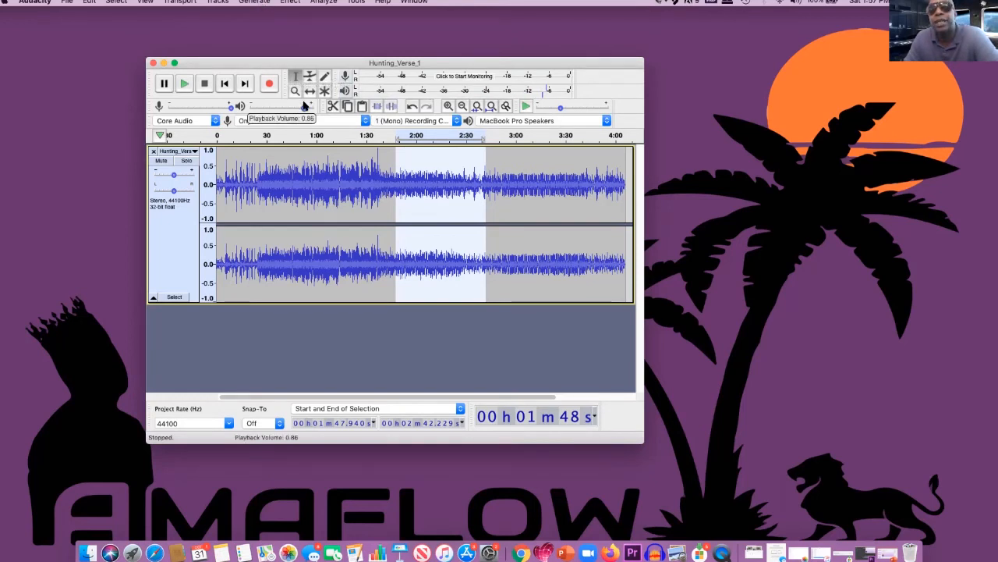
click(290, 2)
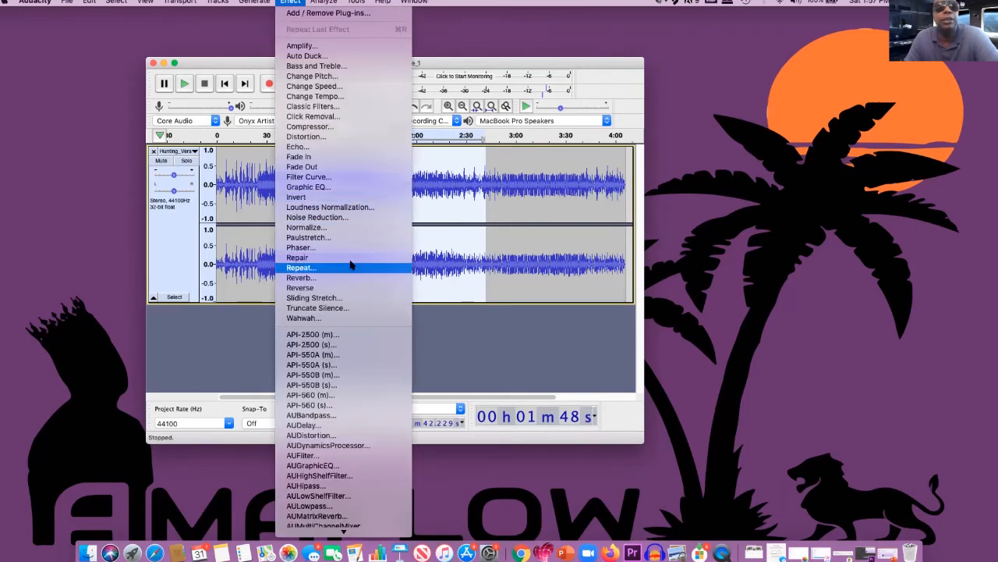
click(341, 133)
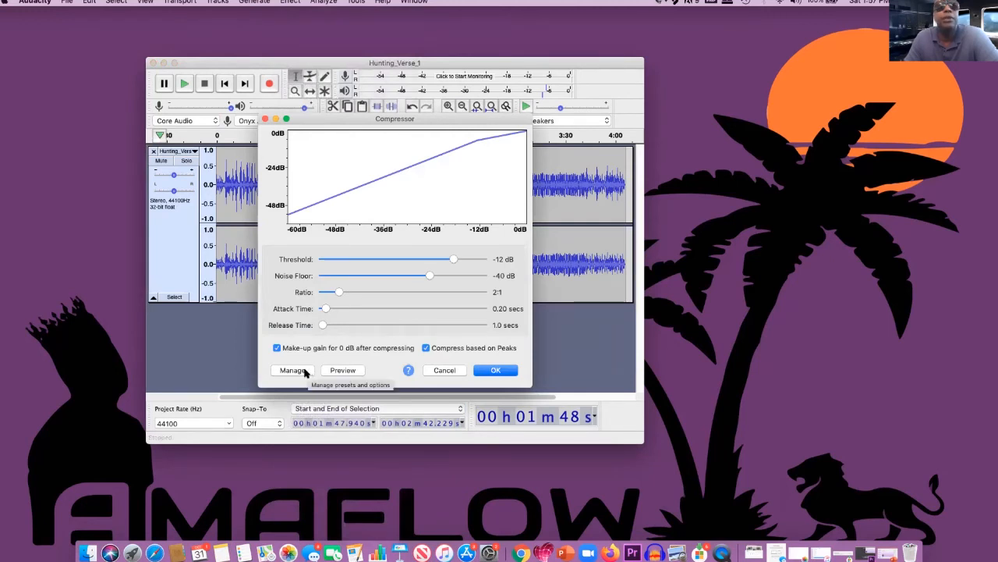
click(342, 370)
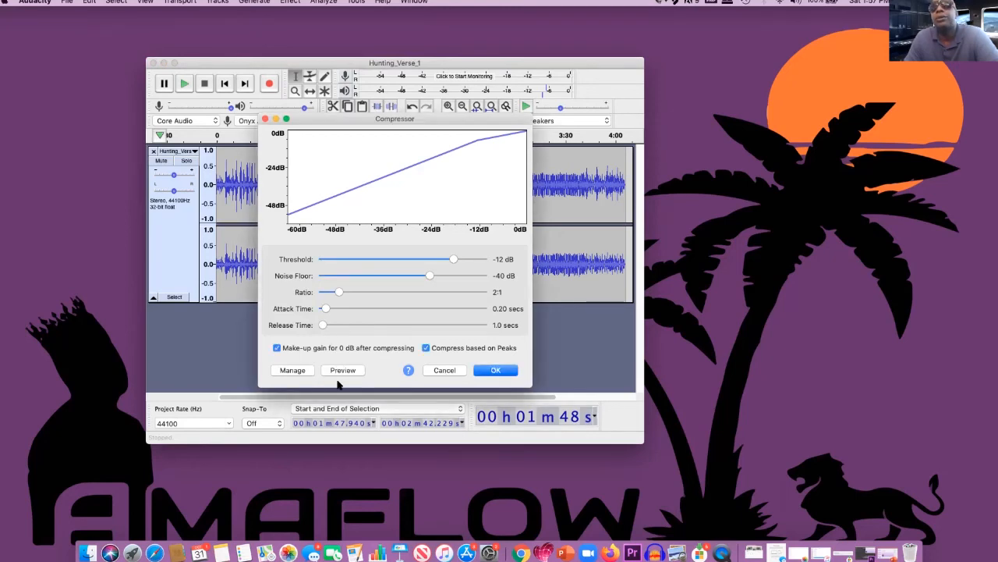
drag(455, 121, 188, 150)
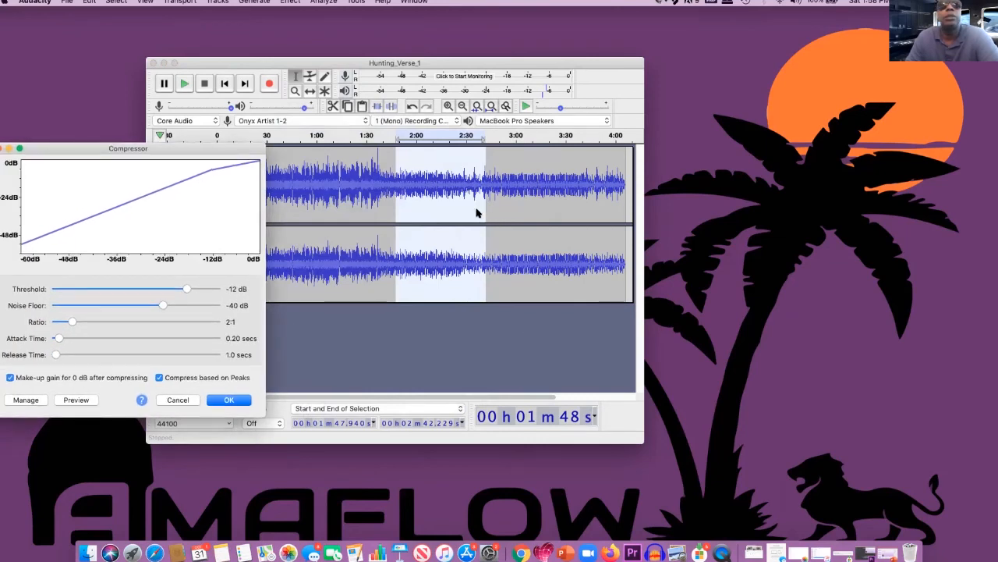
drag(219, 154, 172, 154)
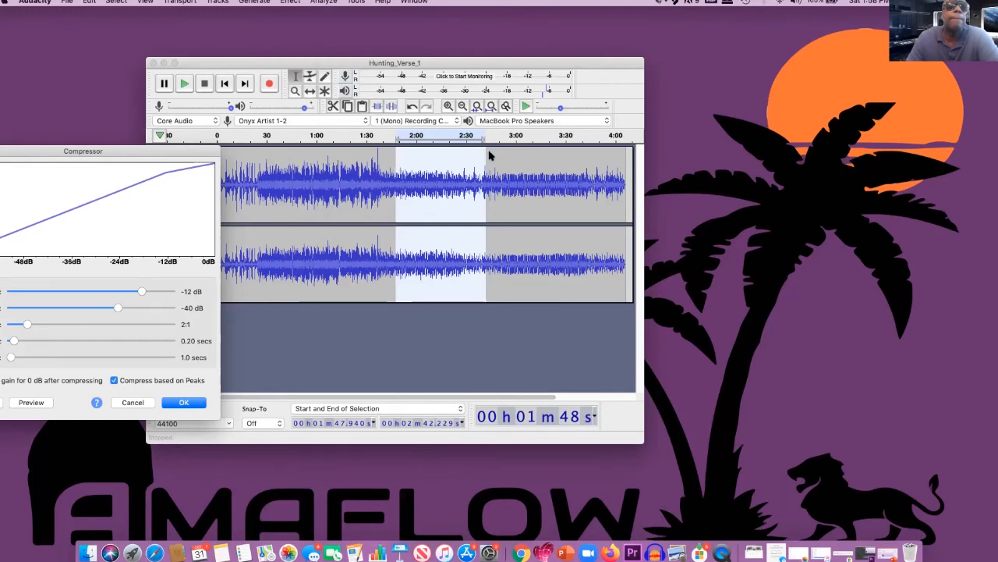
click(131, 406)
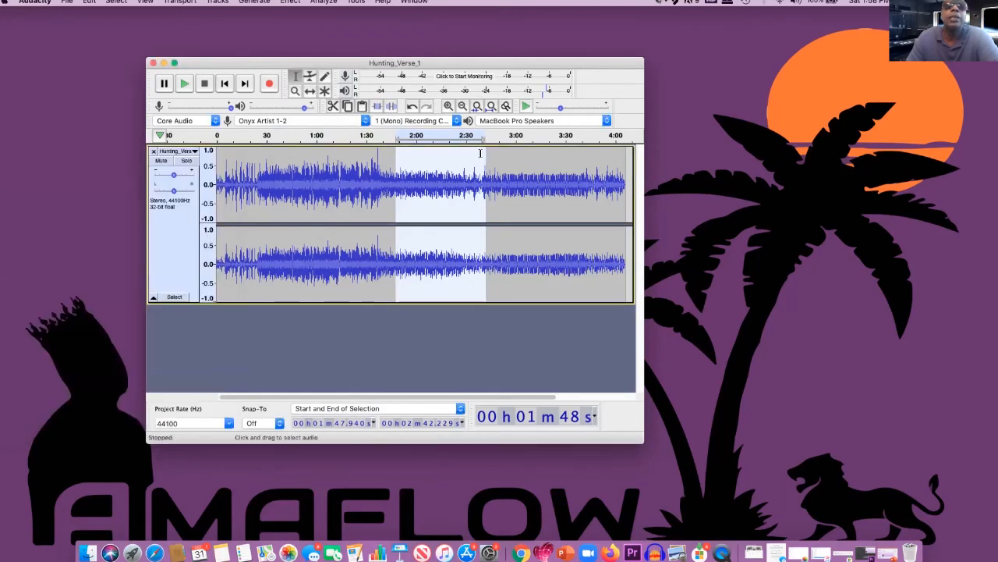
- Select the audio from about 1:42 to the track's end and apply the Compressor with a -12 dB threshold and 2:1 ratio
drag(481, 161, 530, 195)
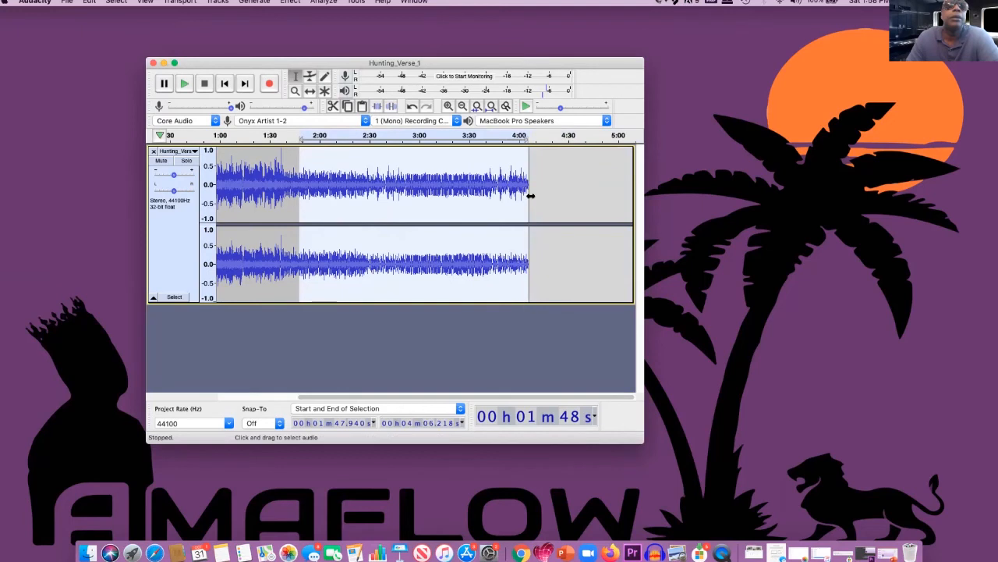
drag(296, 161, 293, 162)
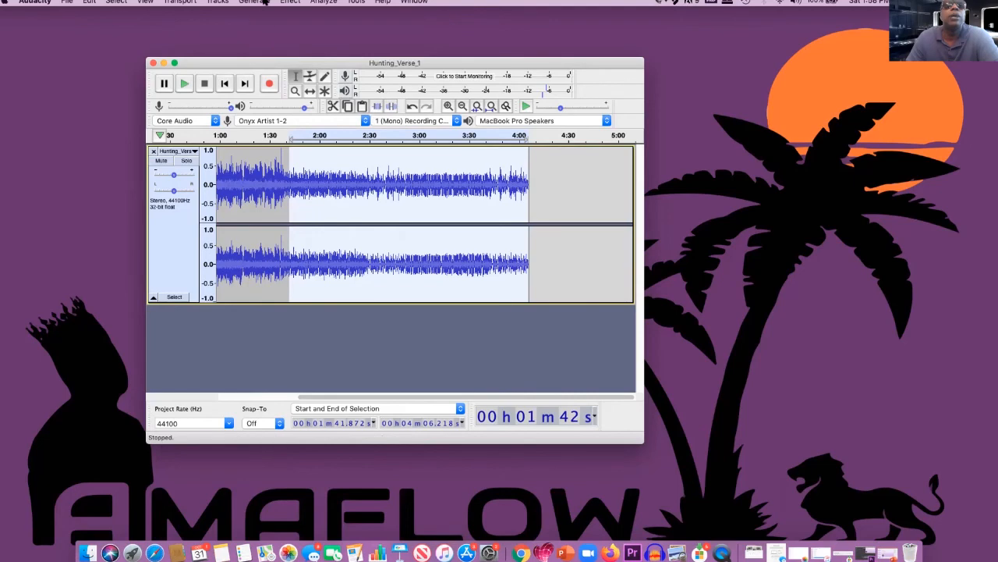
click(290, 2)
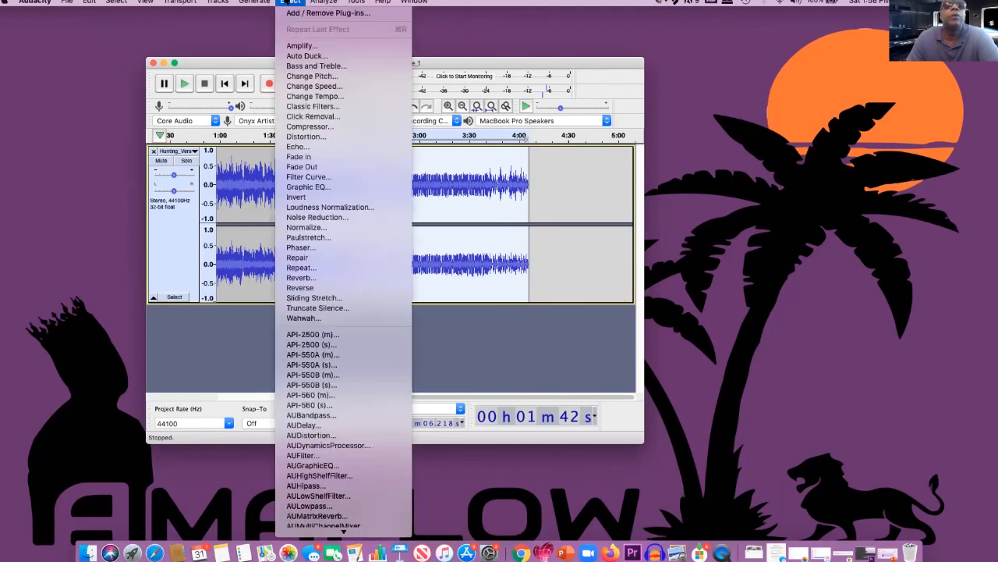
click(310, 127)
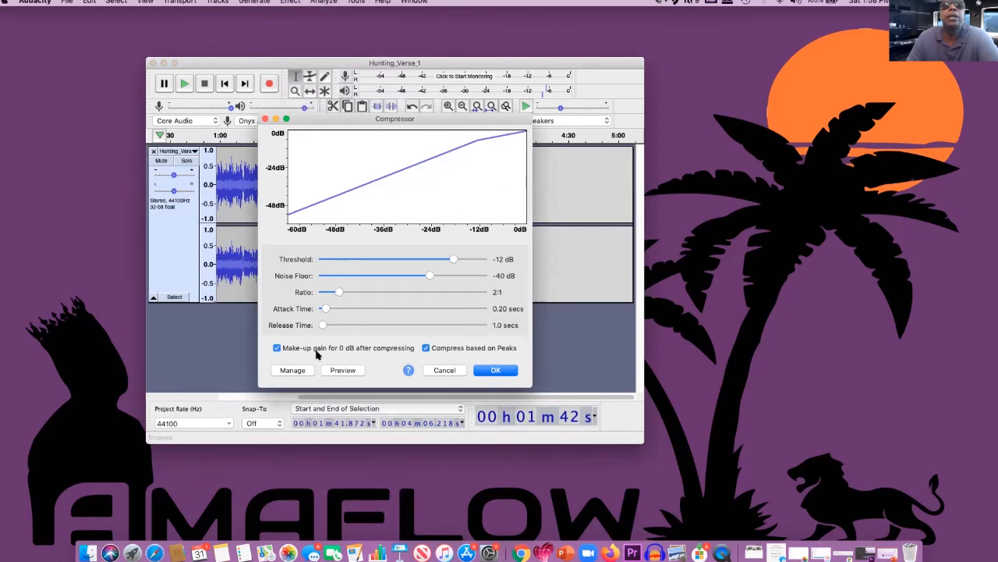
click(497, 372)
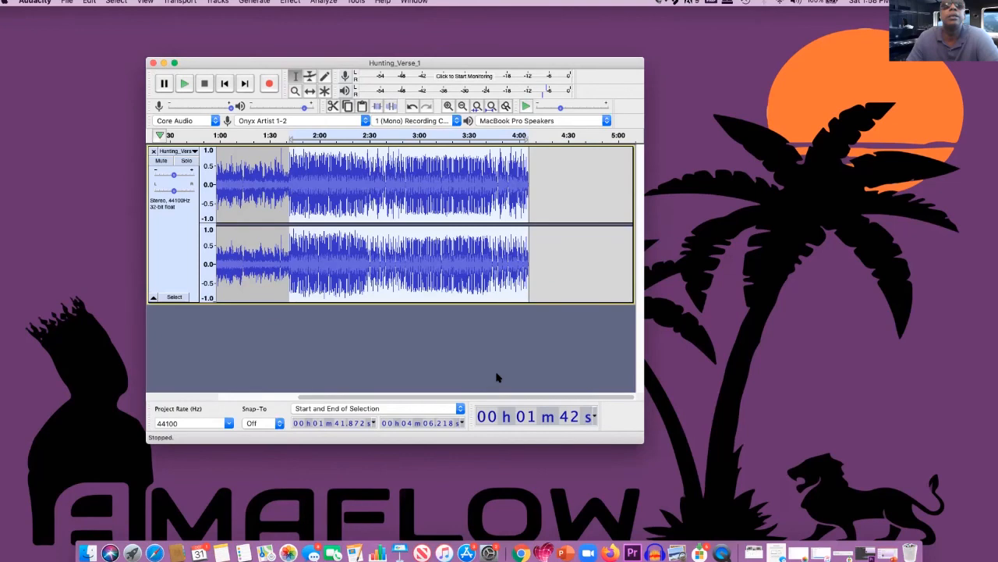
- Amplify the selected compressed section by -3.5 dB
scroll(406, 315, left, 3)
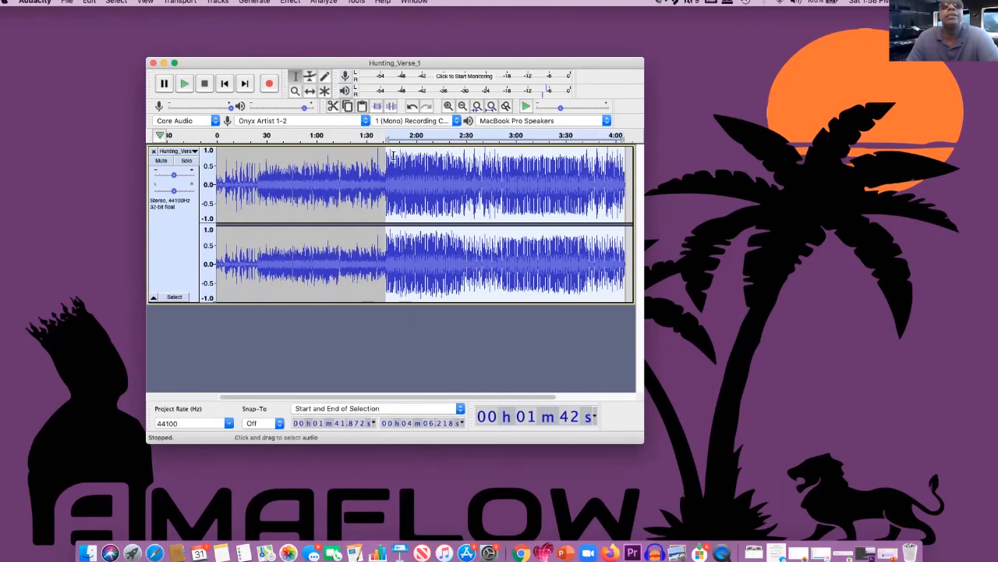
click(260, 3)
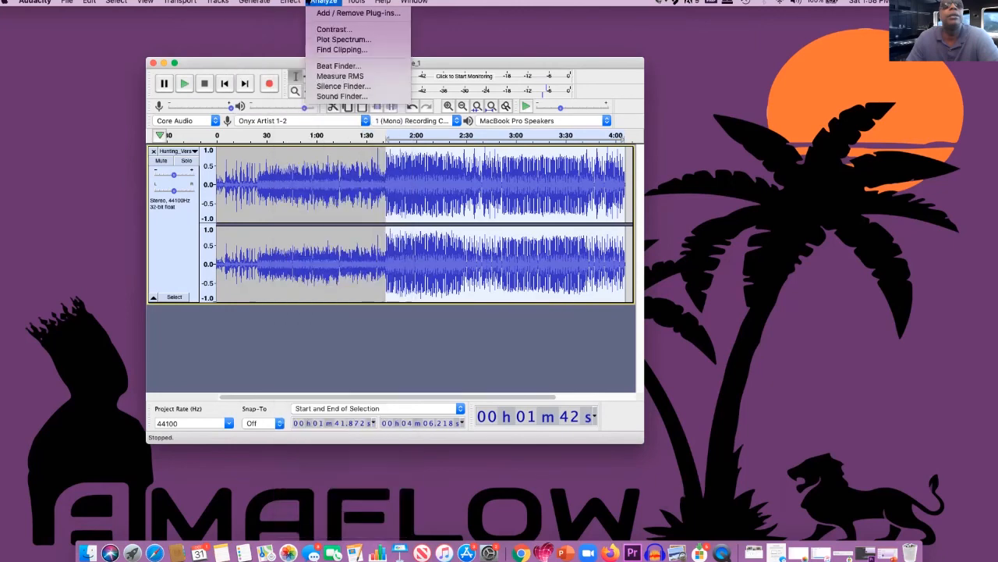
mouse_move(294, 4)
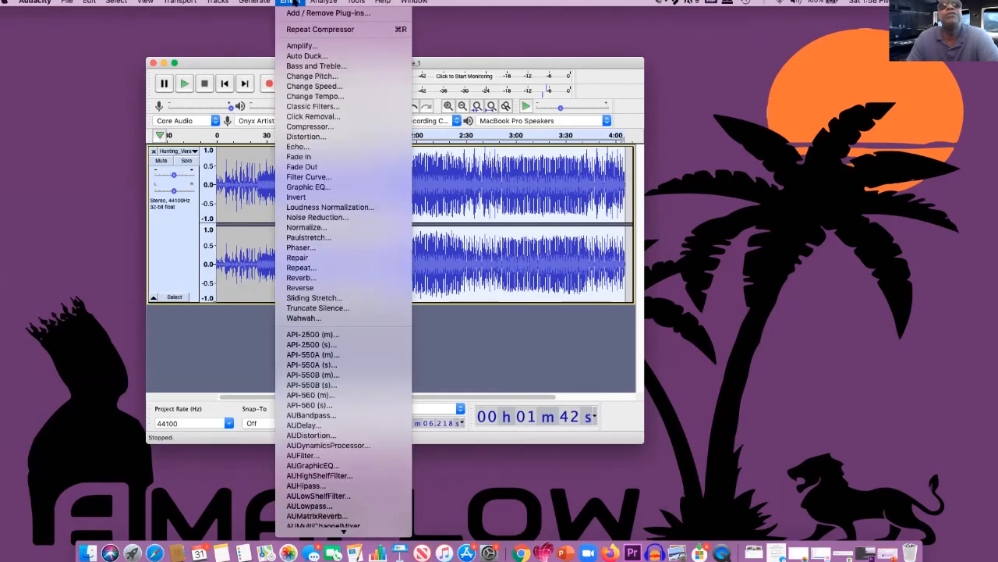
click(301, 45)
drag(394, 200, 751, 104)
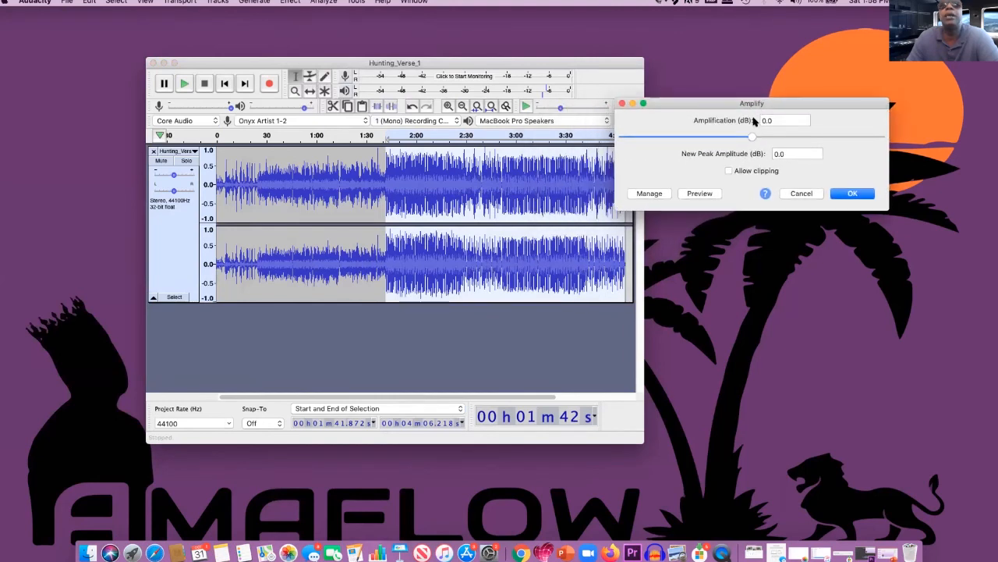
drag(750, 138, 743, 139)
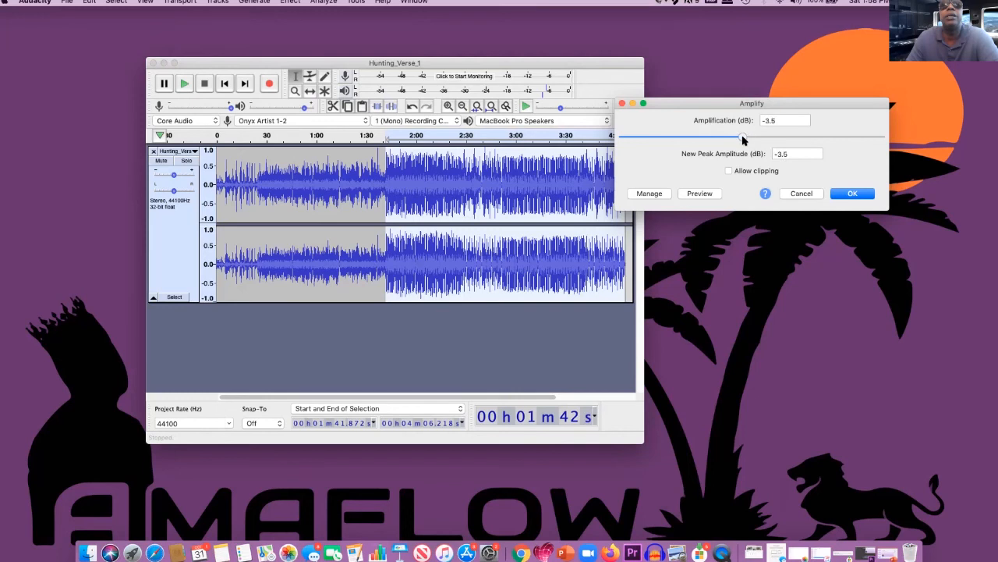
click(854, 193)
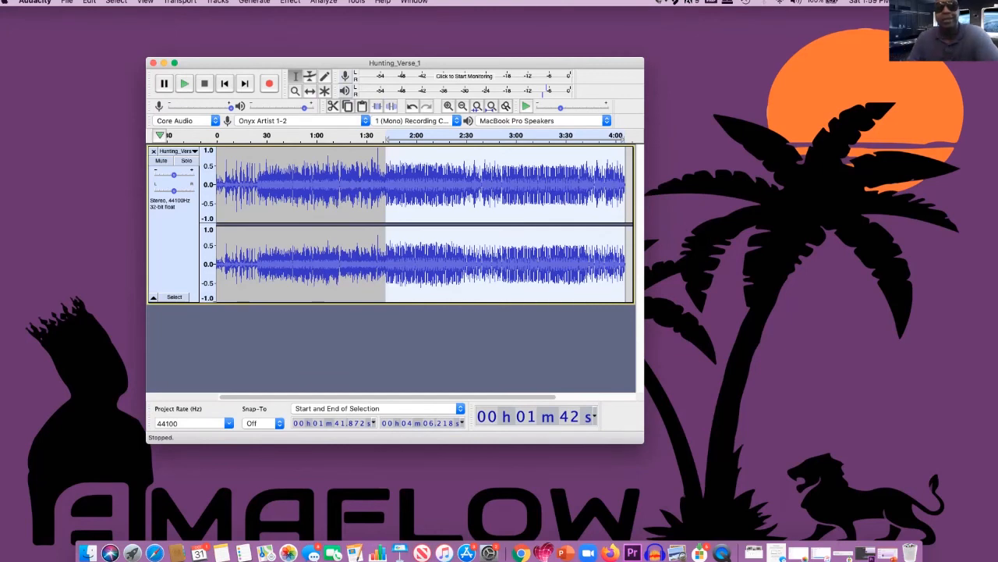
- Play the track from about 1:34 through the start of the compressed section, and stop playback
click(361, 193)
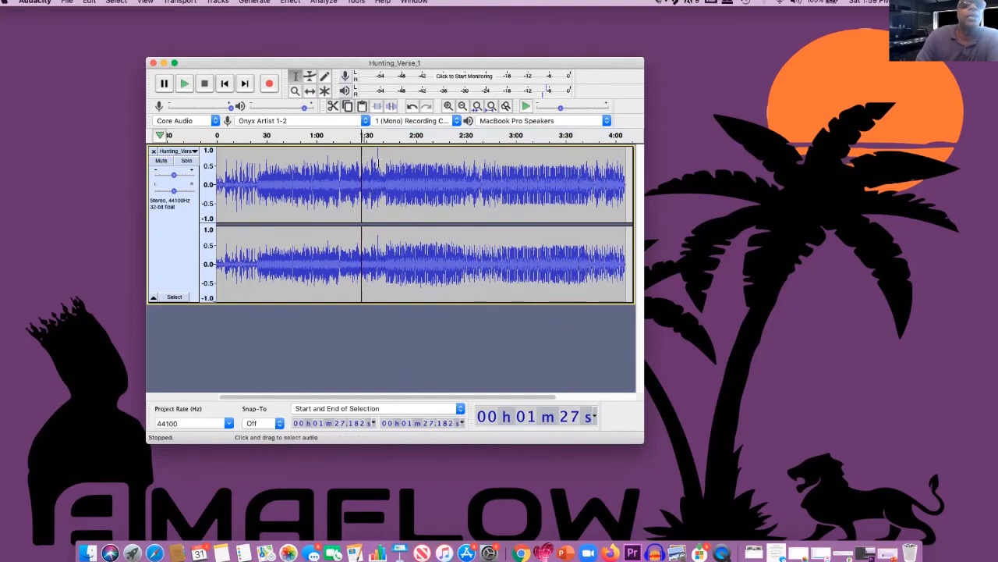
click(372, 184)
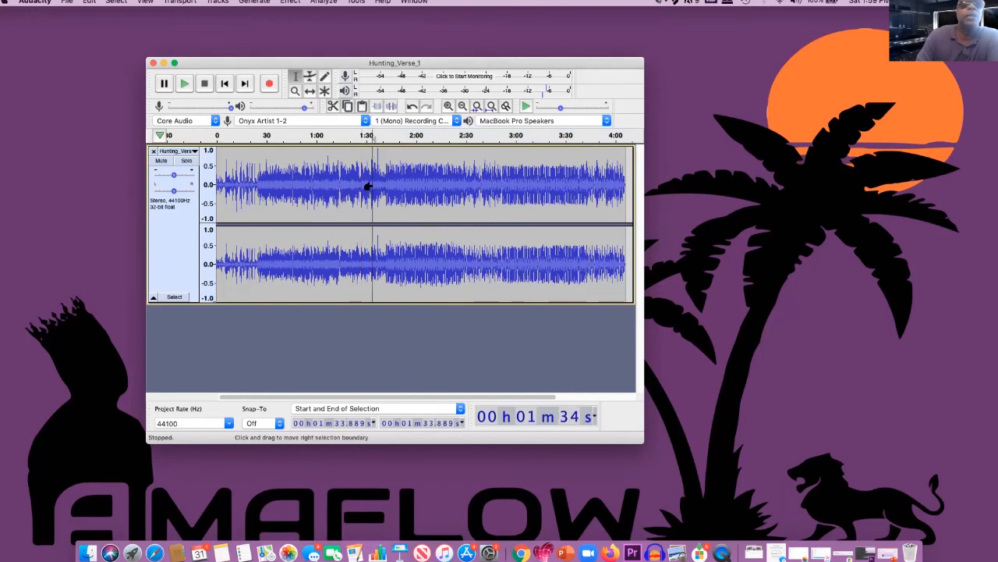
key(space)
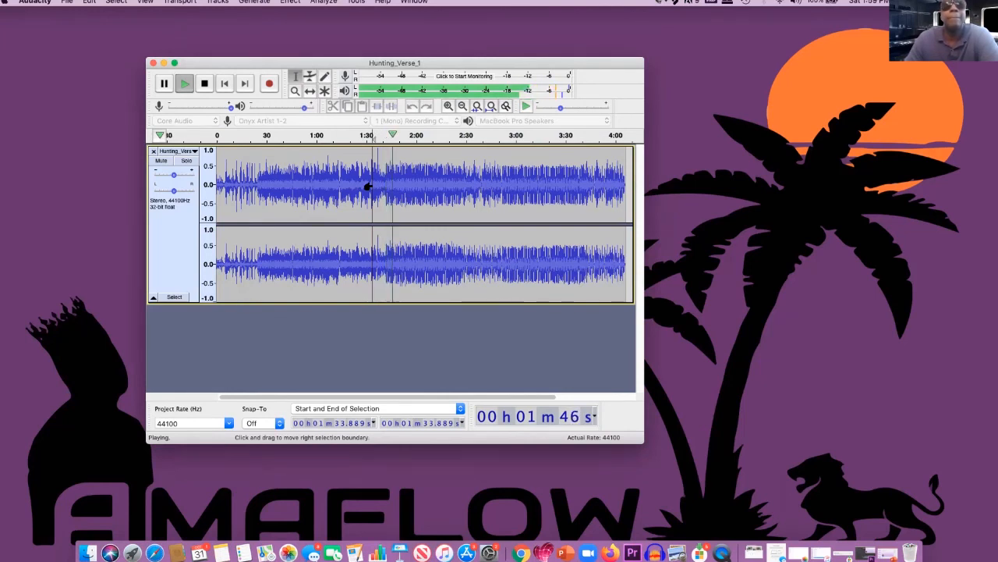
key(space)
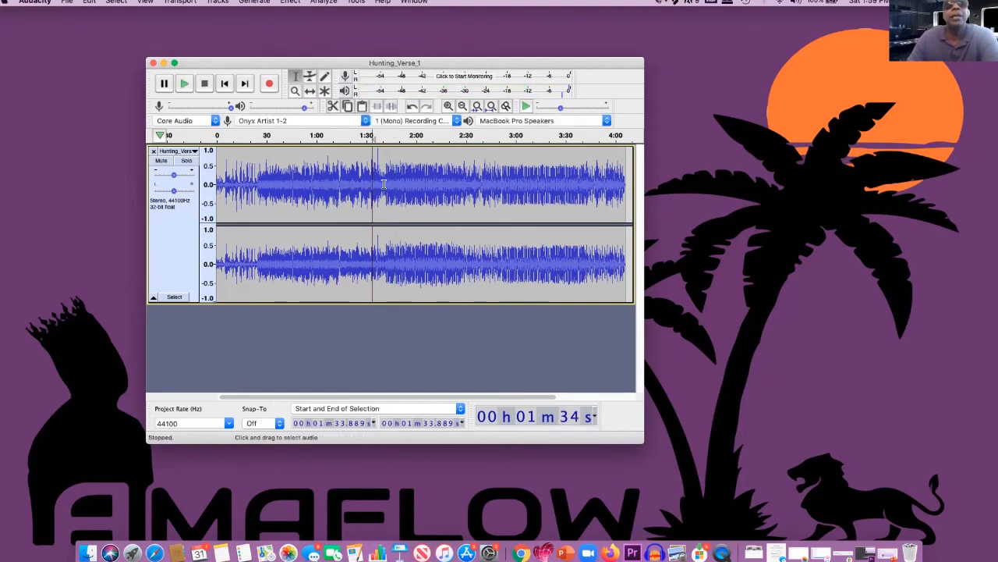
- Select the short quiet gap from about 1:37 to 1:43 and apply the Compressor with a -12 dB threshold and 2:1 ratio
click(376, 182)
drag(378, 181, 386, 184)
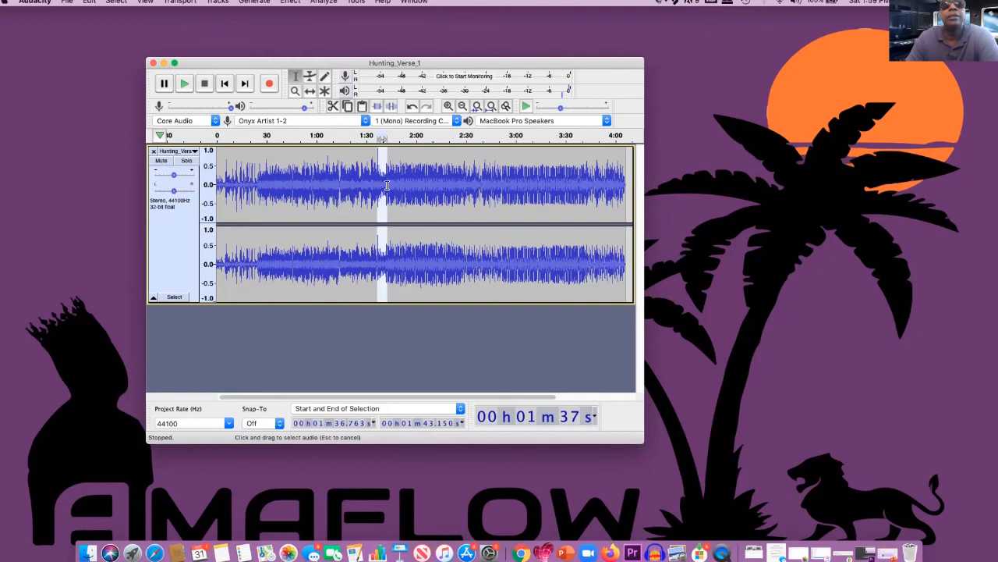
click(281, 2)
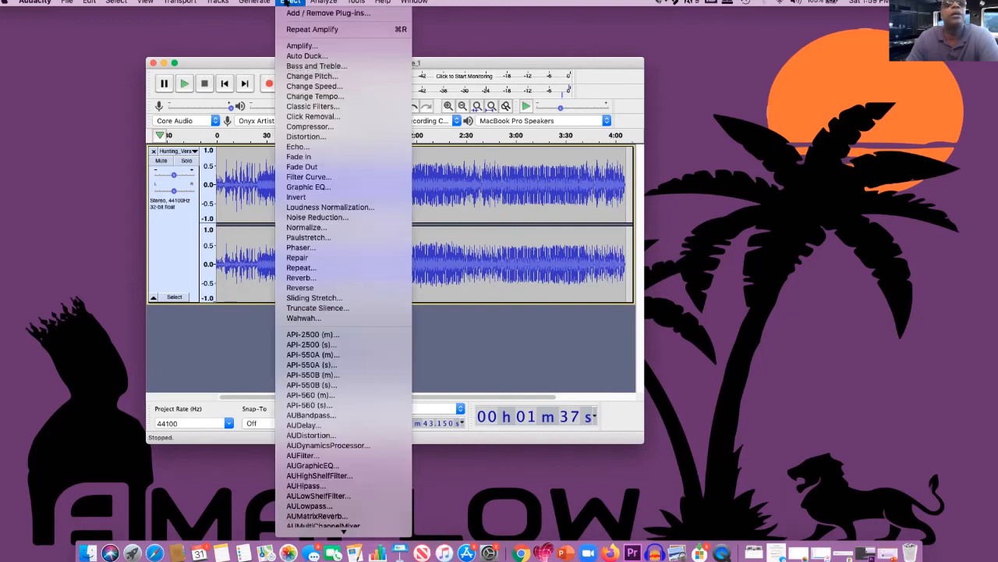
click(327, 127)
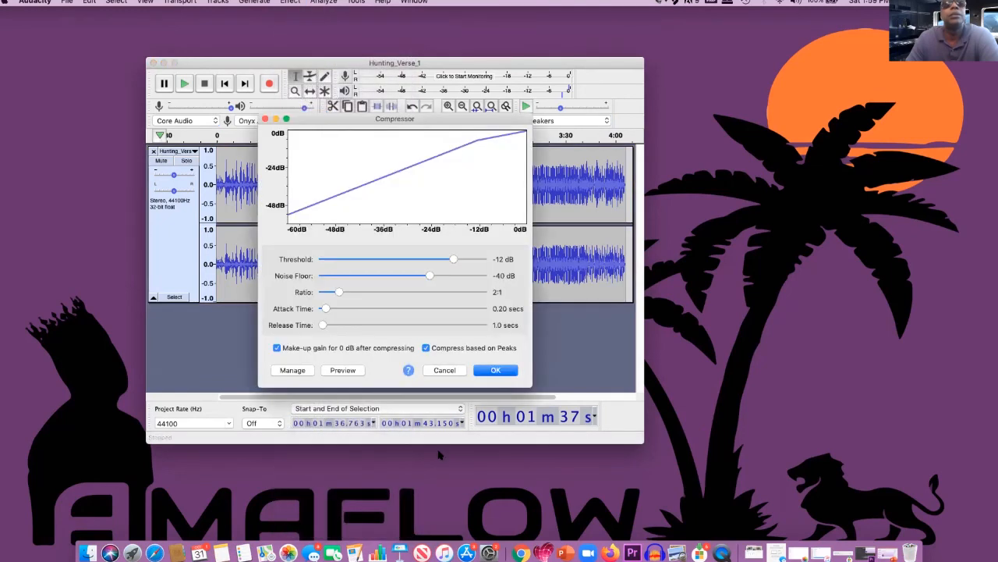
click(483, 373)
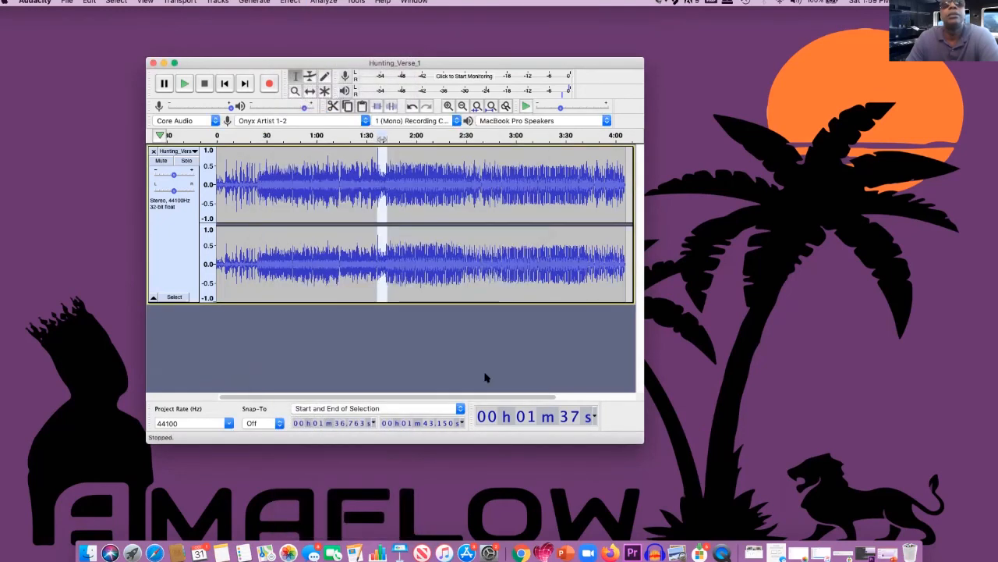
- Play the track from about 1:30 through the edited transition and stop playback
click(363, 232)
key(space)
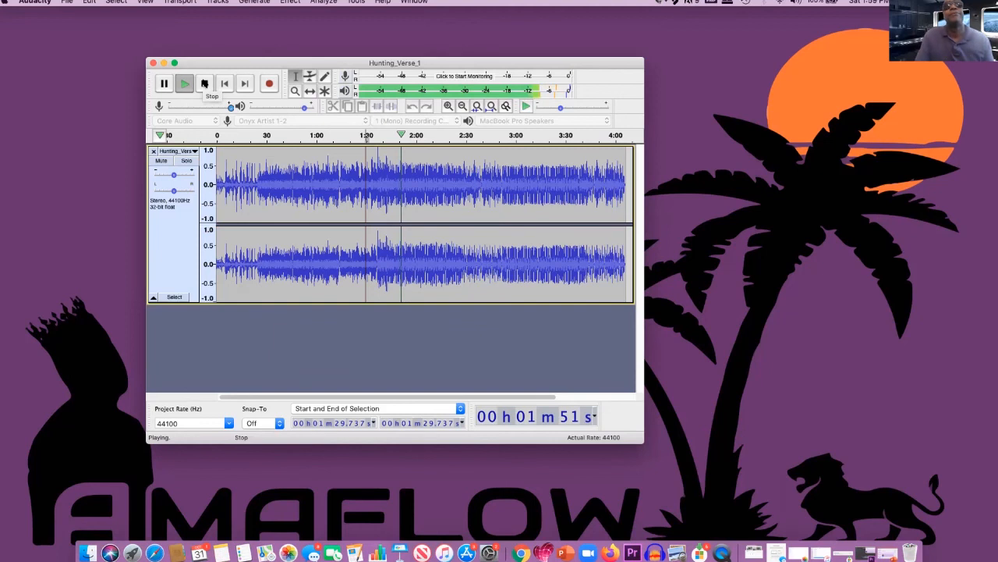
click(204, 84)
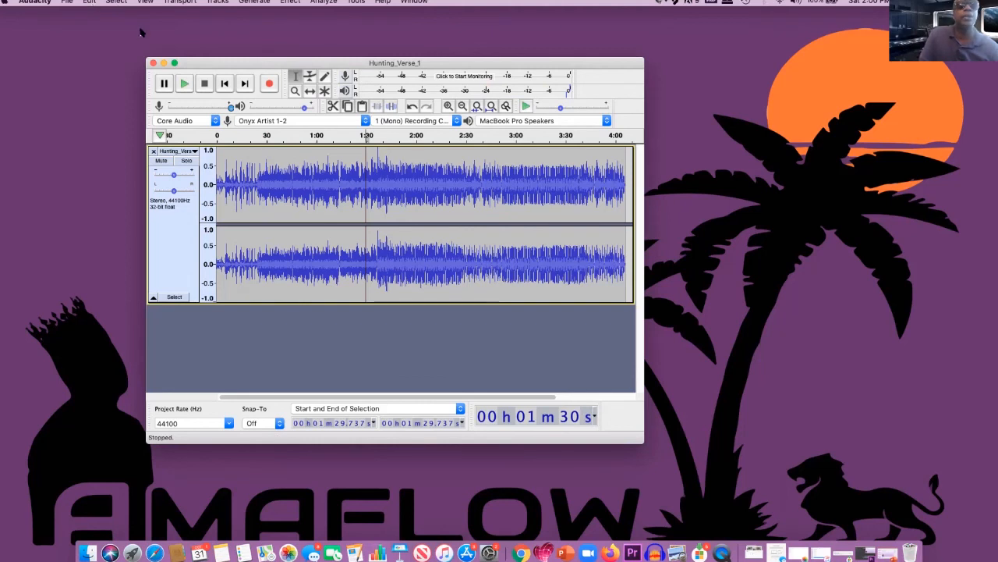
- Export the edited track as a WAV (Microsoft) file named Hunting_Verse1_Final on the Desktop
click(90, 2)
mouse_move(68, 4)
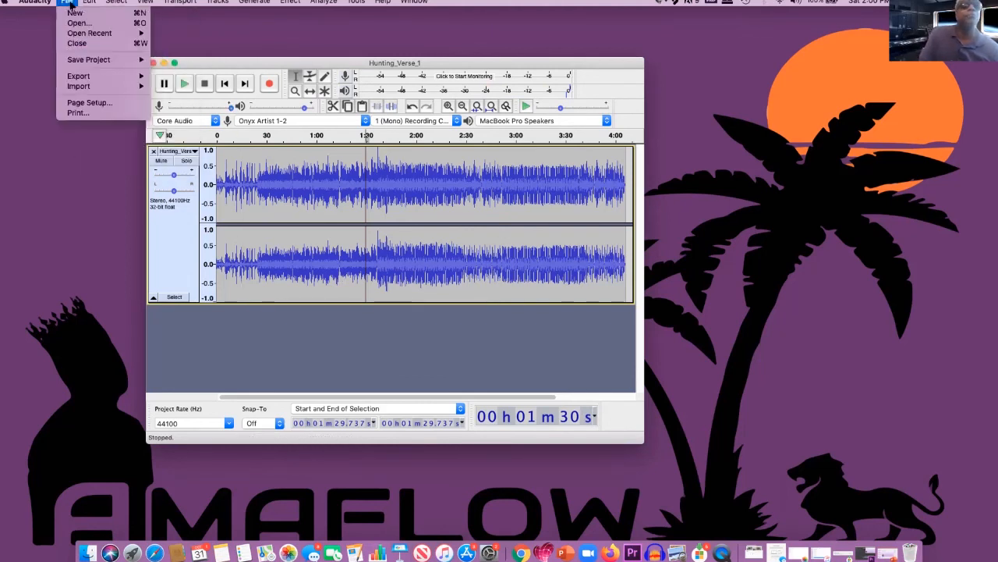
mouse_move(116, 3)
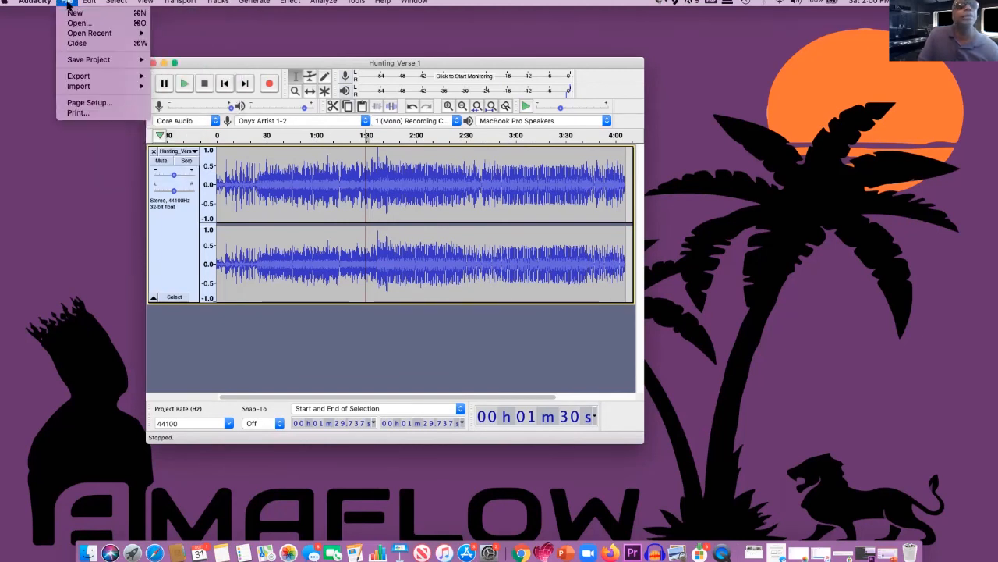
mouse_move(101, 75)
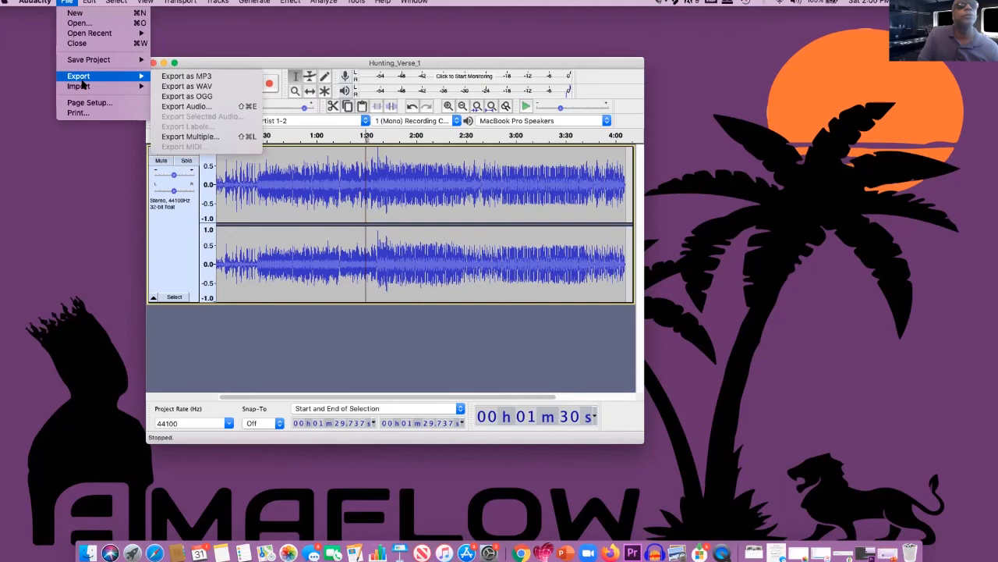
click(181, 86)
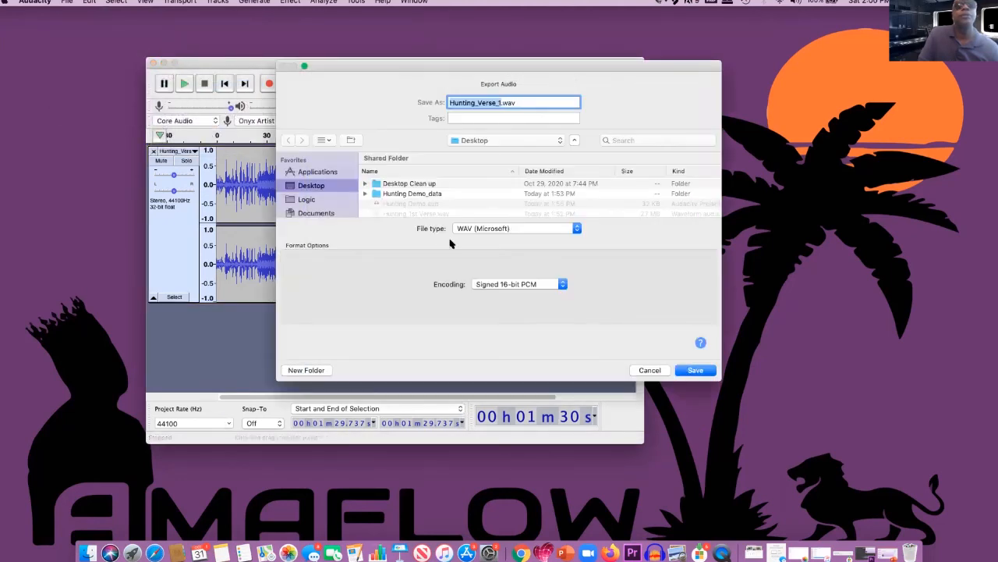
text(Hu)
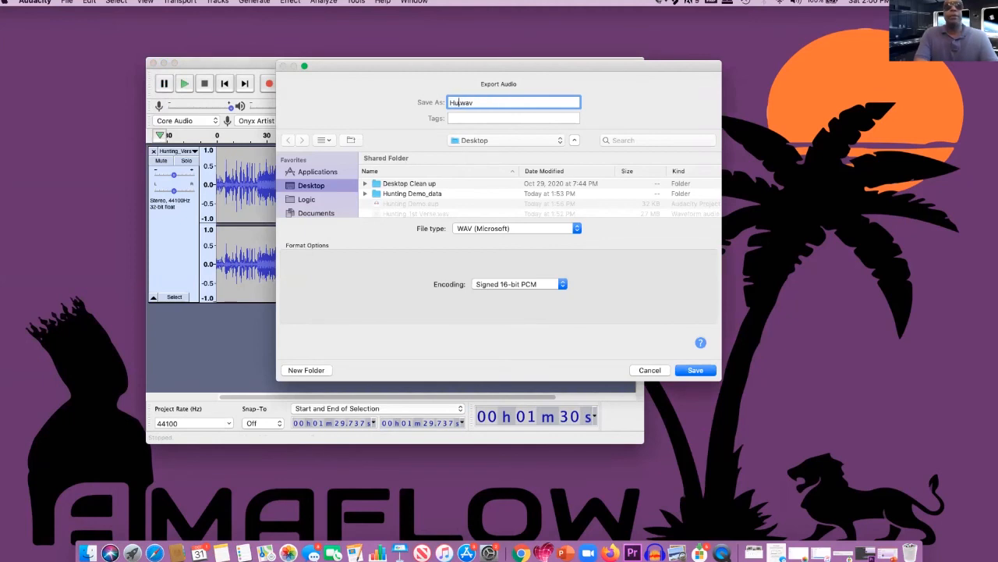
text(nting)
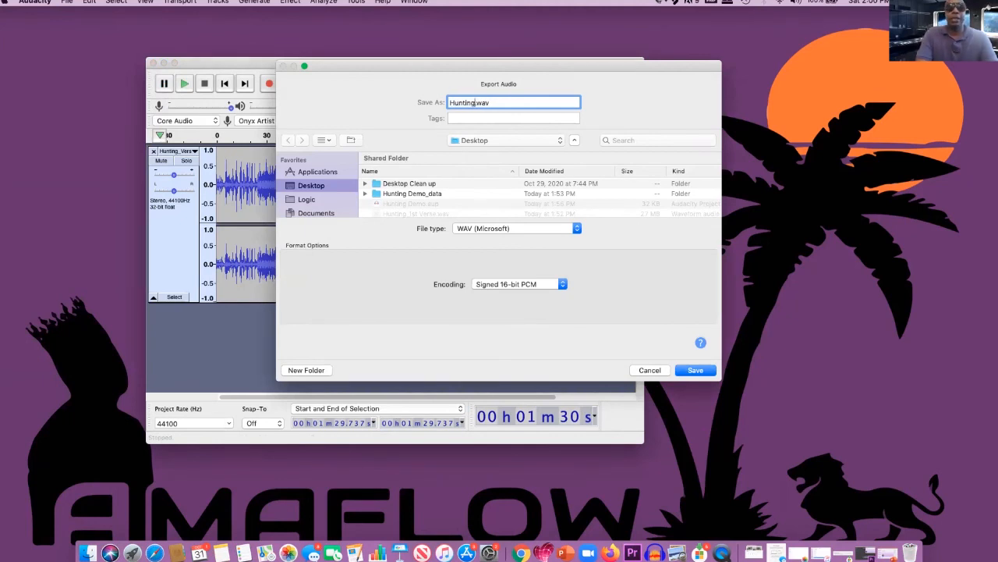
text(_)
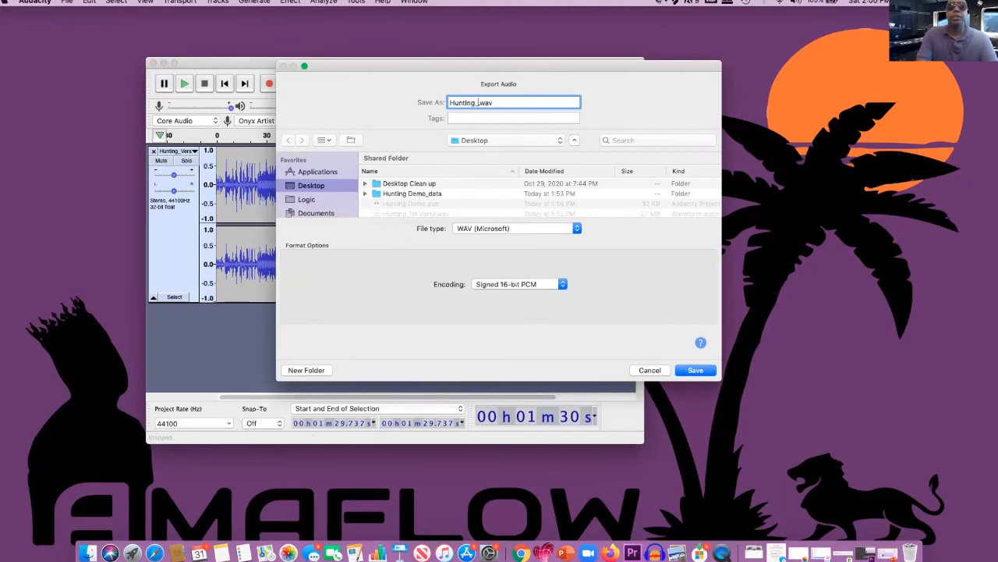
text(Verse)
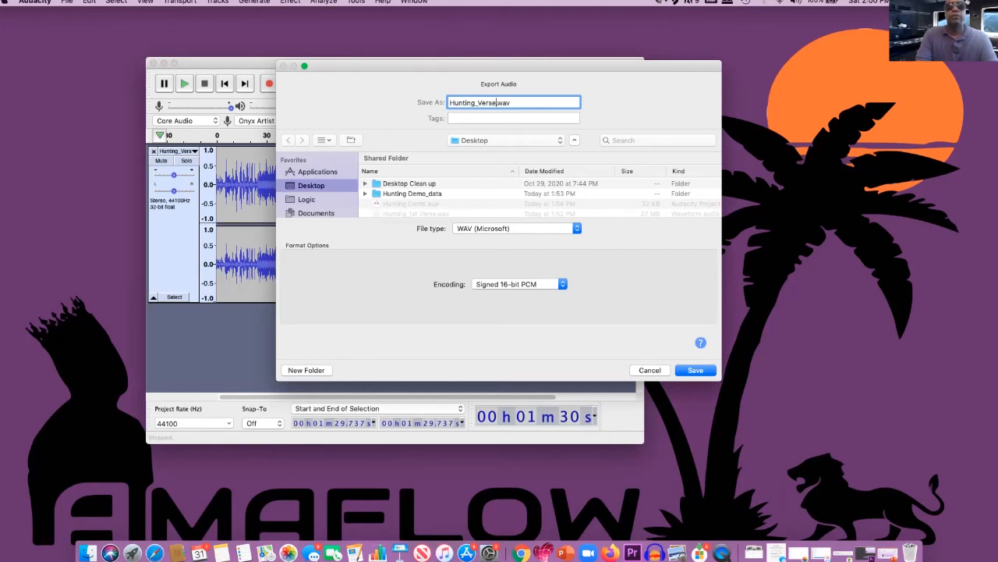
text(1_Final)
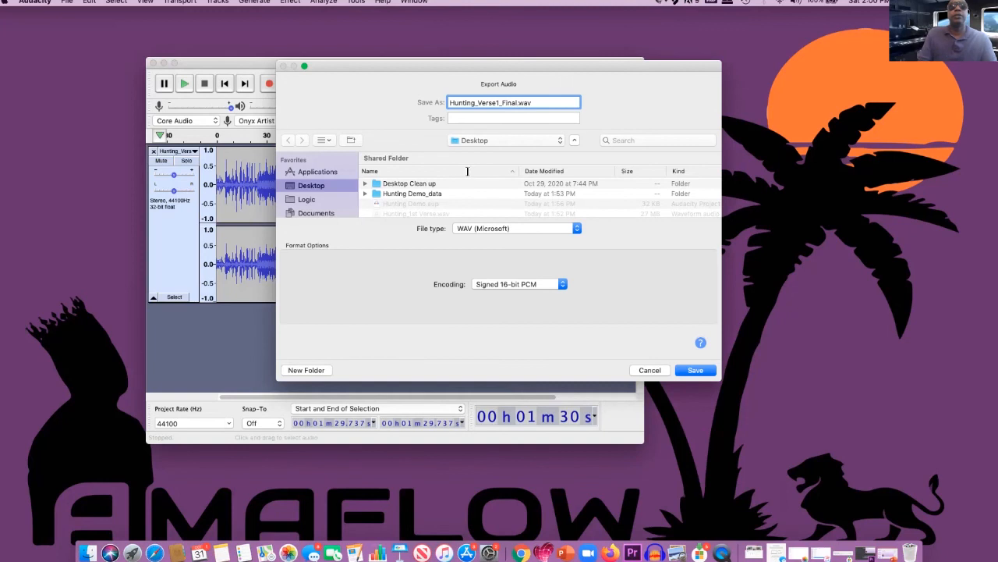
click(708, 370)
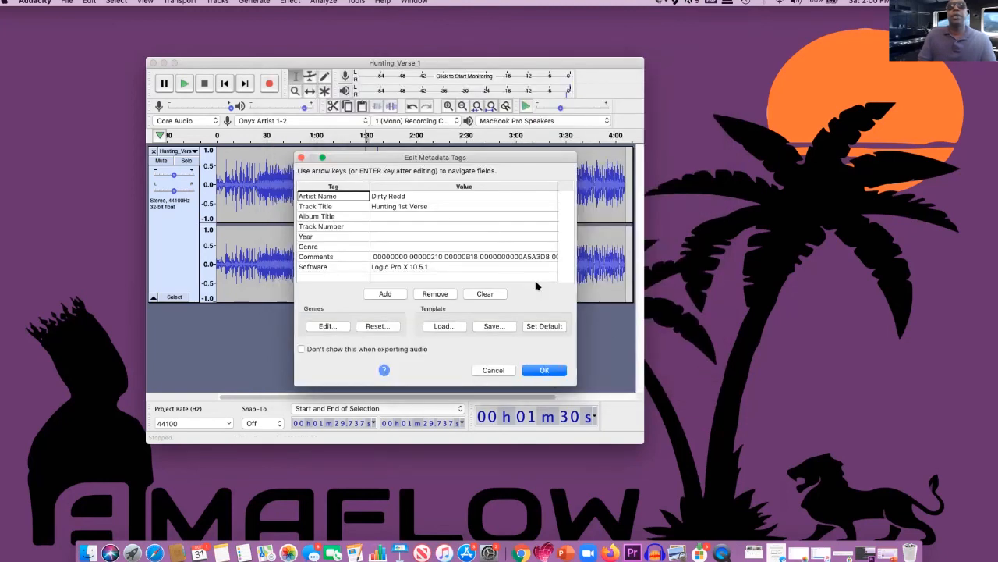
- Append Final to the Track Title metadata value and accept the tags to finish the export
click(450, 205)
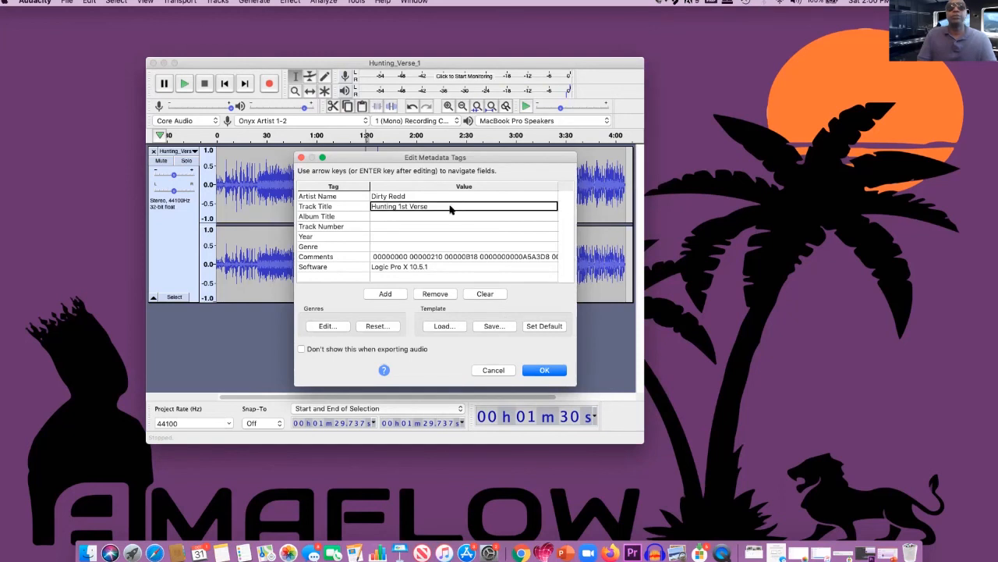
click(450, 208)
click(449, 205)
text(Fina)
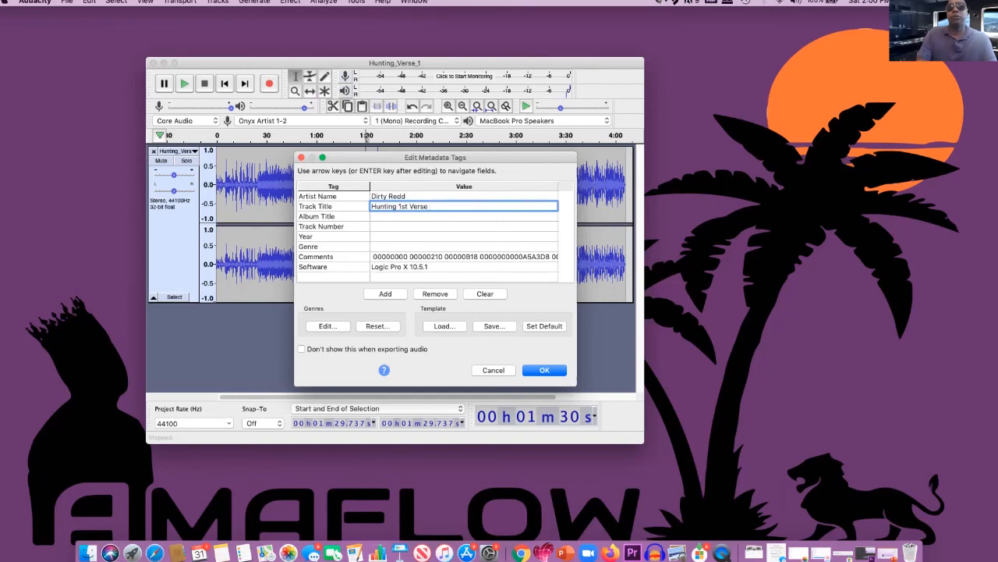
click(561, 376)
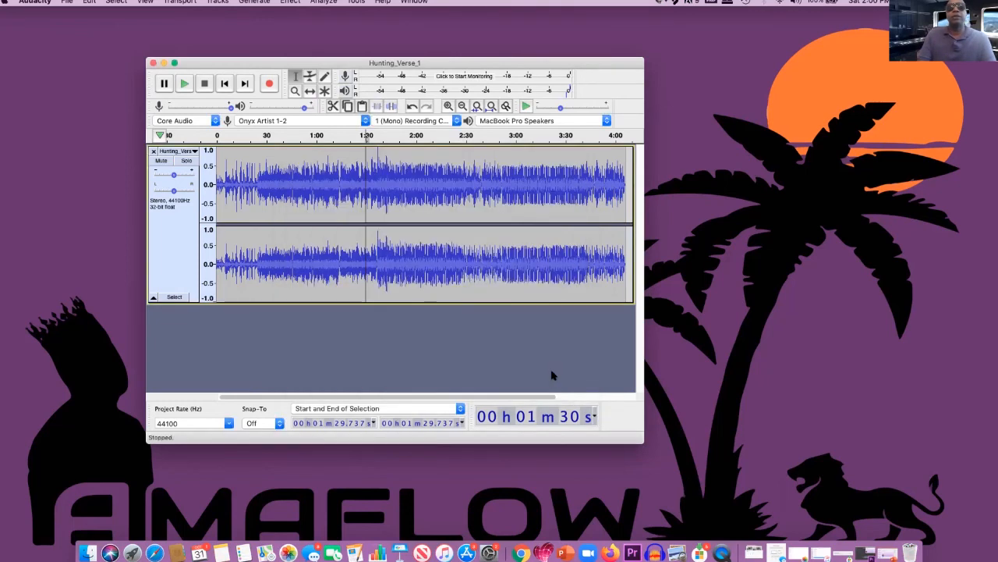
- Close the Hunting_Verse_1 project without saving its changes
click(153, 62)
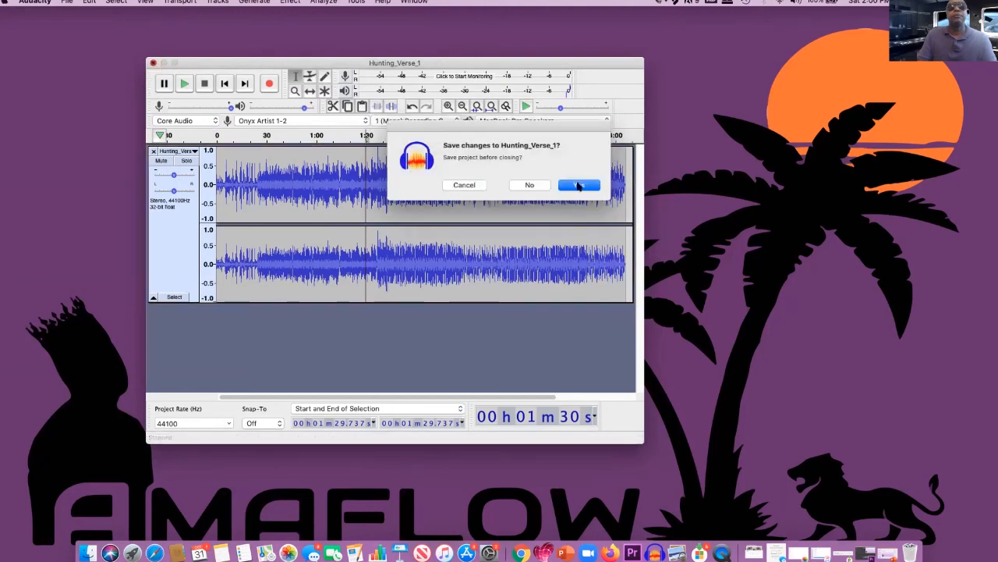
click(522, 185)
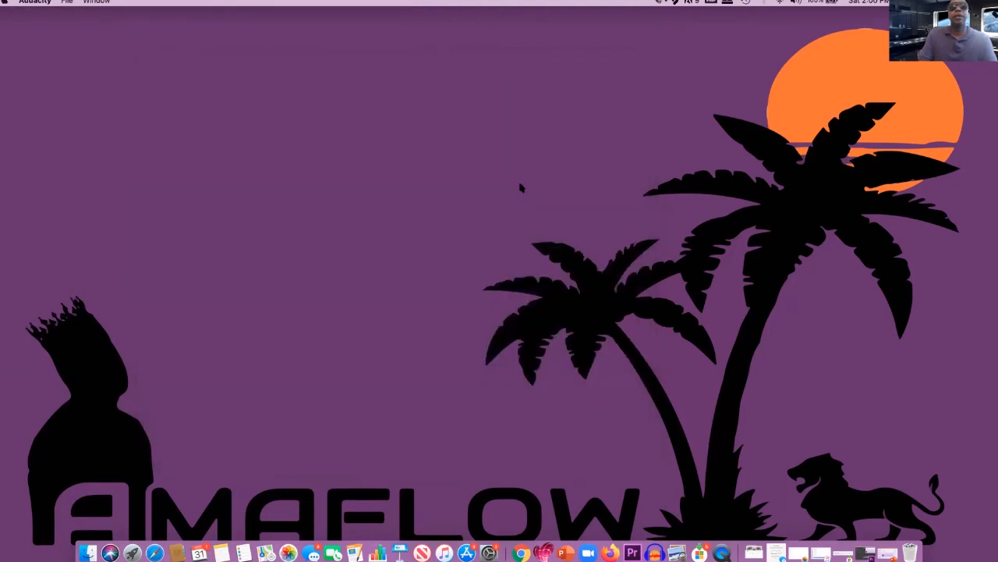